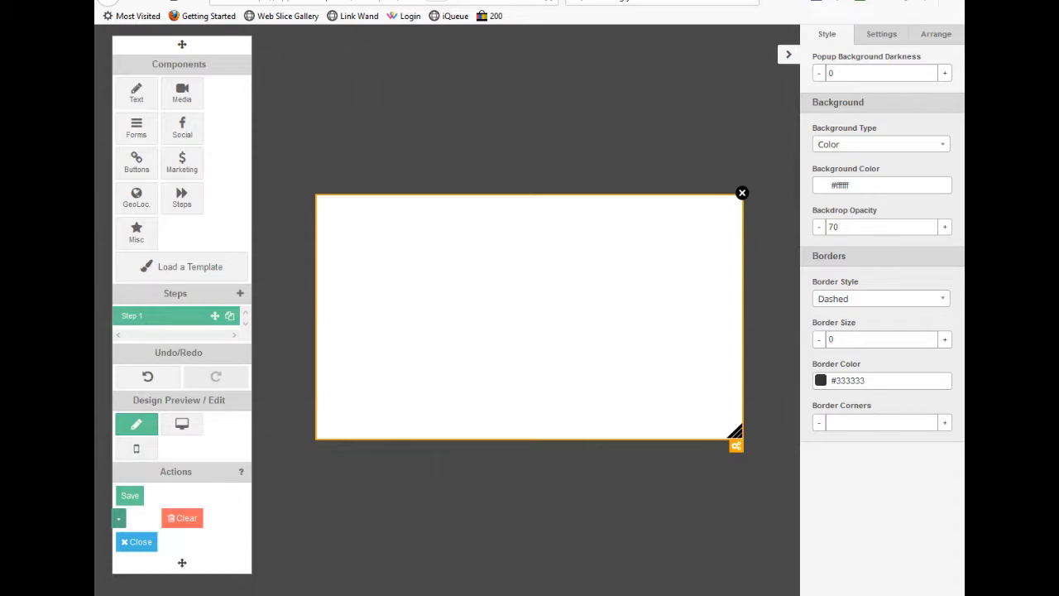
Step: Add a Headline text component to the lower middle of the popup and select all its text for editing
{"action": "left_click", "coordinate": [135, 95]}
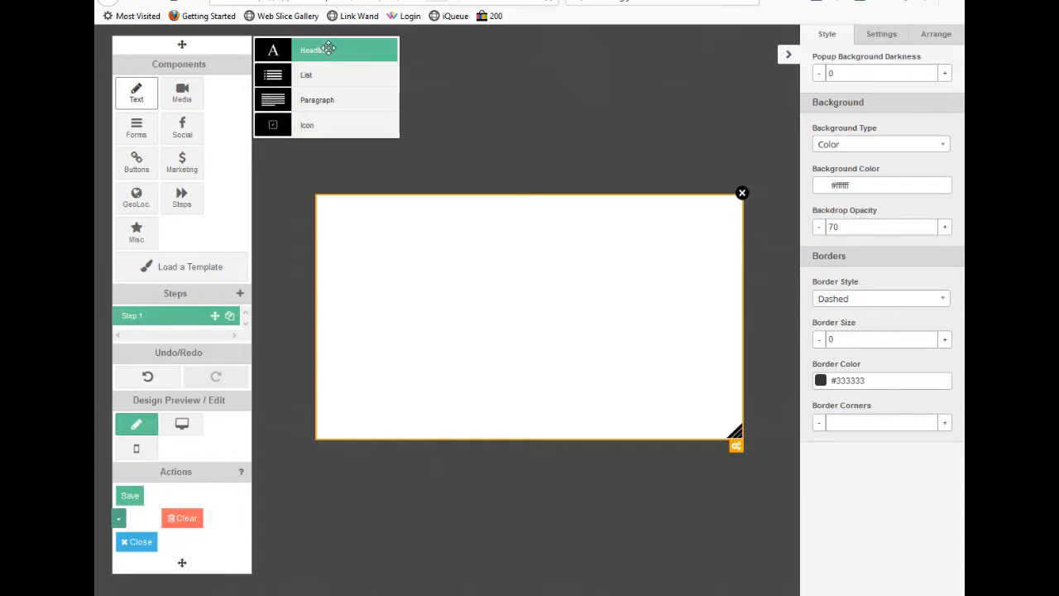
{"action": "left_click_drag", "start_coordinate": [328, 50], "coordinate": [521, 339]}
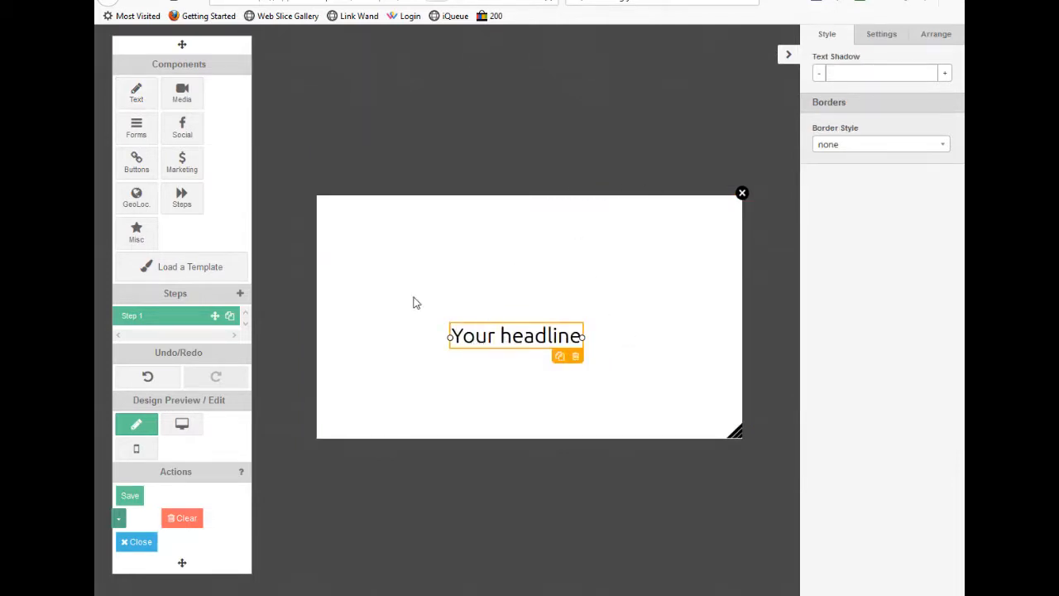
{"action": "double_click", "coordinate": [509, 334]}
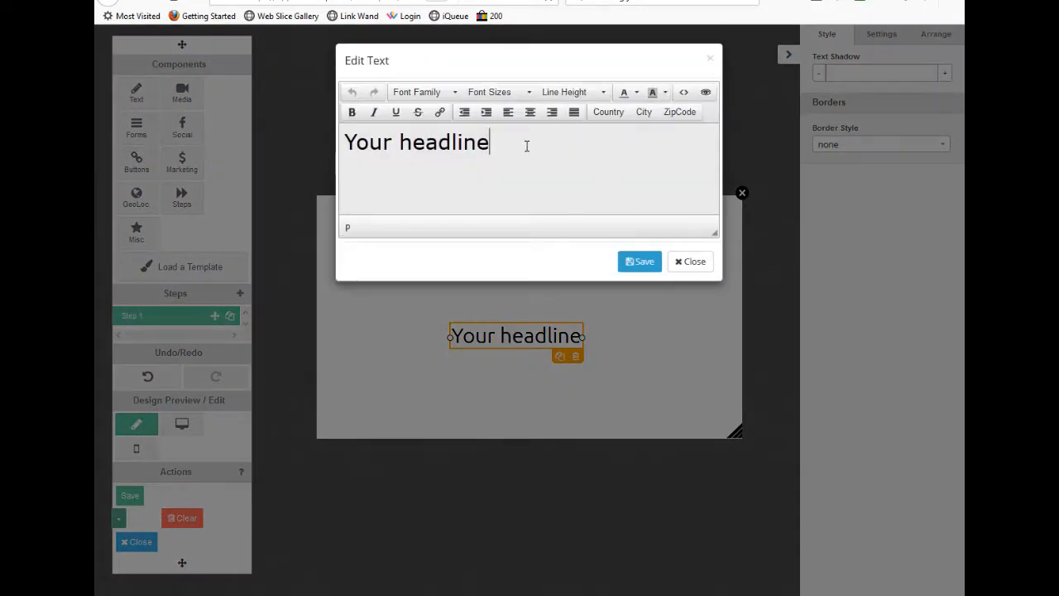
{"action": "left_click_drag", "start_coordinate": [465, 147], "coordinate": [292, 150]}
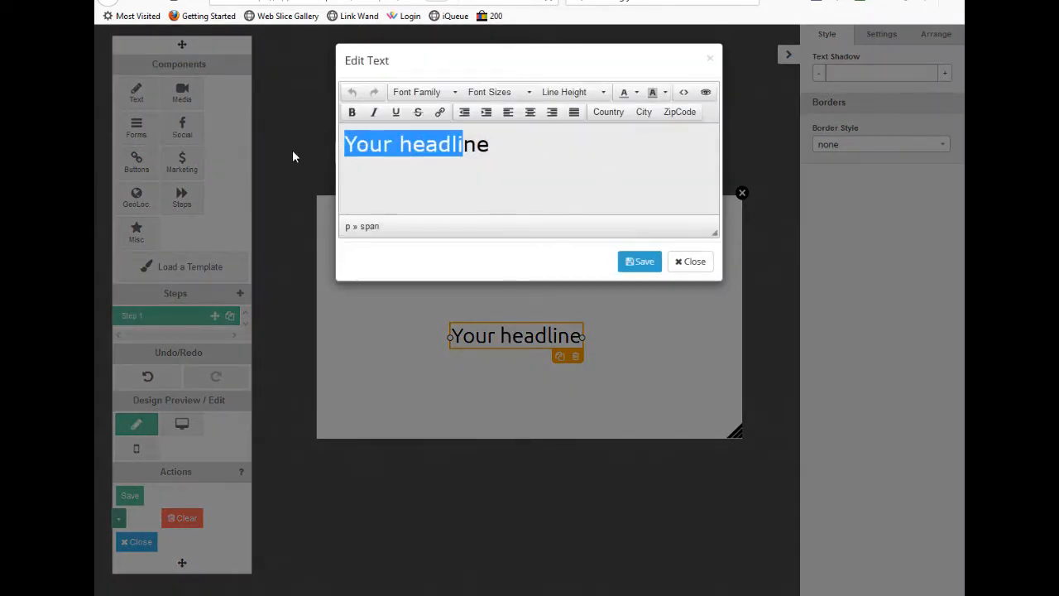
{"action": "left_click", "coordinate": [441, 149]}
{"action": "left_click_drag", "start_coordinate": [494, 146], "coordinate": [342, 156]}
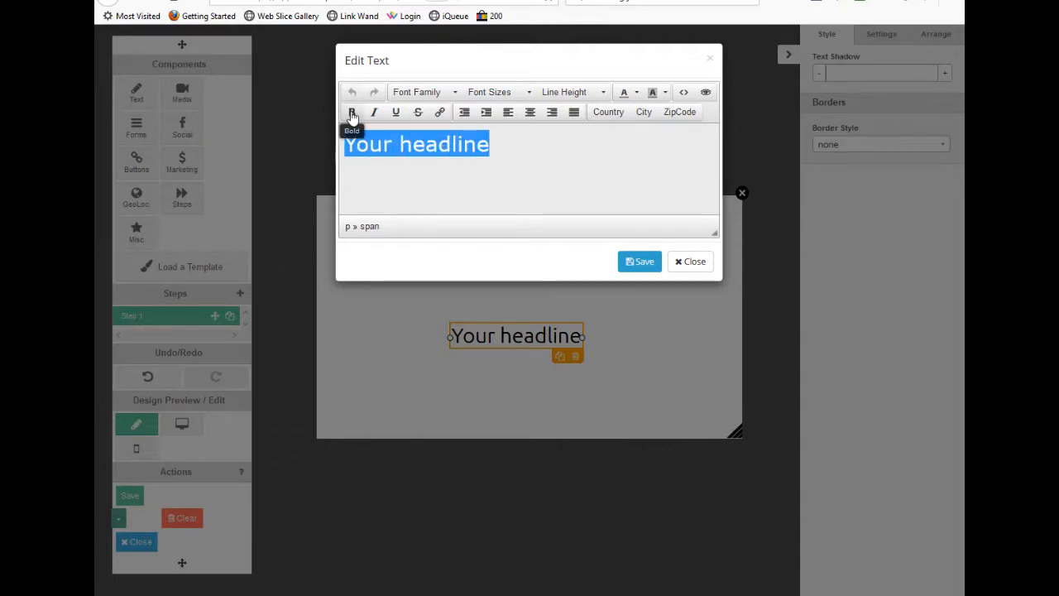
Step: Try bold and italic on the selected headline text and remove both formats again
{"action": "left_click", "coordinate": [352, 112]}
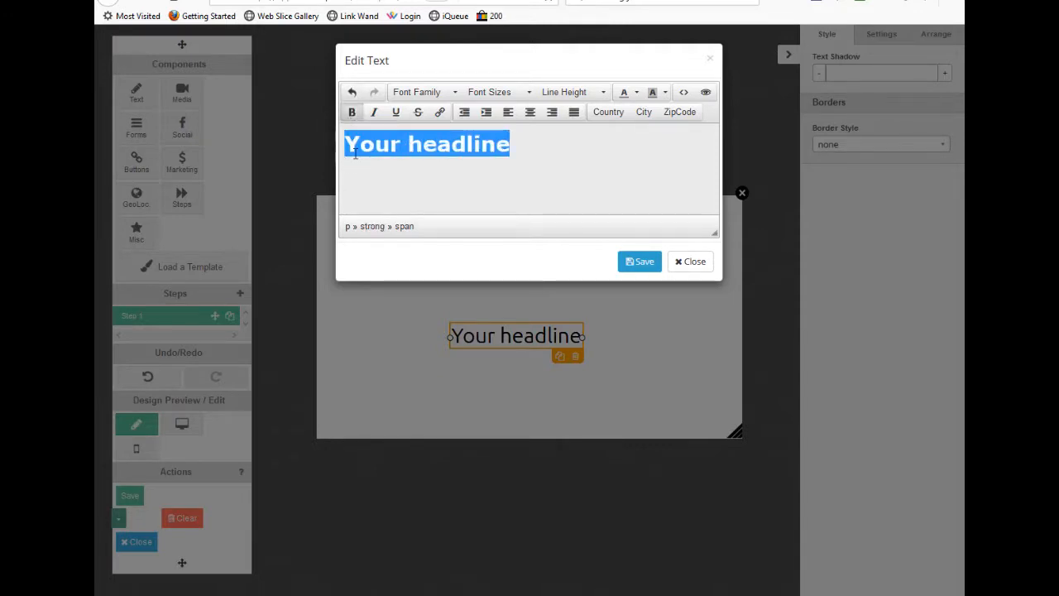
{"action": "left_click", "coordinate": [373, 113]}
{"action": "left_click", "coordinate": [392, 116]}
{"action": "left_click", "coordinate": [396, 114]}
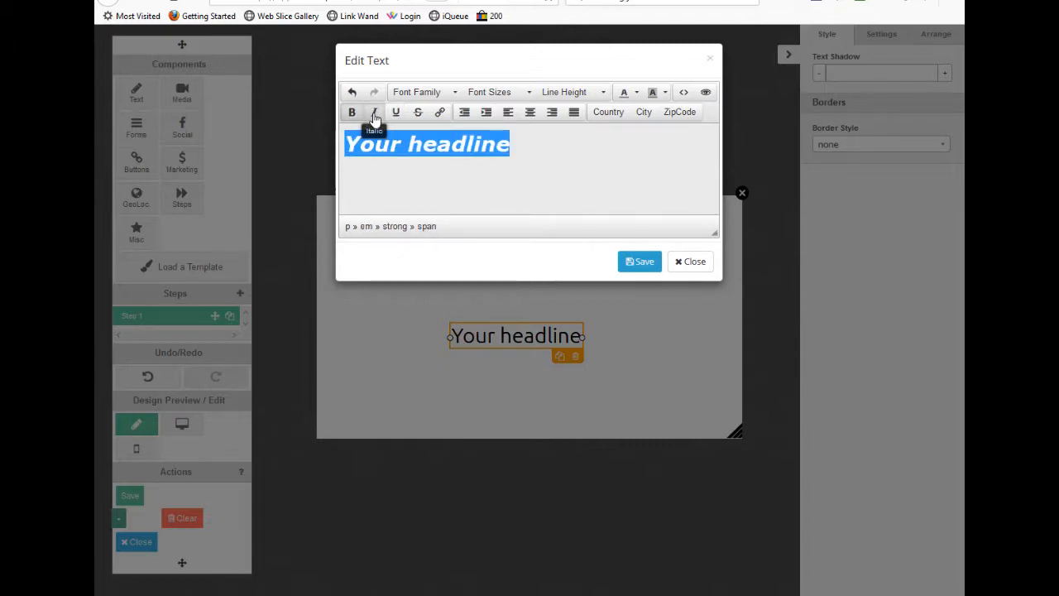
{"action": "left_click", "coordinate": [373, 112]}
{"action": "left_click", "coordinate": [352, 113]}
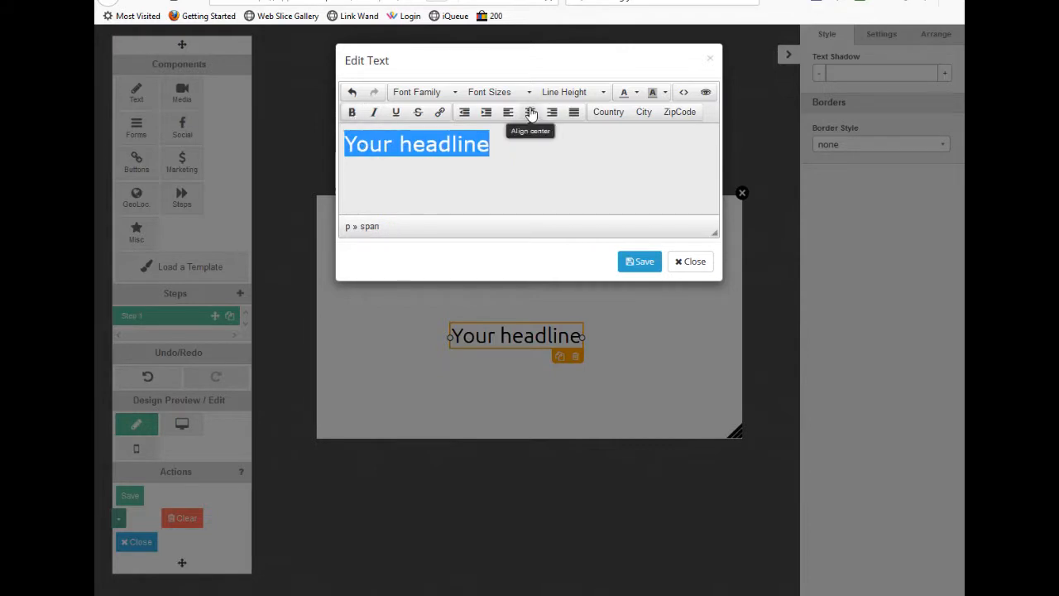
Step: Try the Impact and Merriweather fonts on the selected headline text
{"action": "left_click", "coordinate": [456, 96]}
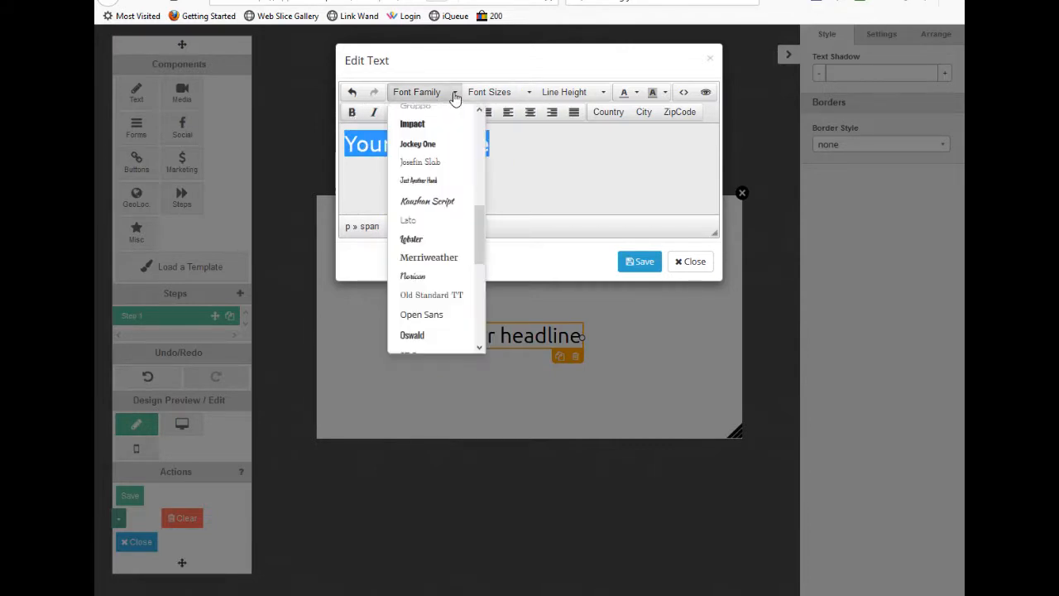
{"action": "left_click", "coordinate": [429, 122]}
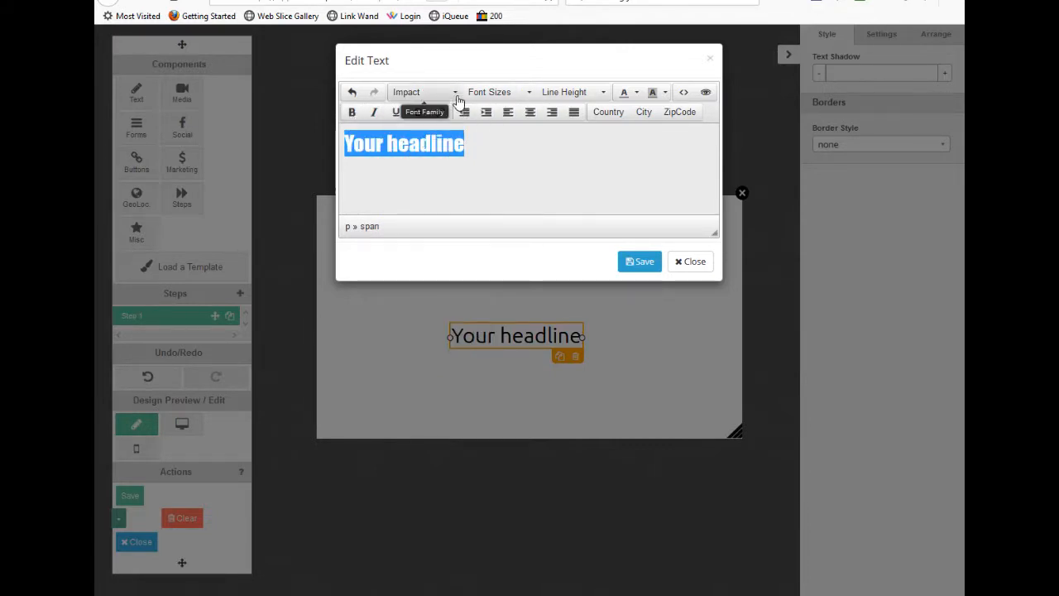
{"action": "left_click", "coordinate": [455, 93]}
{"action": "scroll", "coordinate": [441, 224], "scroll_direction": "down", "scroll_amount": 2}
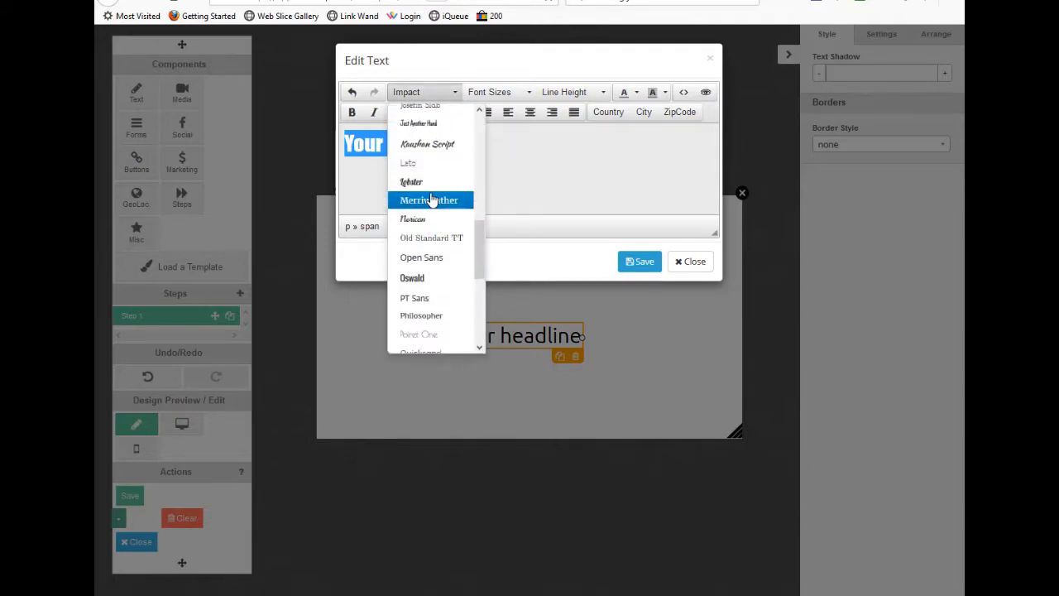
{"action": "left_click", "coordinate": [441, 214]}
Step: Set the headline text's font family to Times New Roman
{"action": "left_click", "coordinate": [455, 96]}
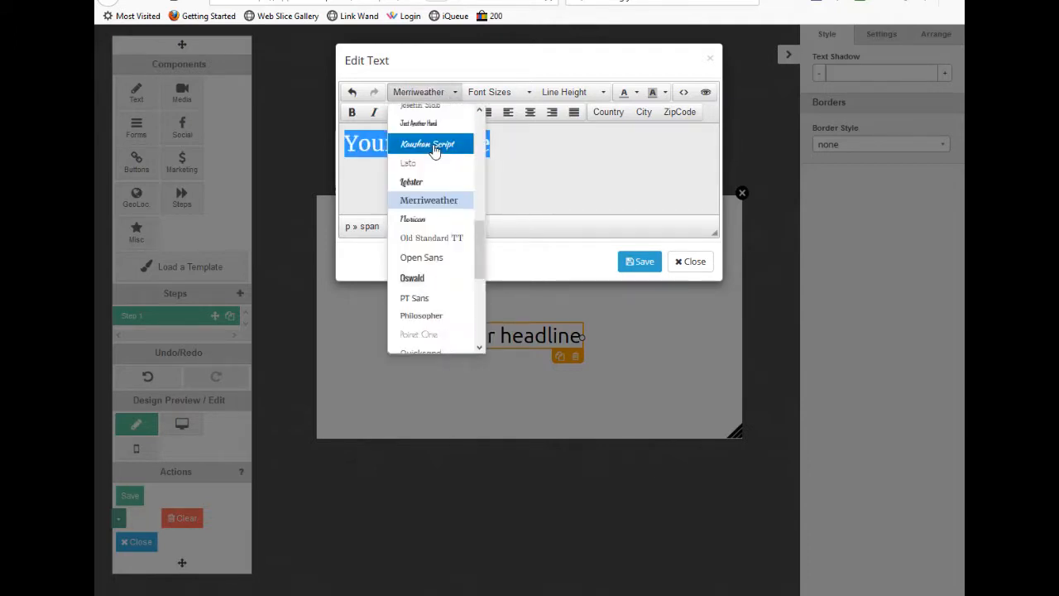
{"action": "scroll", "coordinate": [417, 257], "scroll_direction": "down", "scroll_amount": 5}
{"action": "scroll", "coordinate": [422, 260], "scroll_direction": "down", "scroll_amount": 1}
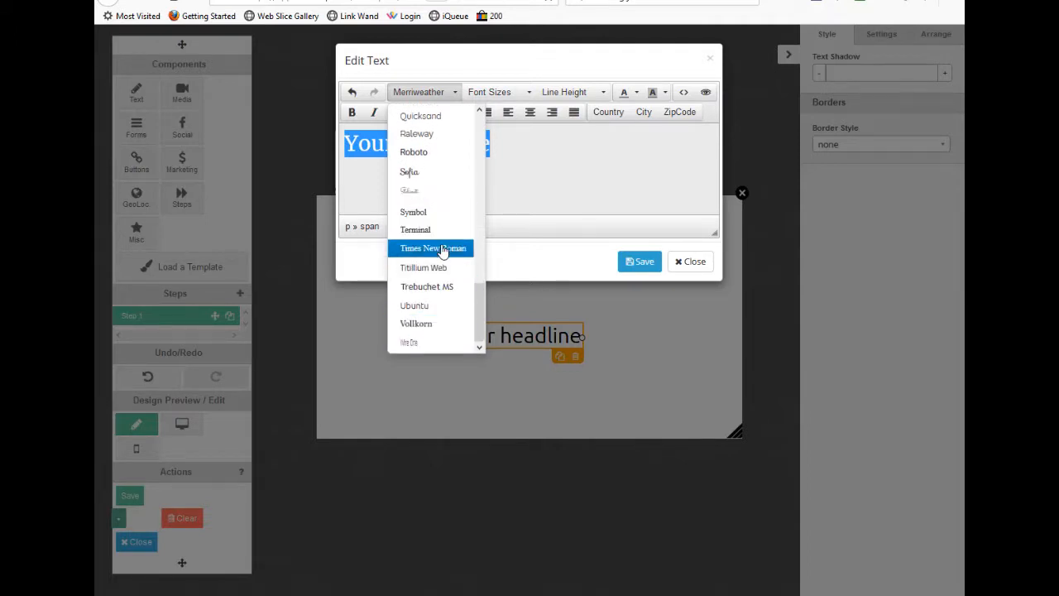
{"action": "left_click", "coordinate": [441, 248]}
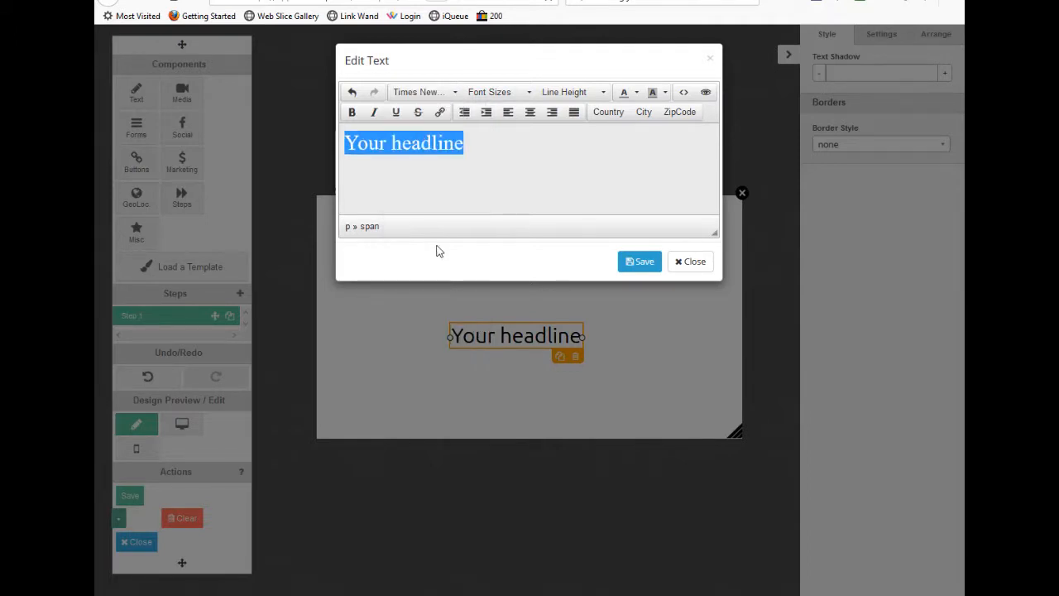
Step: Enlarge the headline text, trying 38px first and settling on a font size of 78px
{"action": "left_click", "coordinate": [528, 94]}
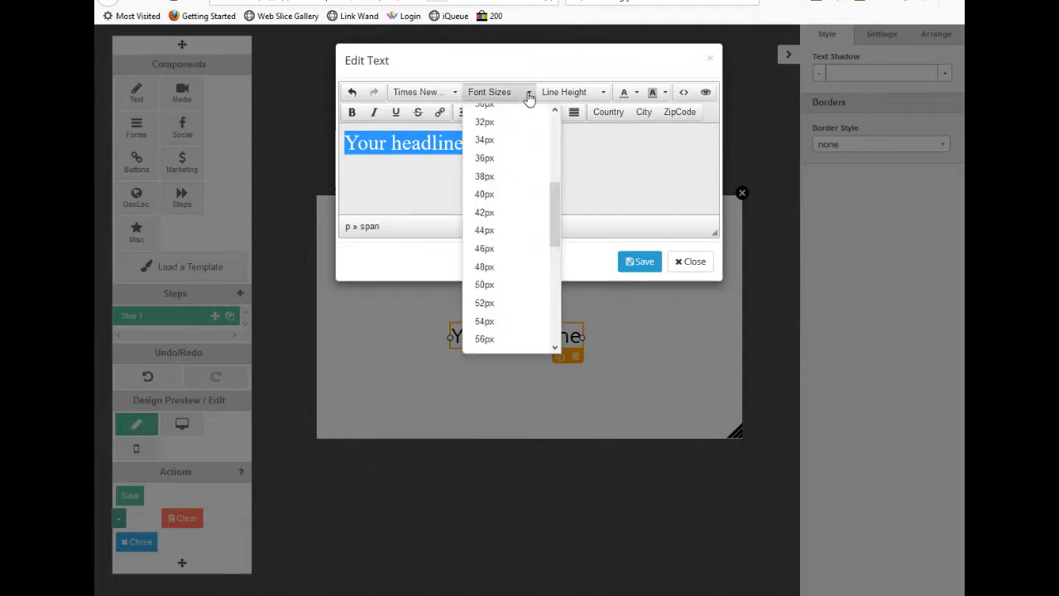
{"action": "left_click", "coordinate": [506, 177]}
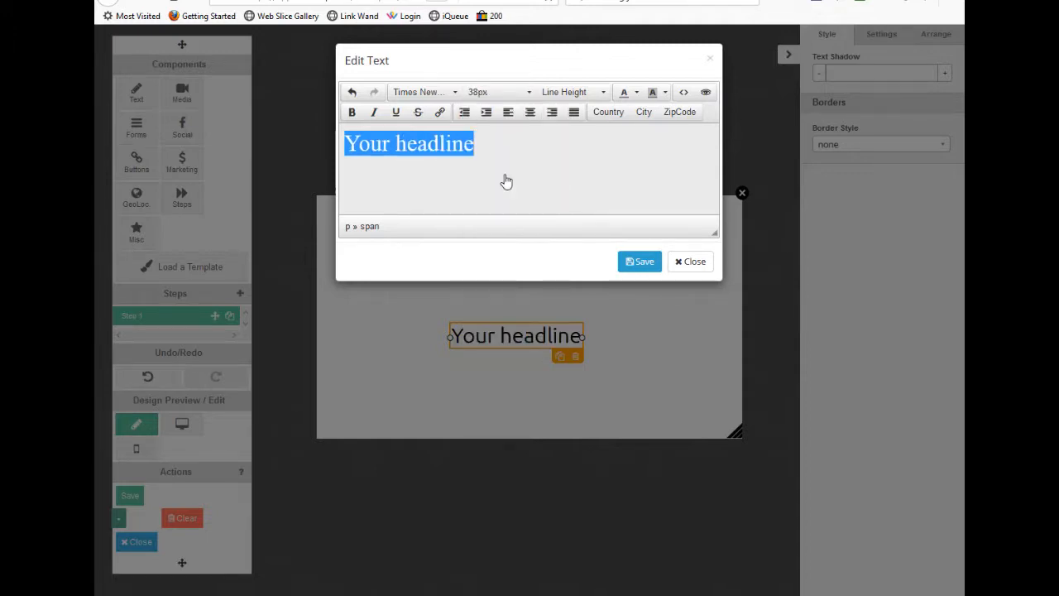
{"action": "left_click", "coordinate": [530, 96]}
{"action": "scroll", "coordinate": [507, 240], "scroll_direction": "down", "scroll_amount": 4}
{"action": "left_click", "coordinate": [486, 311]}
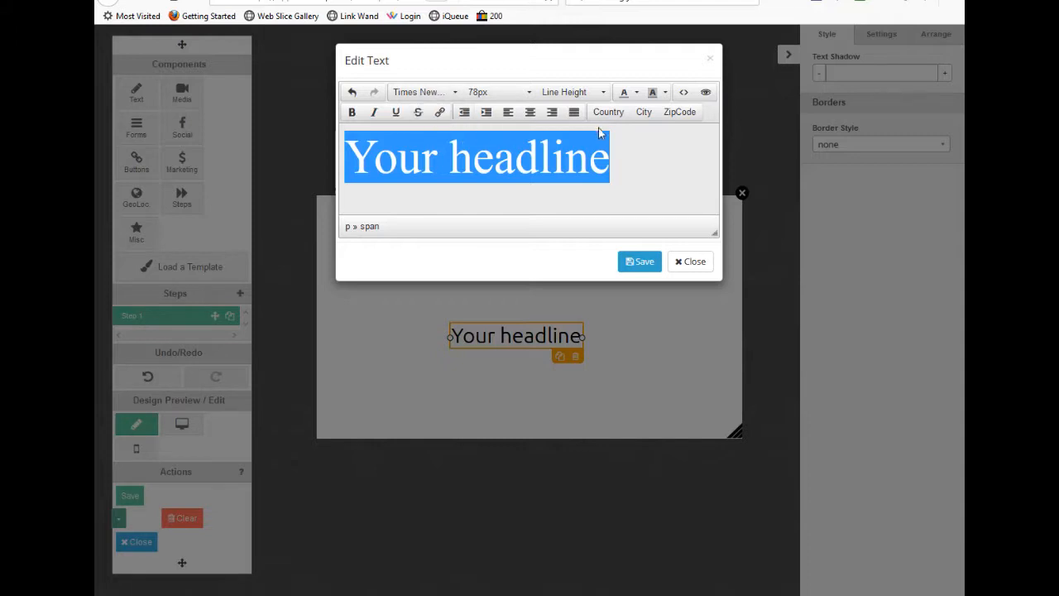
Step: Color the headline text red and give it a yellow background
{"action": "left_click", "coordinate": [634, 93]}
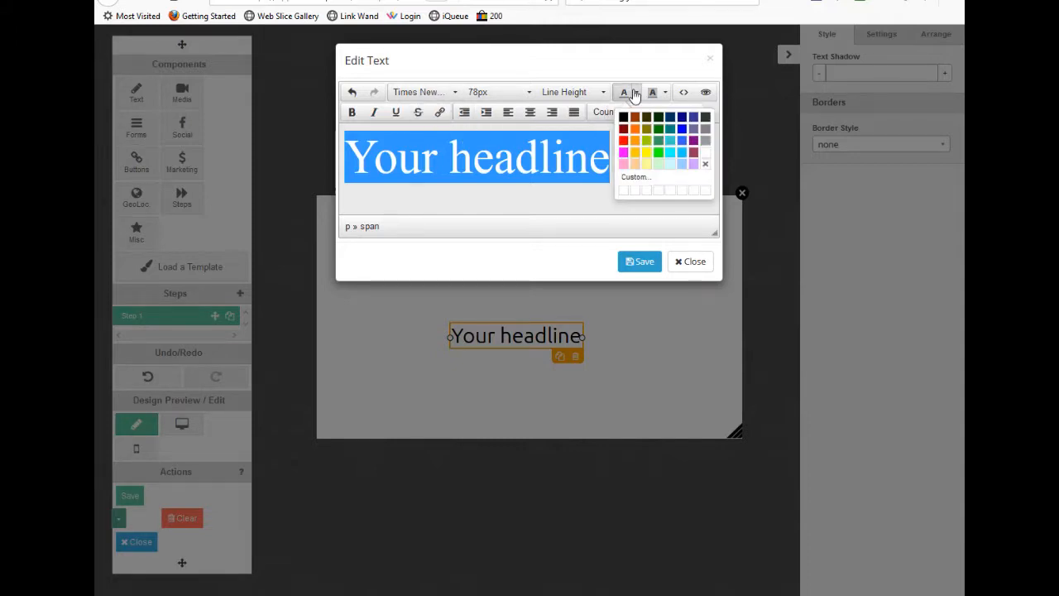
{"action": "left_click", "coordinate": [619, 141]}
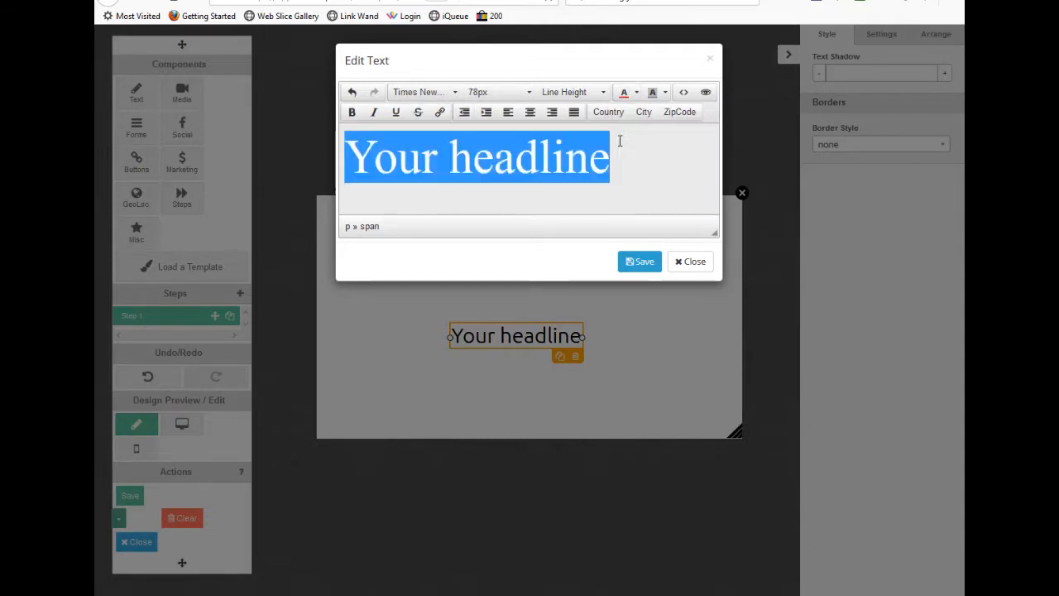
{"action": "left_click", "coordinate": [531, 150]}
{"action": "left_click_drag", "start_coordinate": [615, 189], "coordinate": [348, 162]}
{"action": "left_click", "coordinate": [666, 94]}
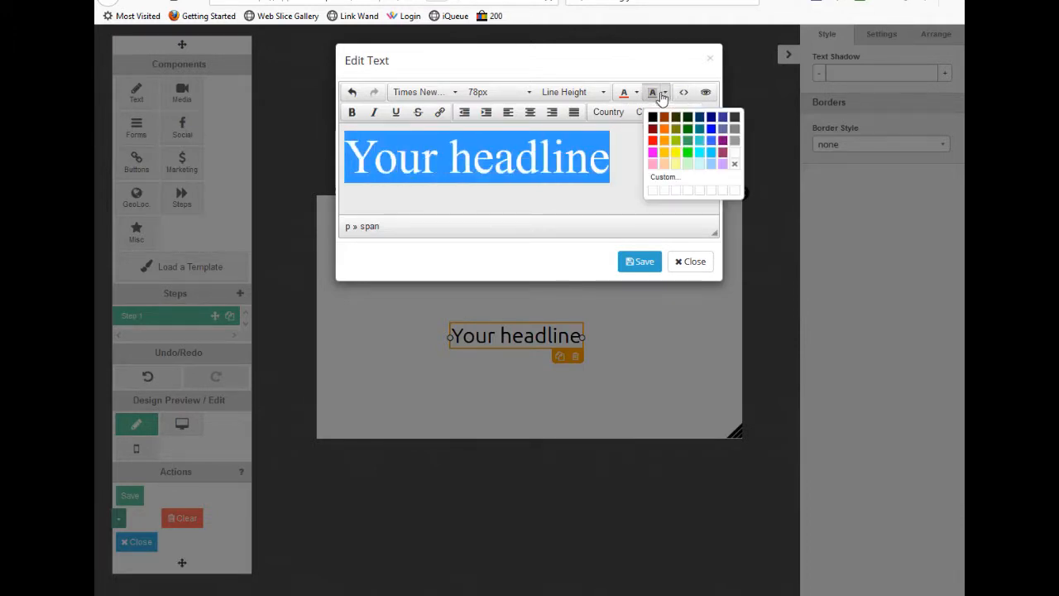
{"action": "left_click", "coordinate": [677, 153]}
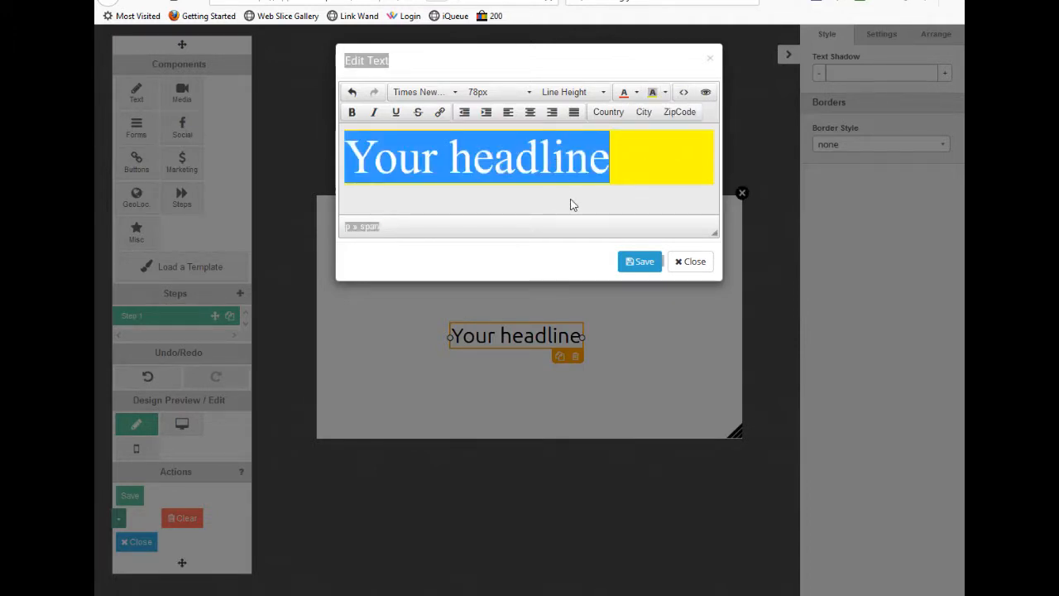
Step: Remove the yellow background from the headline text and return the text color to black
{"action": "left_click", "coordinate": [604, 194]}
{"action": "left_click_drag", "start_coordinate": [685, 162], "coordinate": [358, 157]}
{"action": "left_click", "coordinate": [666, 93]}
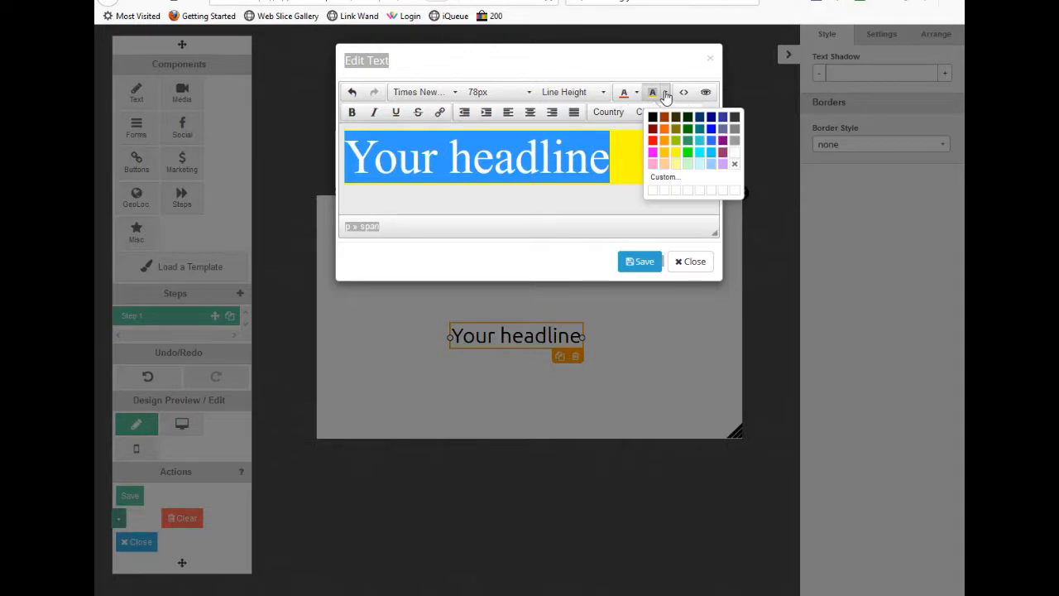
{"action": "left_click", "coordinate": [734, 166]}
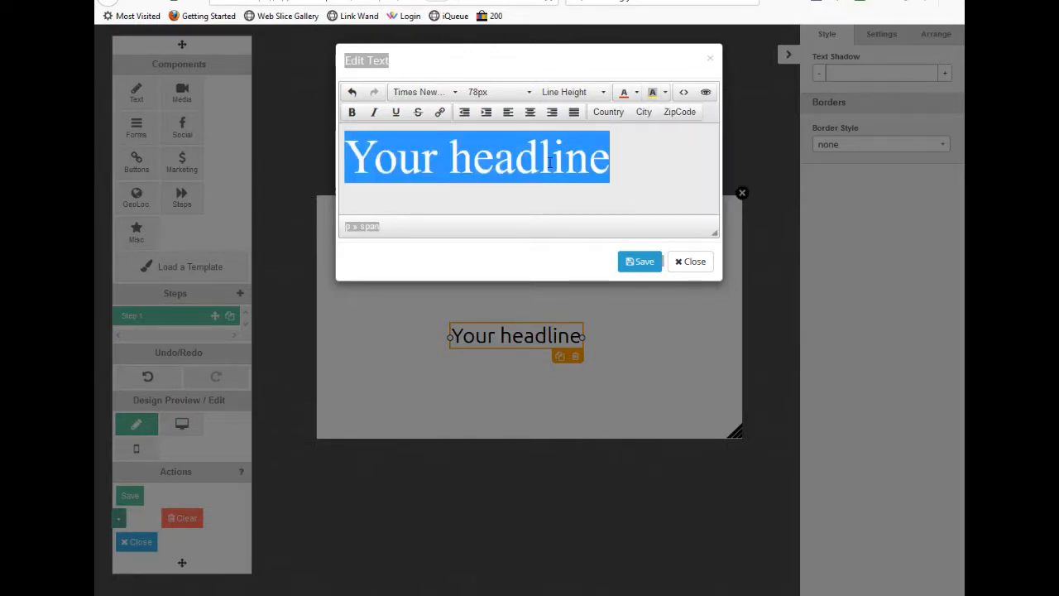
{"action": "left_click", "coordinate": [638, 96]}
{"action": "left_click", "coordinate": [594, 231]}
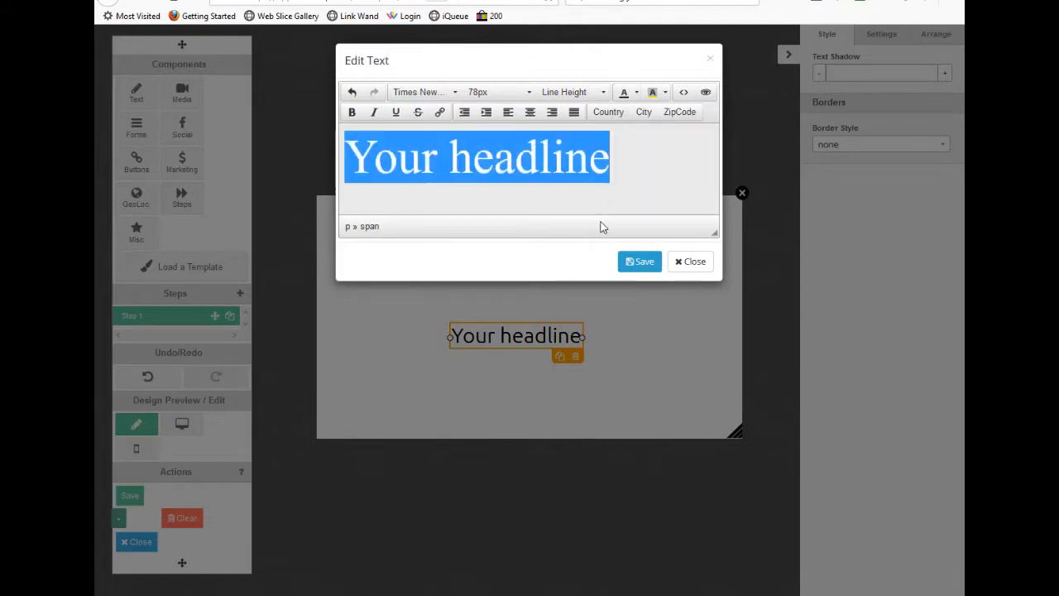
Step: Save the text edits, and widen and reposition the headline box so it fits on one line near the popup's upper-left corner
{"action": "left_click", "coordinate": [658, 176]}
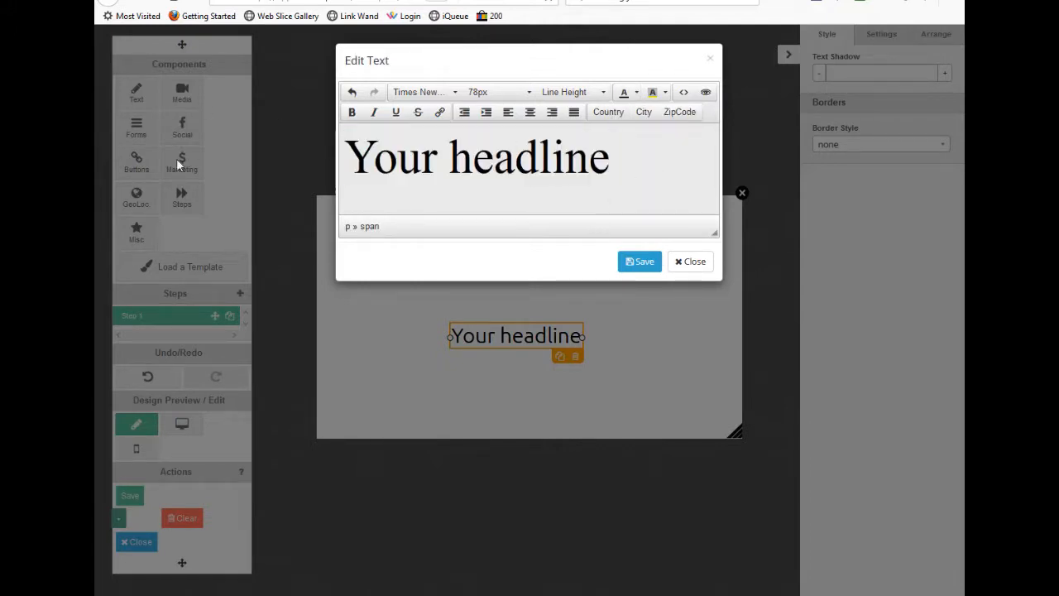
{"action": "left_click", "coordinate": [643, 263]}
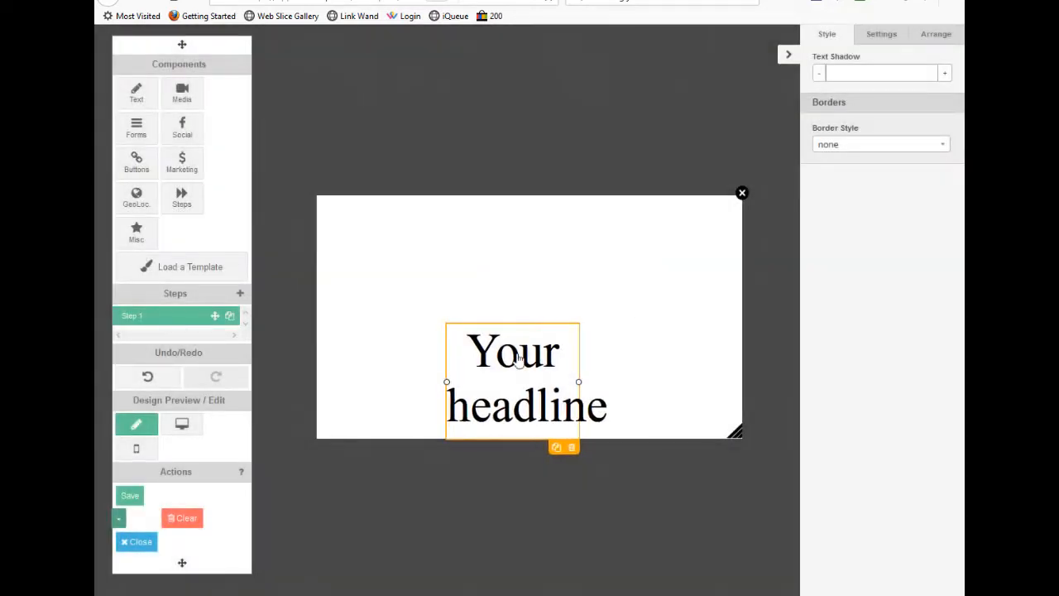
{"action": "left_click_drag", "start_coordinate": [517, 370], "coordinate": [509, 294]}
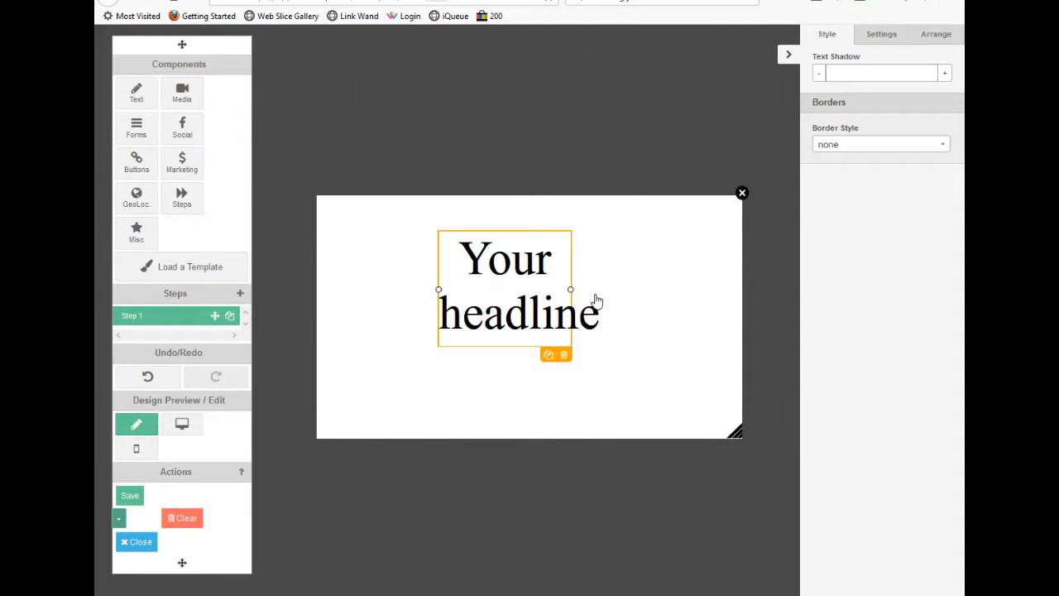
{"action": "left_click_drag", "start_coordinate": [570, 288], "coordinate": [713, 288]}
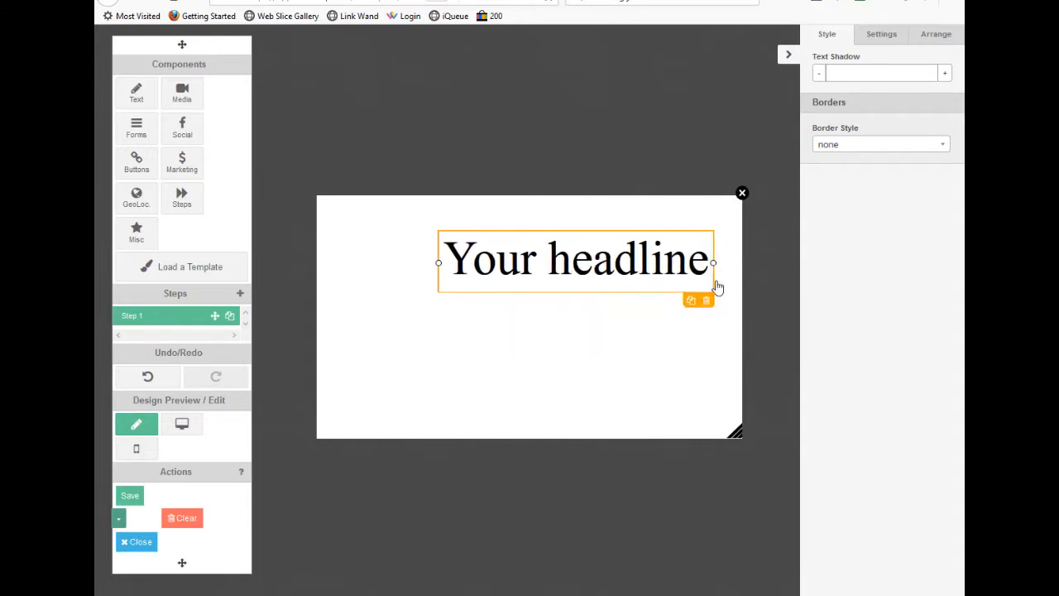
{"action": "left_click_drag", "start_coordinate": [607, 260], "coordinate": [519, 242]}
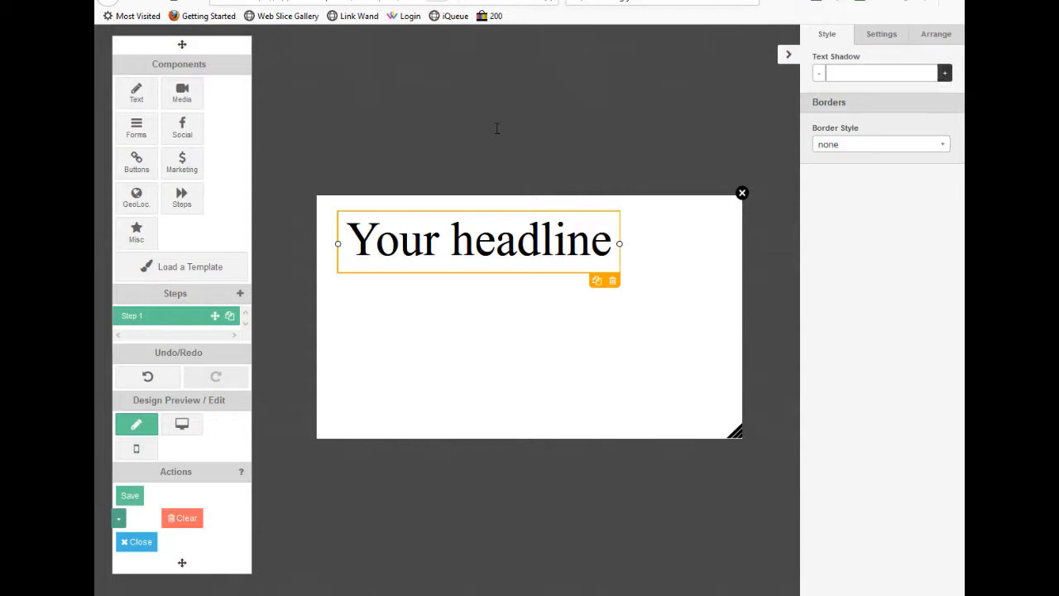
Step: Raise the headline's text shadow to 7
{"action": "left_click", "coordinate": [945, 74]}
{"action": "left_click", "coordinate": [944, 74]}
{"action": "left_click", "coordinate": [945, 74]}
{"action": "left_click", "coordinate": [945, 74]}
{"action": "left_click", "coordinate": [945, 74]}
{"action": "left_click", "coordinate": [944, 74]}
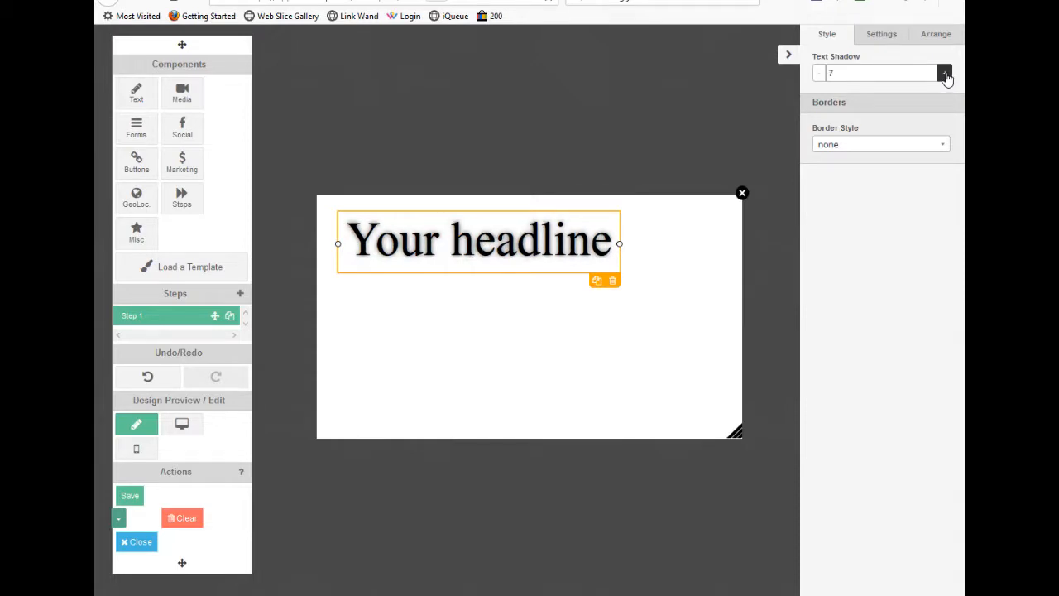
Step: Reduce the headline's text shadow to 0
{"action": "left_click", "coordinate": [820, 74]}
{"action": "left_click", "coordinate": [819, 74]}
{"action": "left_click", "coordinate": [819, 74]}
{"action": "left_click", "coordinate": [819, 74]}
{"action": "left_click", "coordinate": [819, 74]}
{"action": "left_click", "coordinate": [819, 73]}
{"action": "left_click", "coordinate": [819, 74]}
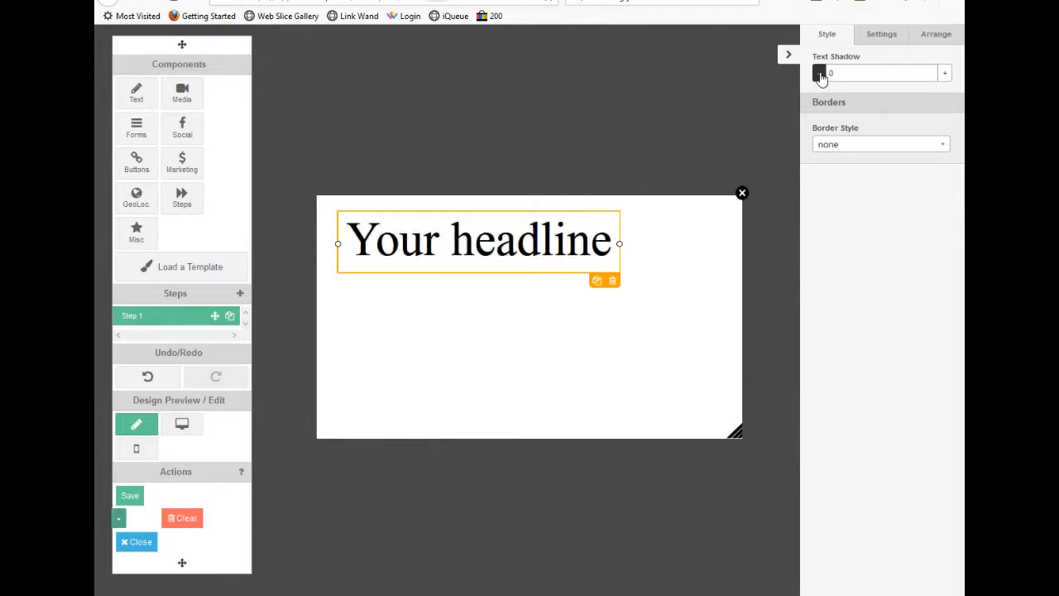
Step: Give the headline a dashed border with a size of 4
{"action": "left_click", "coordinate": [856, 147]}
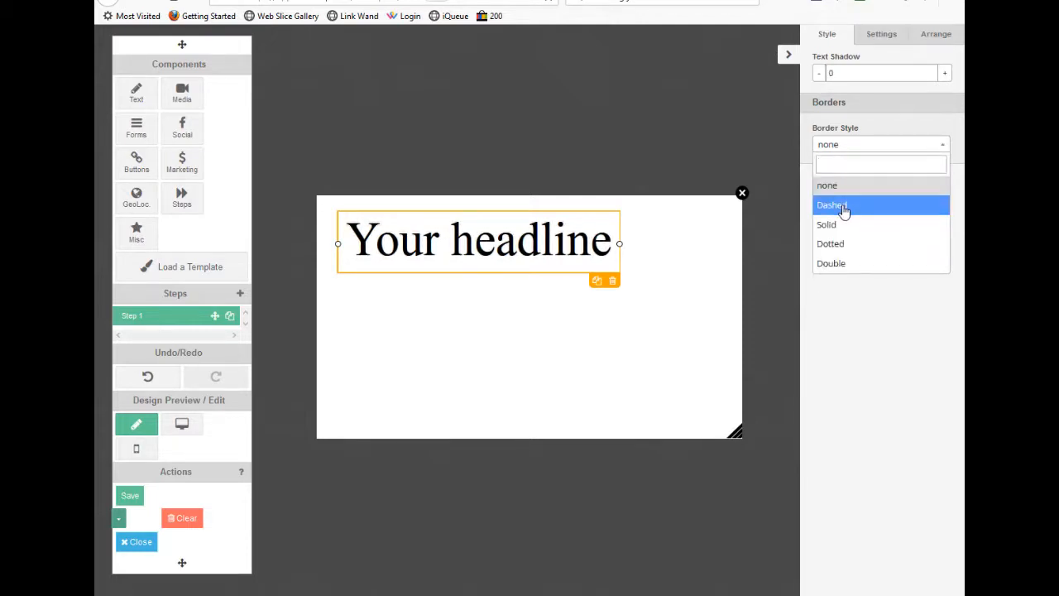
{"action": "left_click", "coordinate": [844, 206]}
{"action": "left_click", "coordinate": [944, 185]}
{"action": "left_click", "coordinate": [944, 185]}
{"action": "left_click", "coordinate": [944, 186]}
{"action": "left_click", "coordinate": [944, 185]}
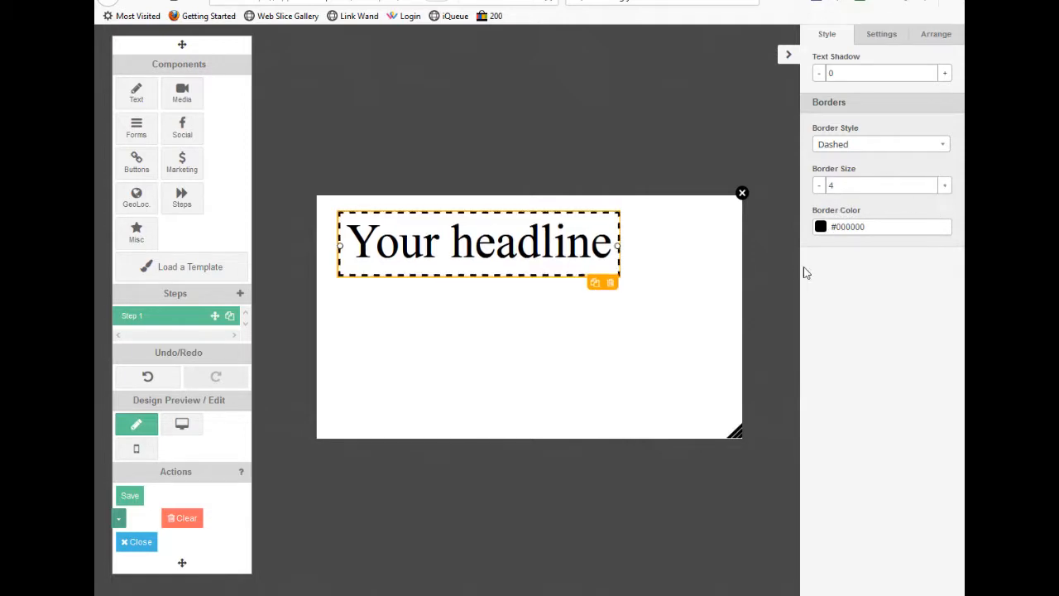
Step: Change the headline's border style to Solid
{"action": "left_click", "coordinate": [855, 146]}
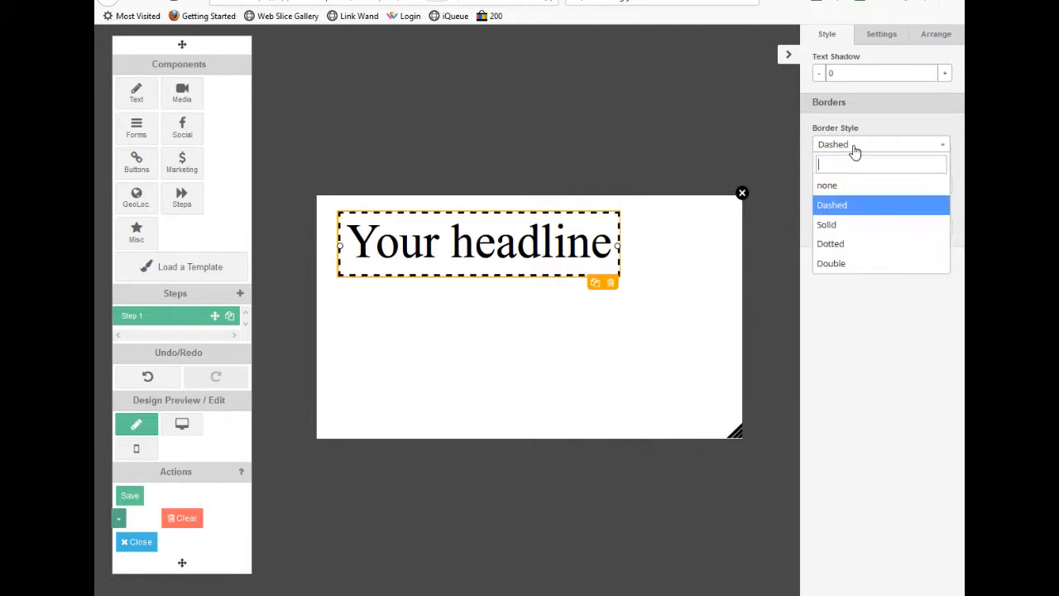
{"action": "left_click", "coordinate": [842, 225]}
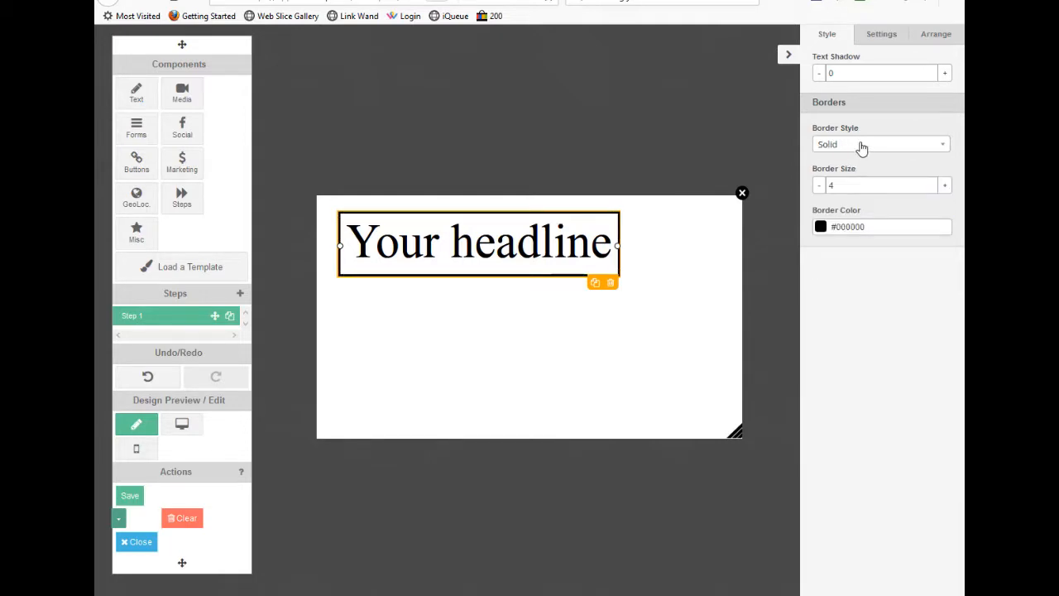
Step: Try the Dotted border style on the headline and change it to Double
{"action": "left_click", "coordinate": [863, 146]}
{"action": "left_click", "coordinate": [862, 243]}
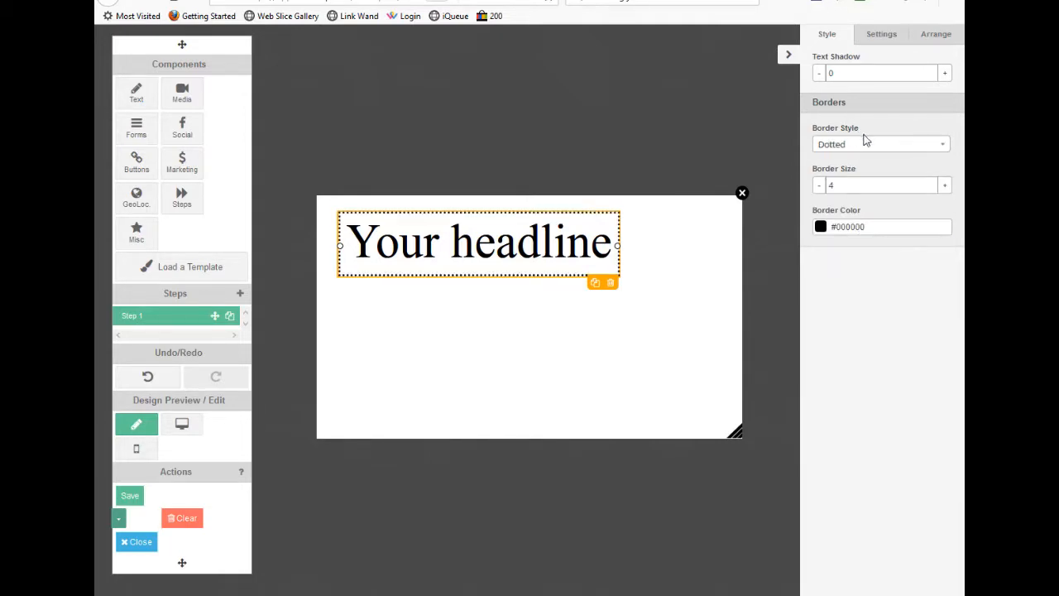
{"action": "left_click", "coordinate": [864, 144]}
{"action": "left_click", "coordinate": [850, 265]}
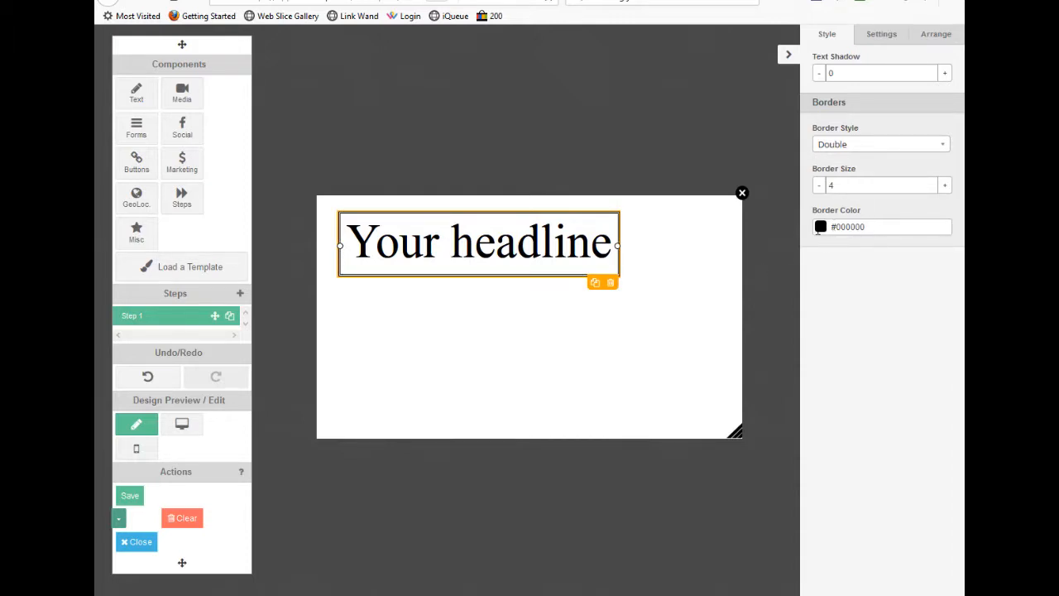
Step: Set the headline's border color to dark blue #2c455c, trying red shades first
{"action": "left_click", "coordinate": [867, 227]}
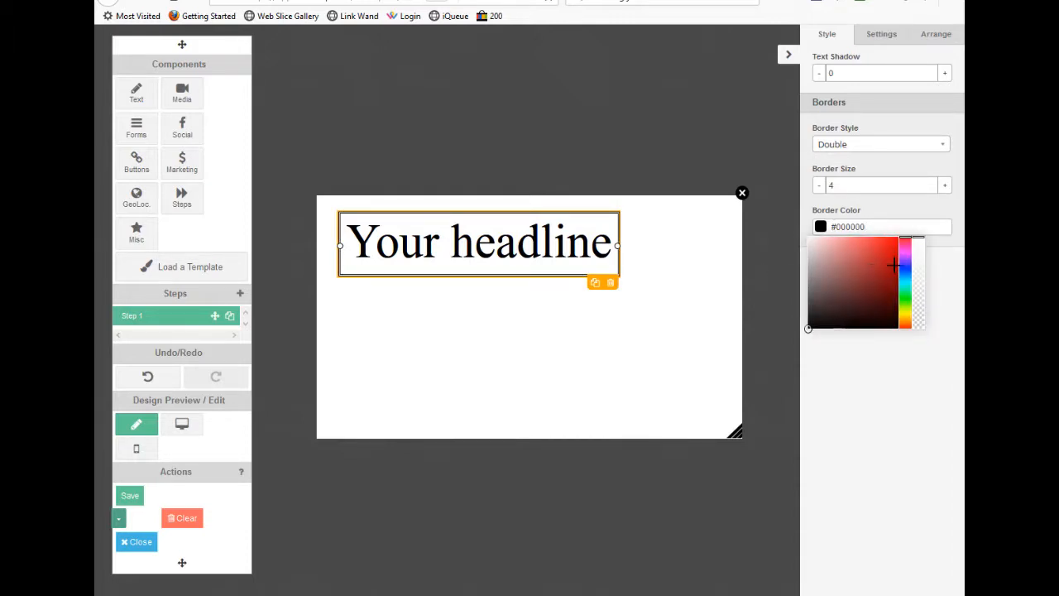
{"action": "left_click", "coordinate": [865, 256]}
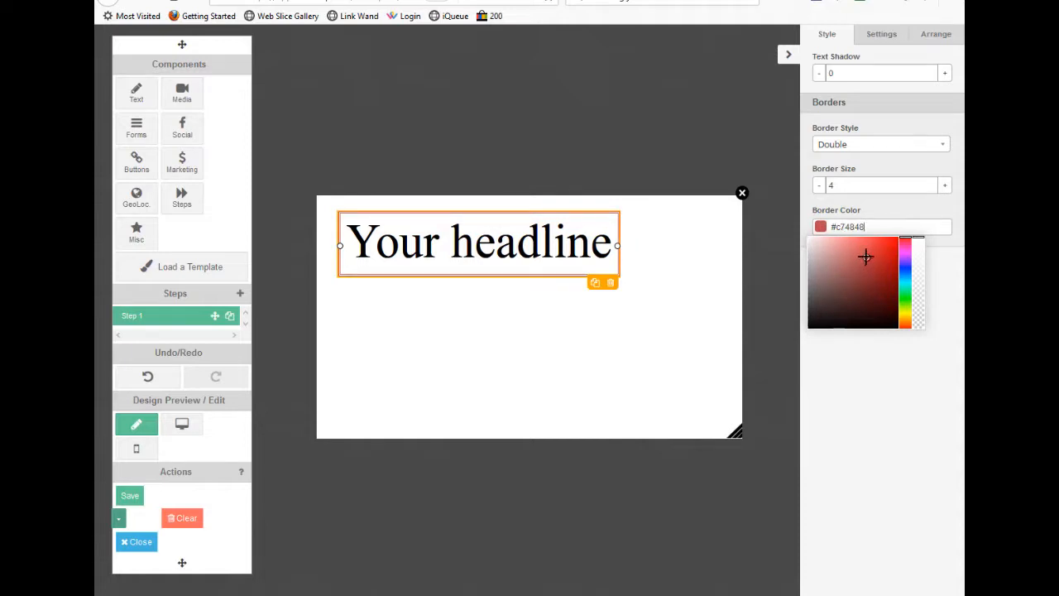
{"action": "left_click_drag", "start_coordinate": [865, 256], "coordinate": [854, 295]}
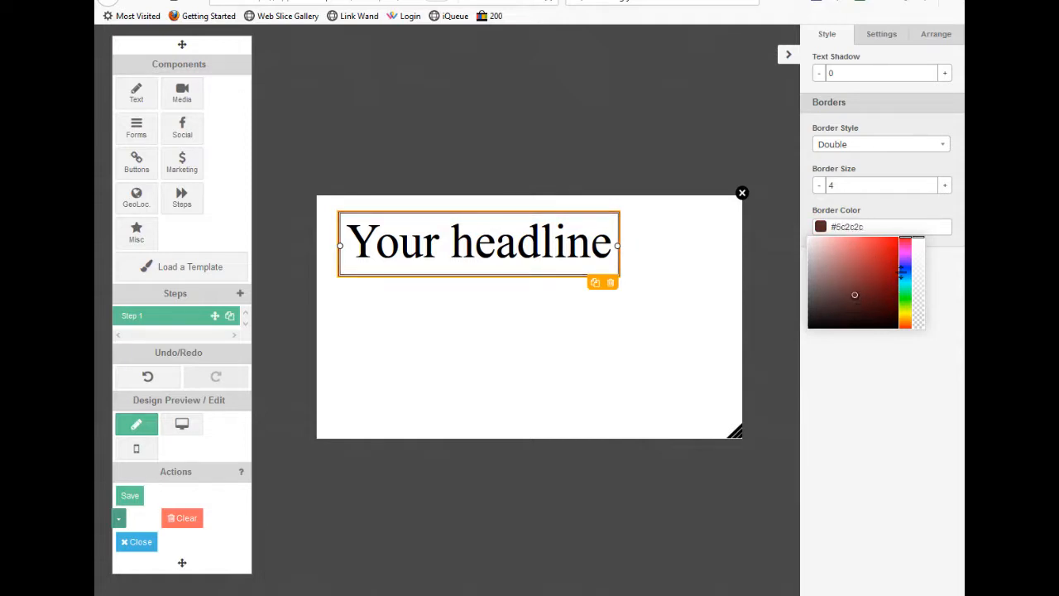
{"action": "mouse_move", "coordinate": [906, 248]}
{"action": "left_mouse_down"}
{"action": "mouse_move", "coordinate": [905, 333]}
{"action": "mouse_move", "coordinate": [906, 246]}
{"action": "mouse_move", "coordinate": [905, 276]}
{"action": "left_mouse_up"}
{"action": "left_click", "coordinate": [840, 407]}
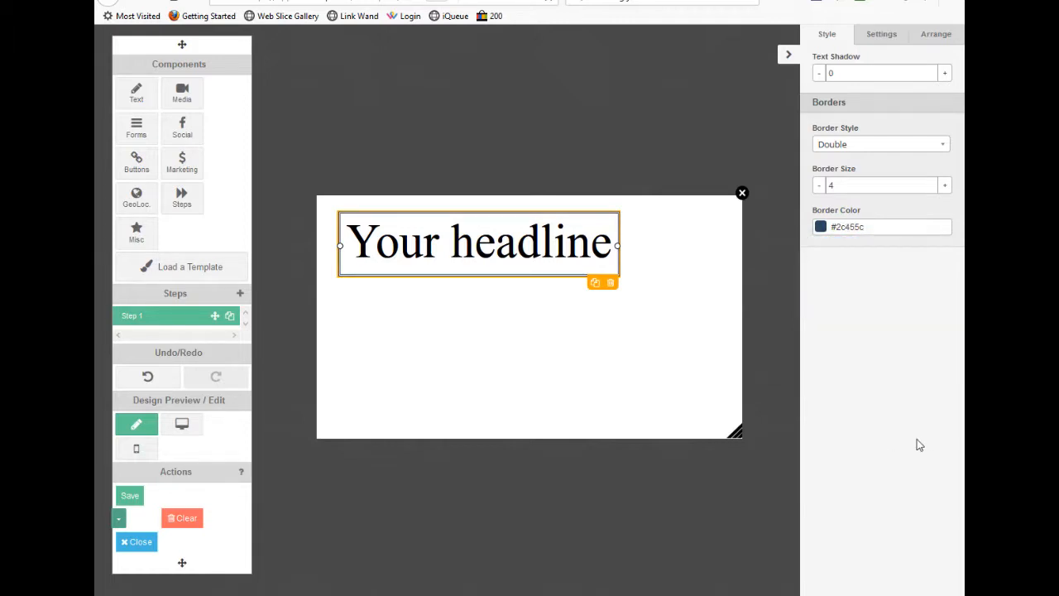
Step: Try the bounce, flash and pulse entrance animations on the headline
{"action": "left_click", "coordinate": [870, 37]}
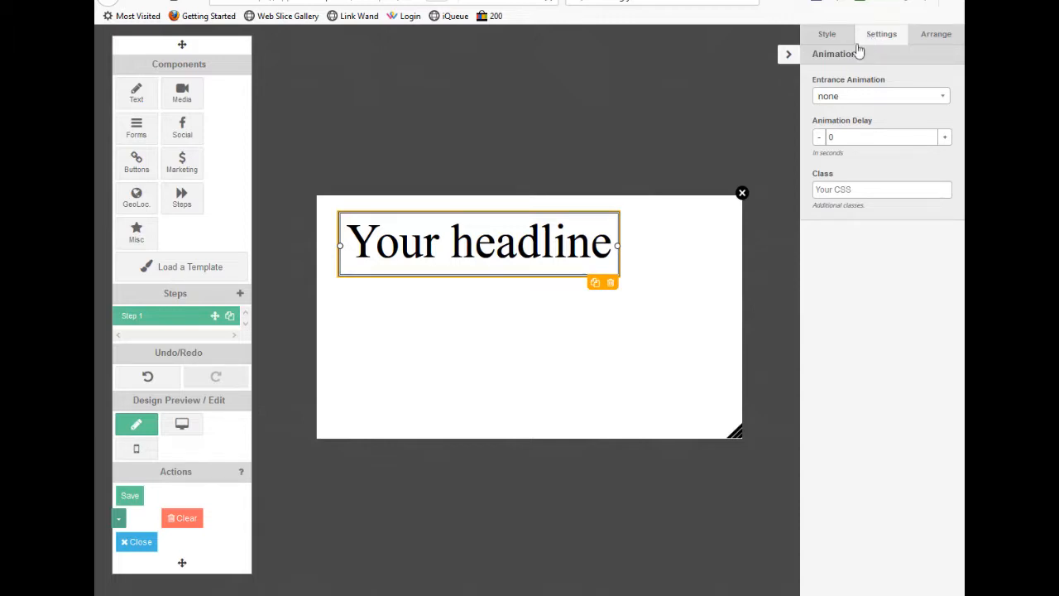
{"action": "left_click", "coordinate": [863, 100]}
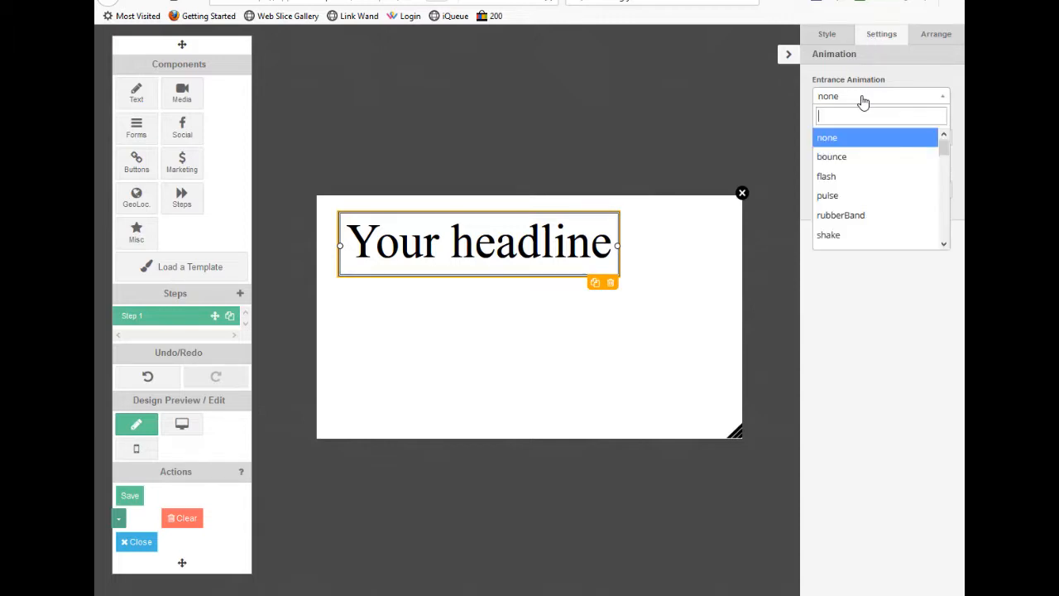
{"action": "left_click", "coordinate": [842, 157]}
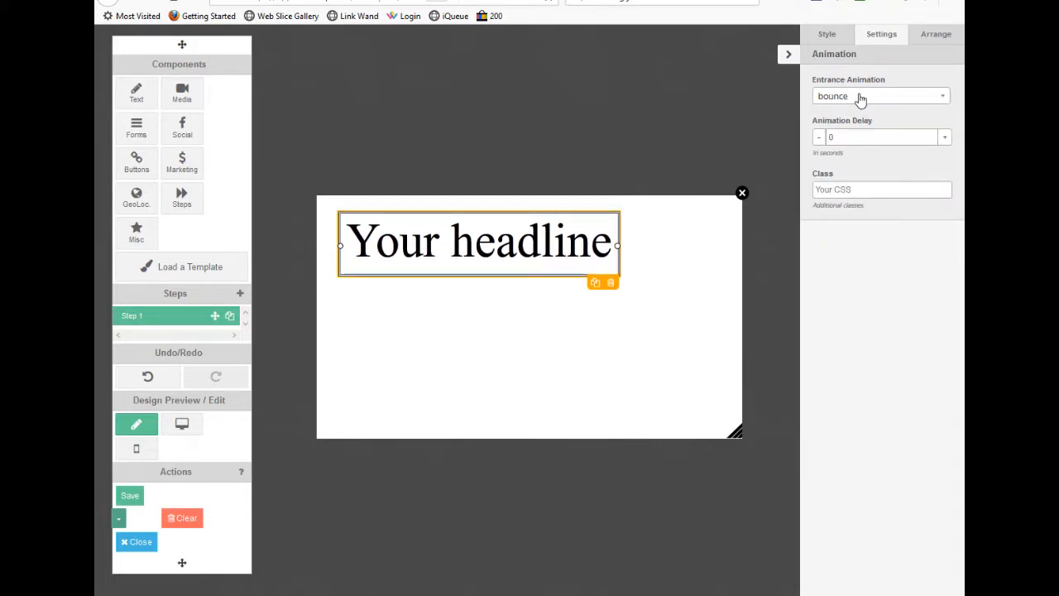
{"action": "left_click", "coordinate": [859, 97]}
{"action": "left_click", "coordinate": [837, 186]}
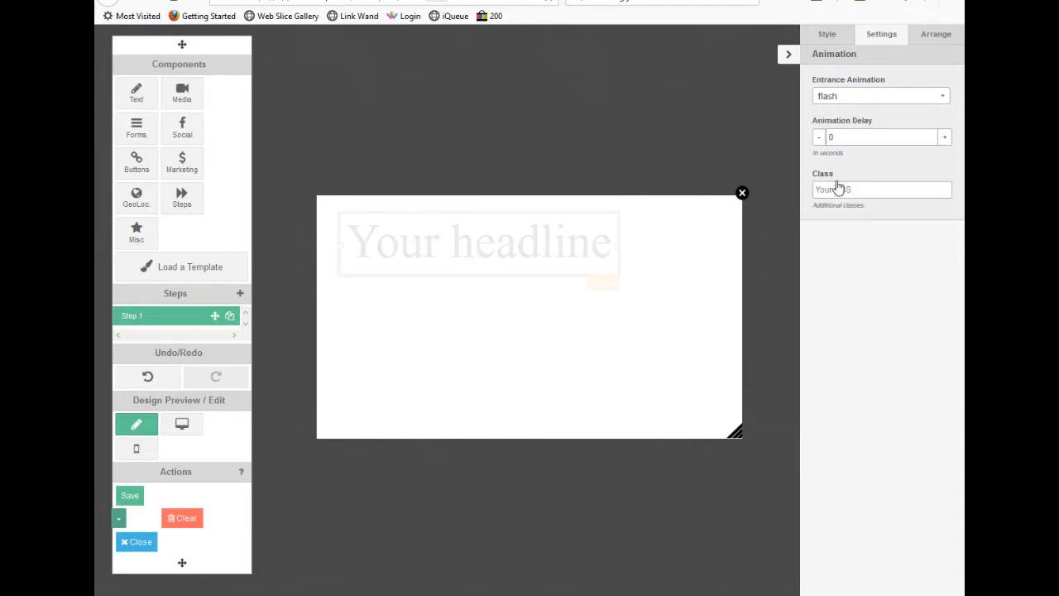
{"action": "left_click", "coordinate": [855, 99]}
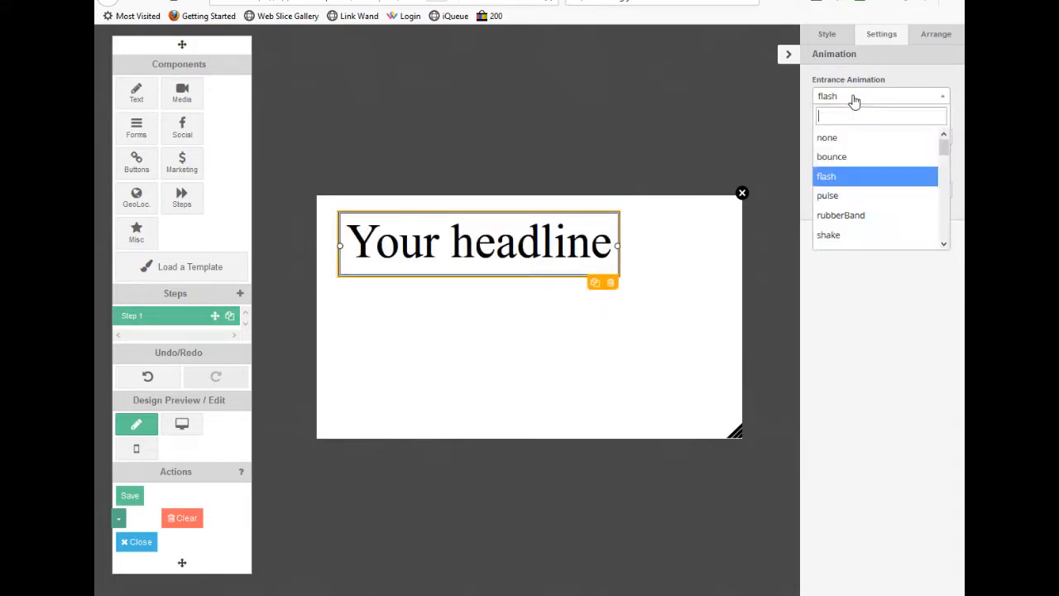
{"action": "left_click", "coordinate": [851, 196]}
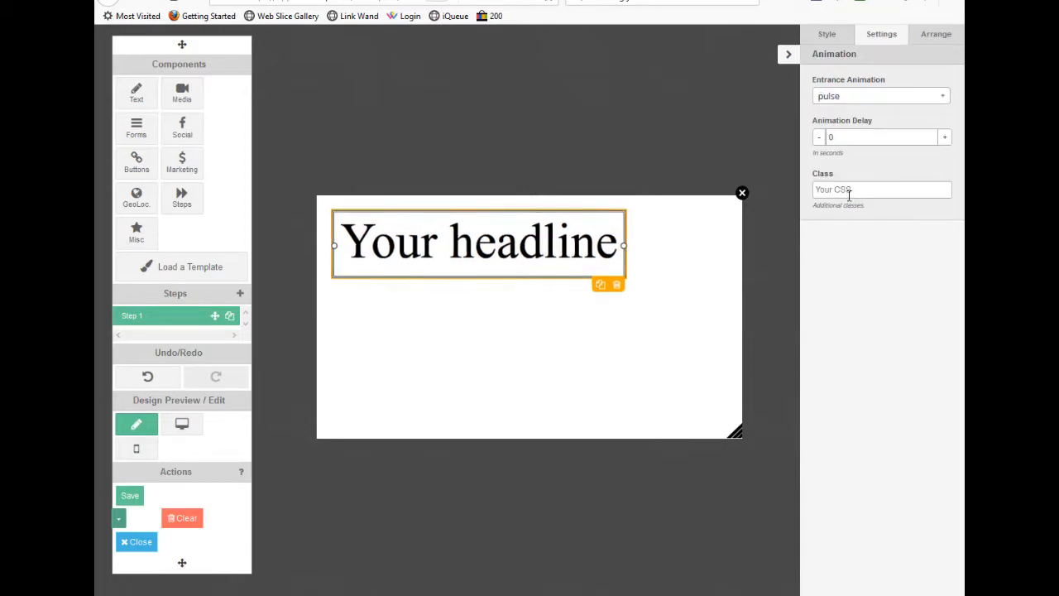
Step: Set the headline's entrance animation to fadeInLeft
{"action": "left_click", "coordinate": [862, 98]}
{"action": "scroll", "coordinate": [867, 178], "scroll_direction": "down", "scroll_amount": 1}
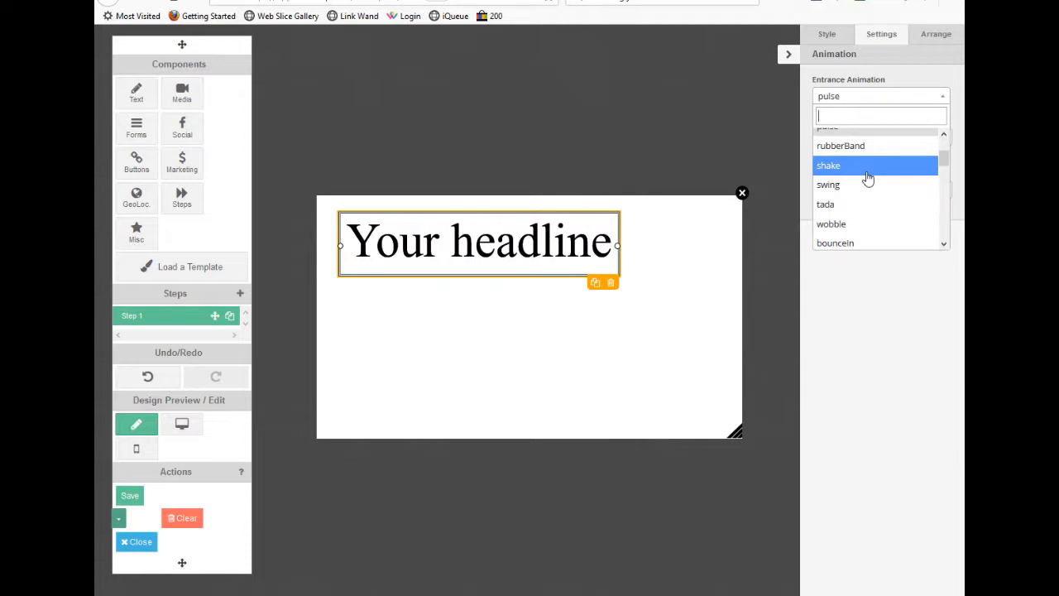
{"action": "scroll", "coordinate": [867, 180], "scroll_direction": "down", "scroll_amount": 3}
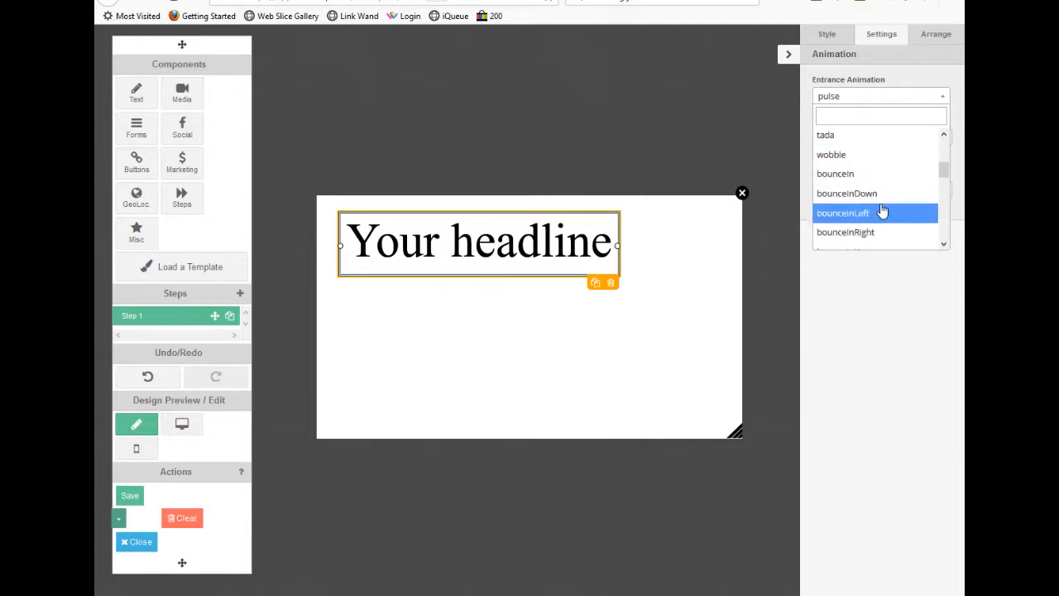
{"action": "scroll", "coordinate": [880, 203], "scroll_direction": "down", "scroll_amount": 2}
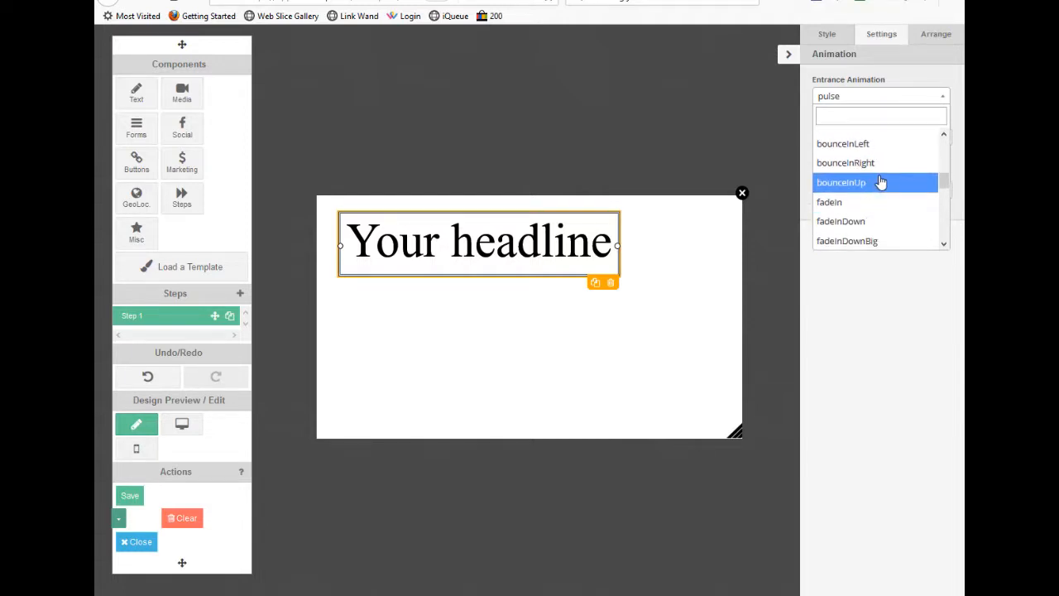
{"action": "scroll", "coordinate": [877, 199], "scroll_direction": "down", "scroll_amount": 1}
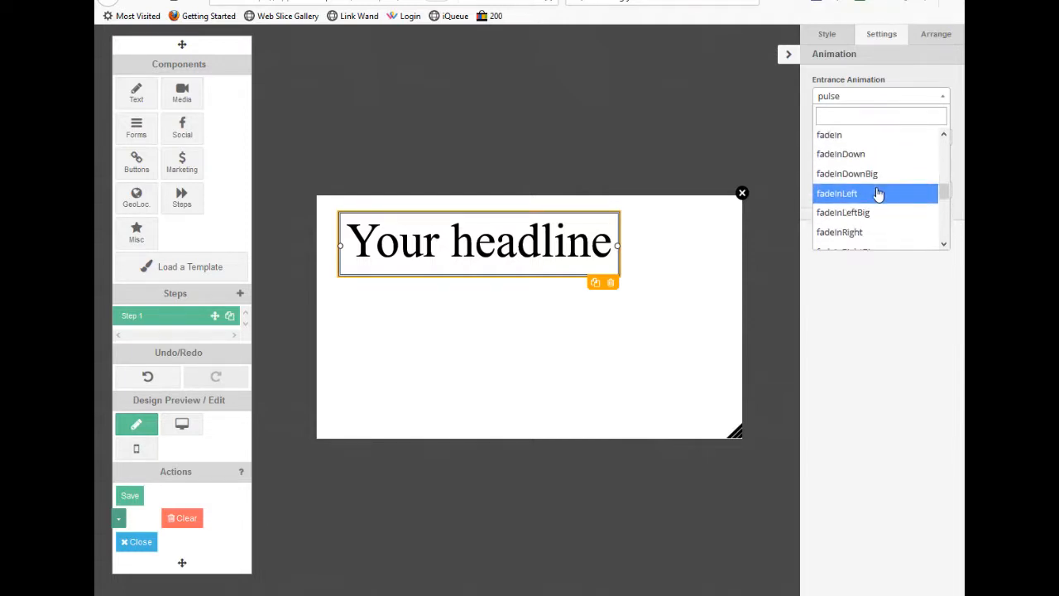
{"action": "left_click", "coordinate": [877, 191]}
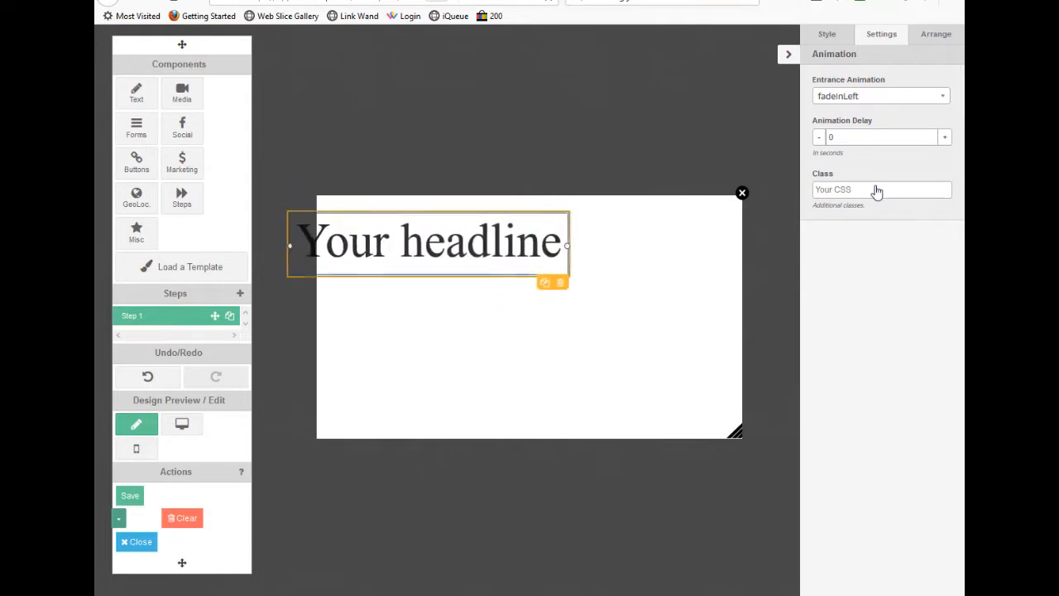
Step: Look through the remaining entrance animations, from the fade variants to the rotateIn and zoomIn variants
{"action": "left_click", "coordinate": [869, 98]}
{"action": "scroll", "coordinate": [867, 161], "scroll_direction": "down", "scroll_amount": 3}
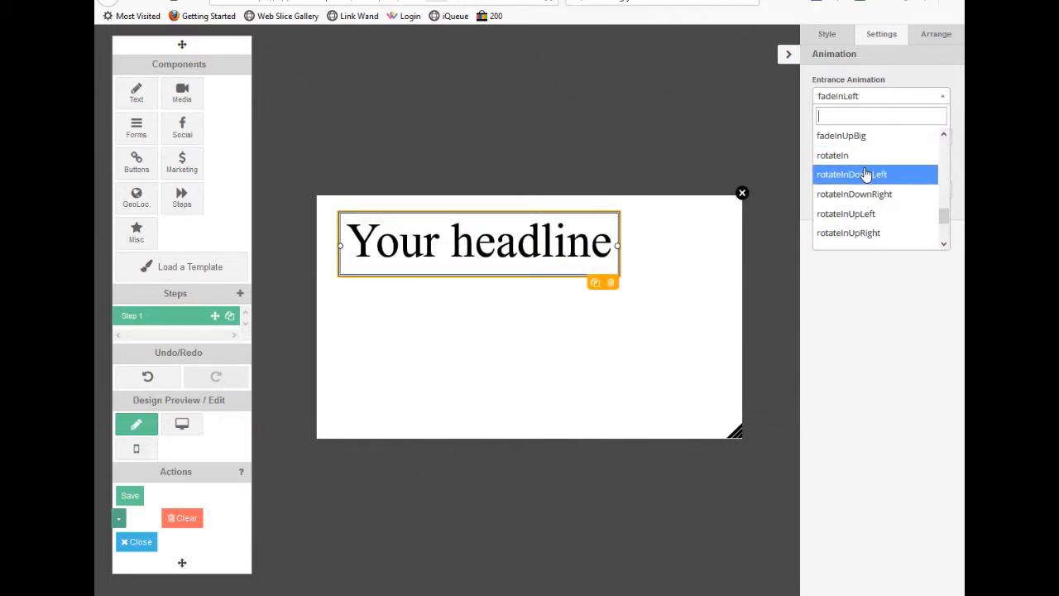
{"action": "scroll", "coordinate": [865, 178], "scroll_direction": "down", "scroll_amount": 3}
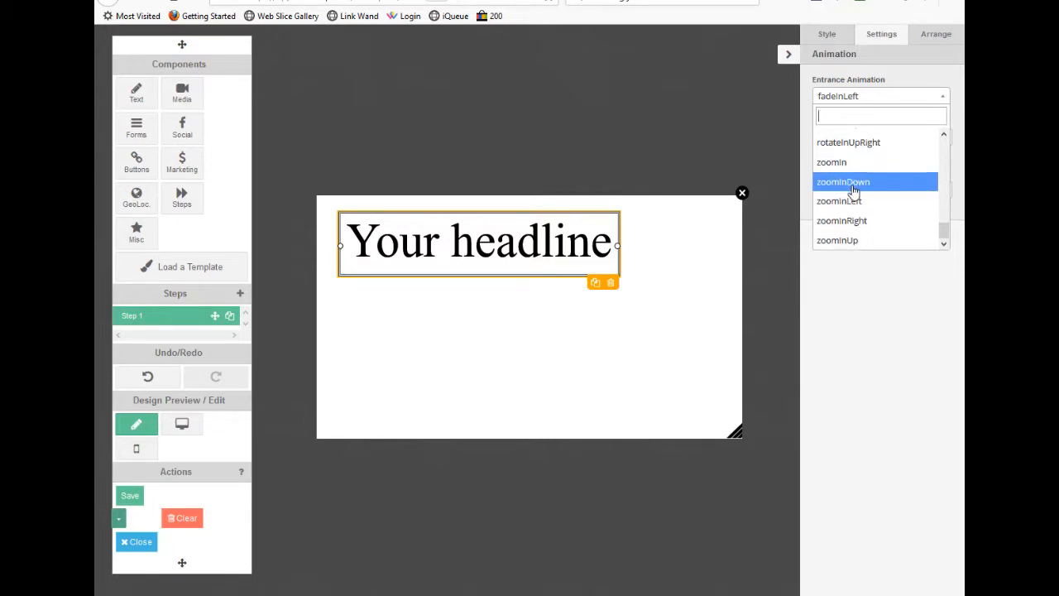
{"action": "scroll", "coordinate": [877, 185], "scroll_direction": "down", "scroll_amount": 1}
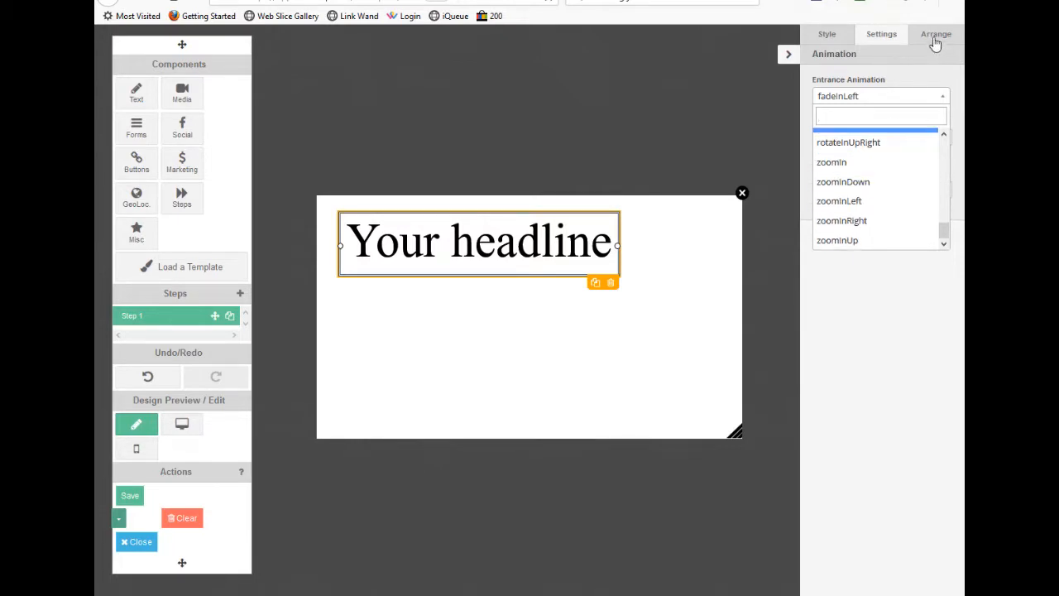
Step: Move the headline to about X 46, Y 66, and open its text editor, closing it without edits
{"action": "left_click", "coordinate": [937, 37]}
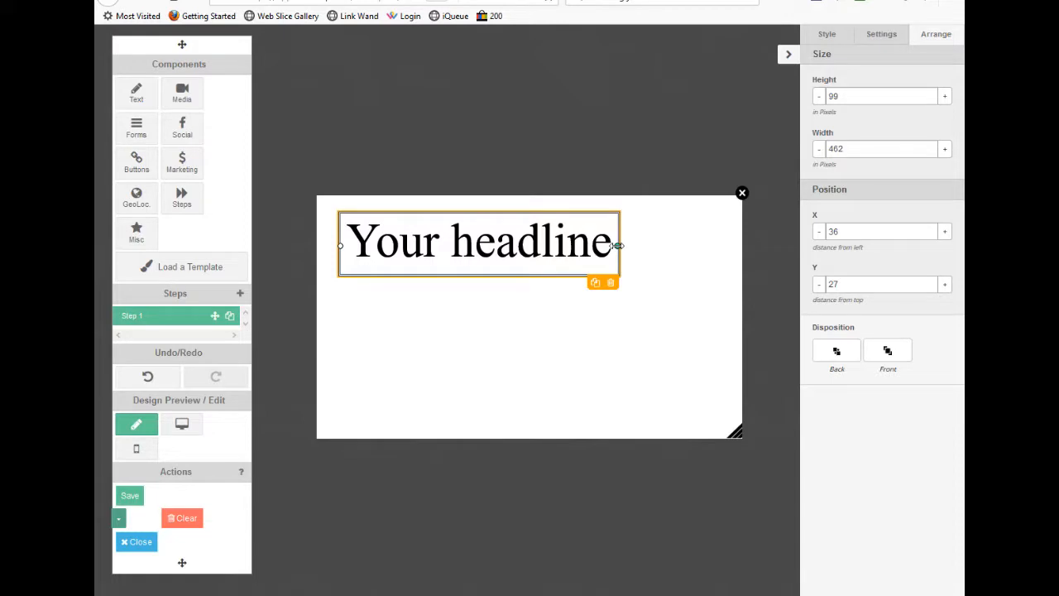
{"action": "left_click_drag", "start_coordinate": [549, 246], "coordinate": [524, 274]}
{"action": "double_click", "coordinate": [524, 274]}
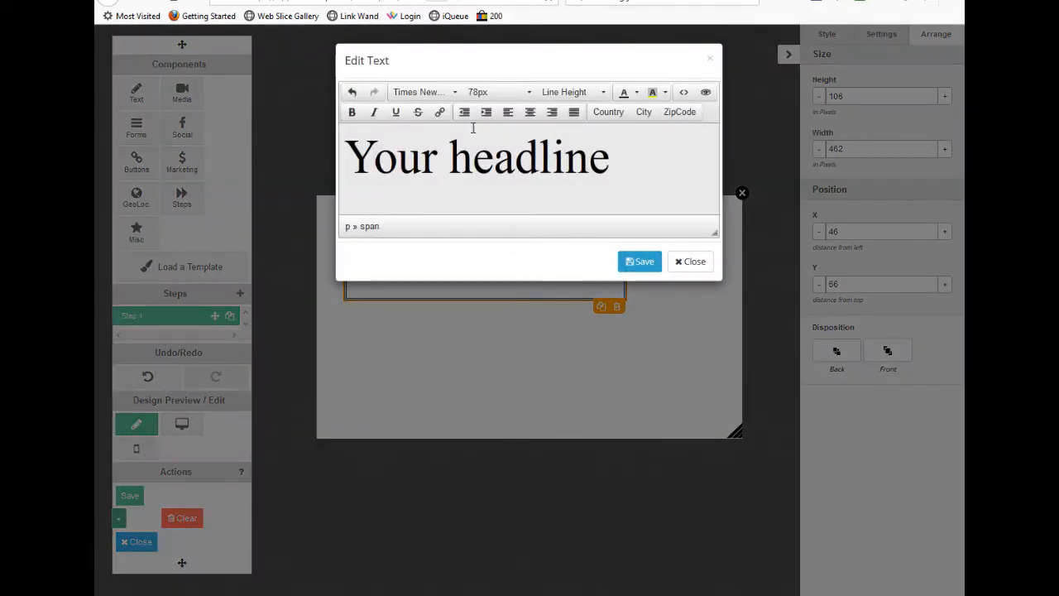
{"action": "left_click", "coordinate": [696, 262]}
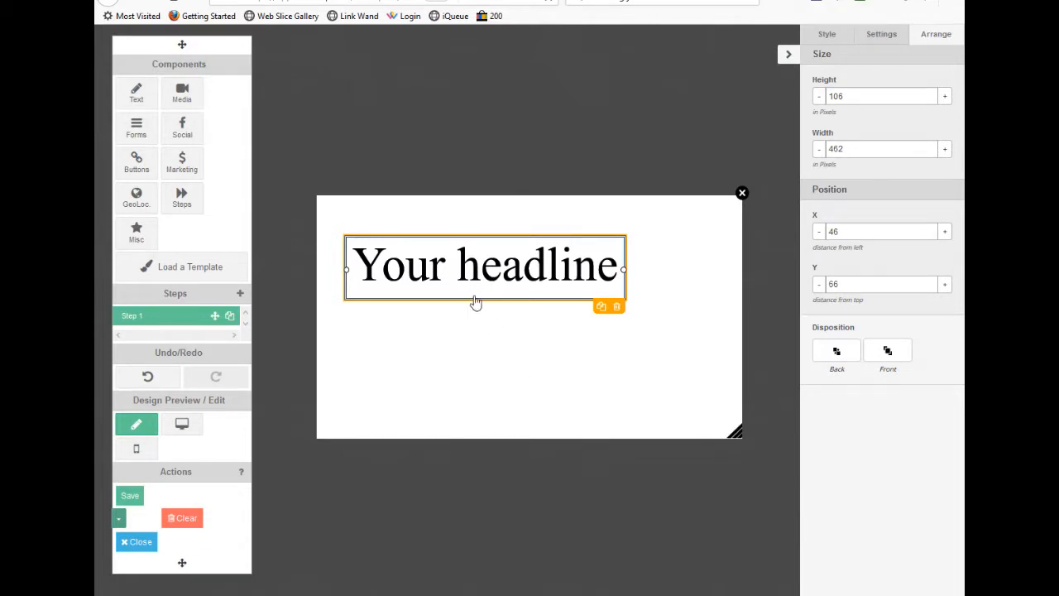
Step: Delete the headline from the popup and confirm the deletion
{"action": "left_click", "coordinate": [616, 309]}
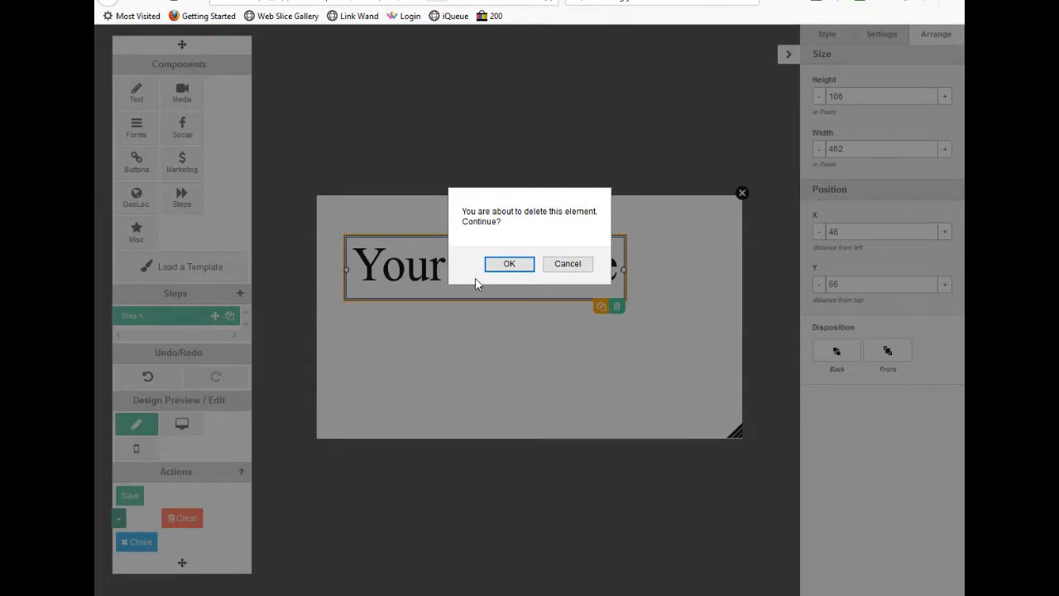
{"action": "left_click", "coordinate": [509, 264]}
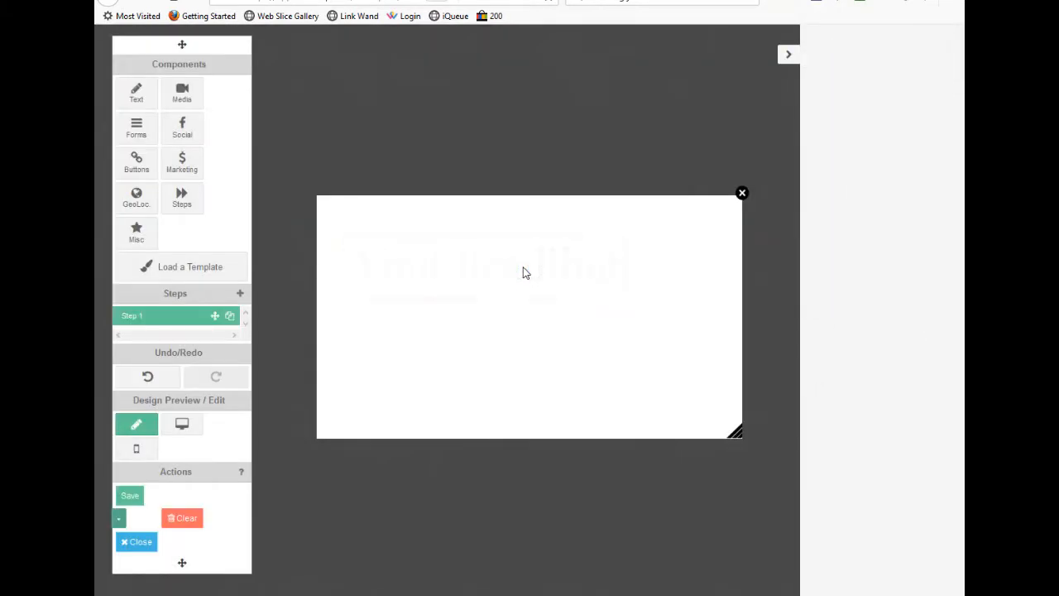
Step: Add a bullet list to the lower middle of the popup and widen it so each item fits on one line
{"action": "left_click", "coordinate": [133, 96]}
{"action": "left_click_drag", "start_coordinate": [323, 76], "coordinate": [529, 325]}
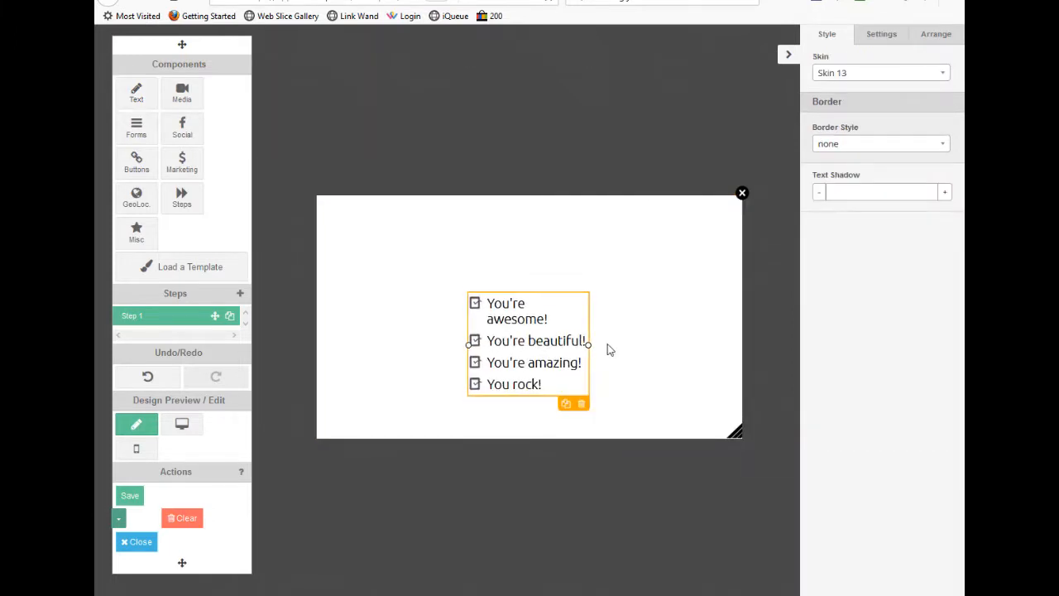
{"action": "left_click_drag", "start_coordinate": [588, 343], "coordinate": [643, 356]}
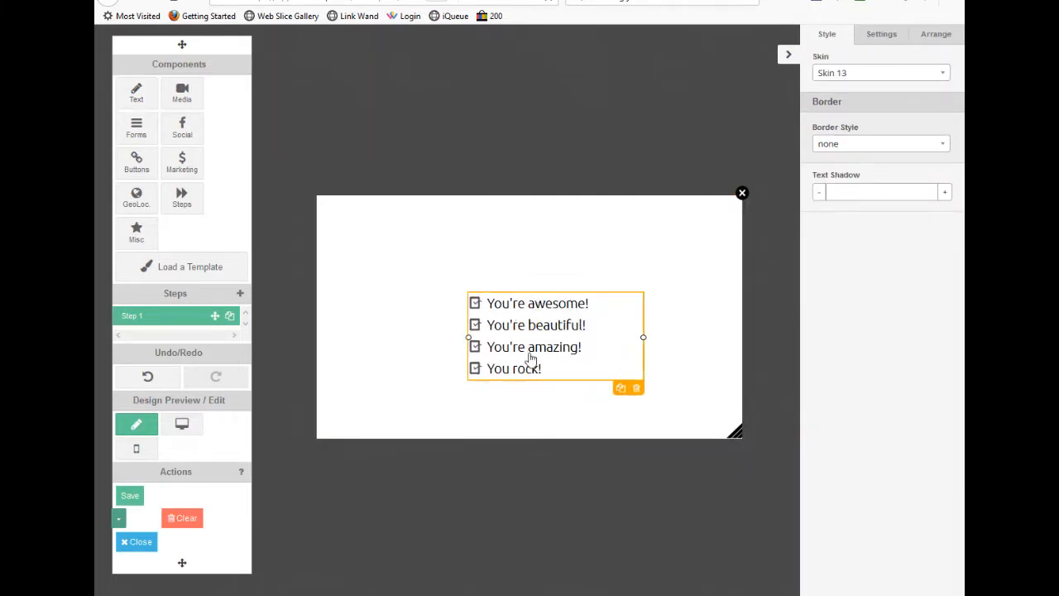
Step: Examine the bullet list's items in the text editor and close it without edits
{"action": "double_click", "coordinate": [538, 325]}
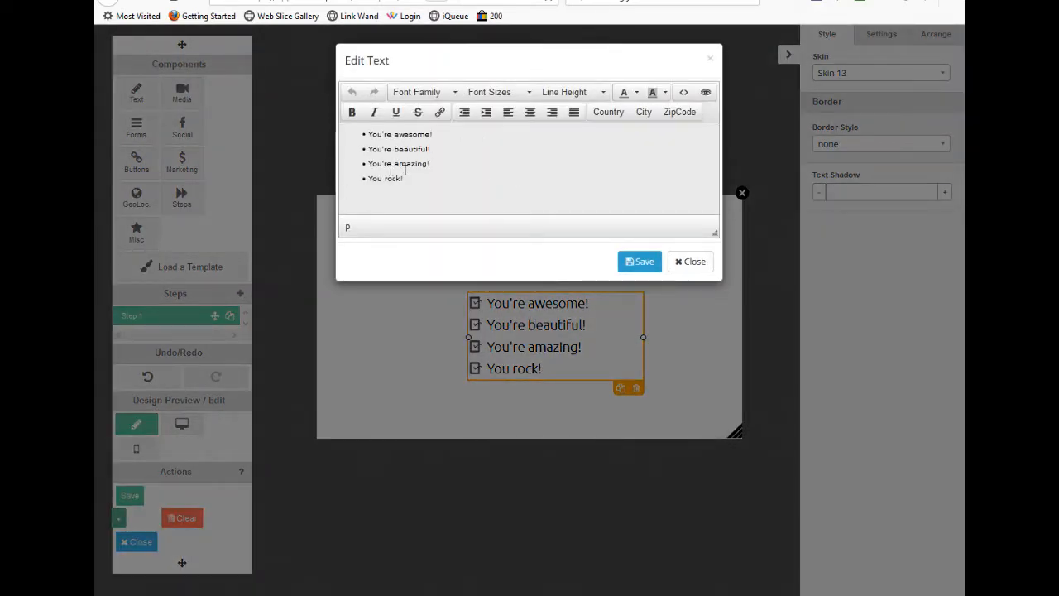
{"action": "left_click", "coordinate": [691, 262]}
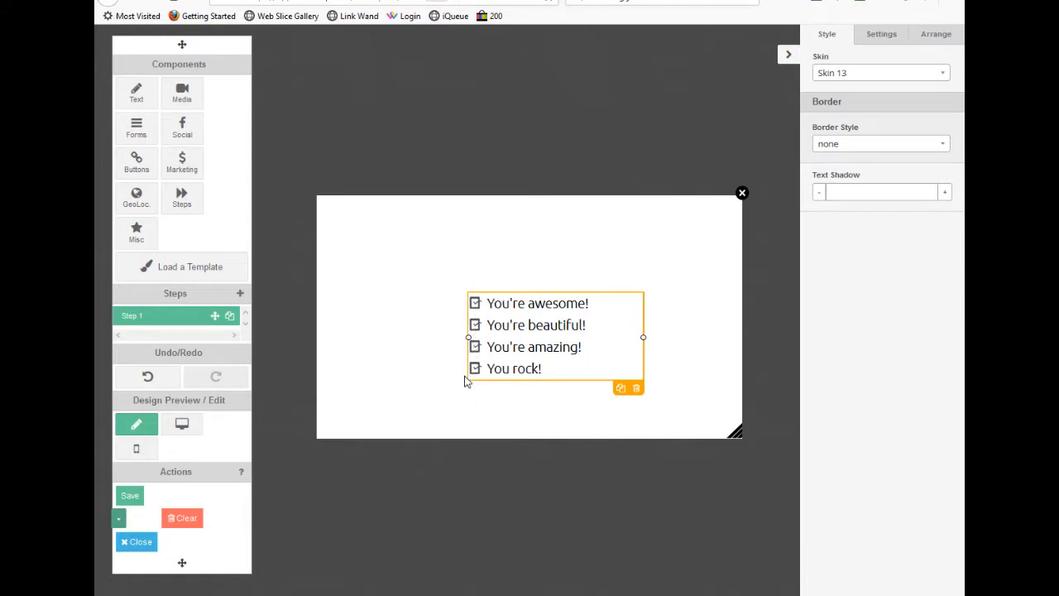
Step: Try Skin 14, Skin 15 and Skin 16 on the bullet list
{"action": "left_click", "coordinate": [875, 78]}
{"action": "left_click", "coordinate": [863, 173]}
{"action": "left_click", "coordinate": [860, 80]}
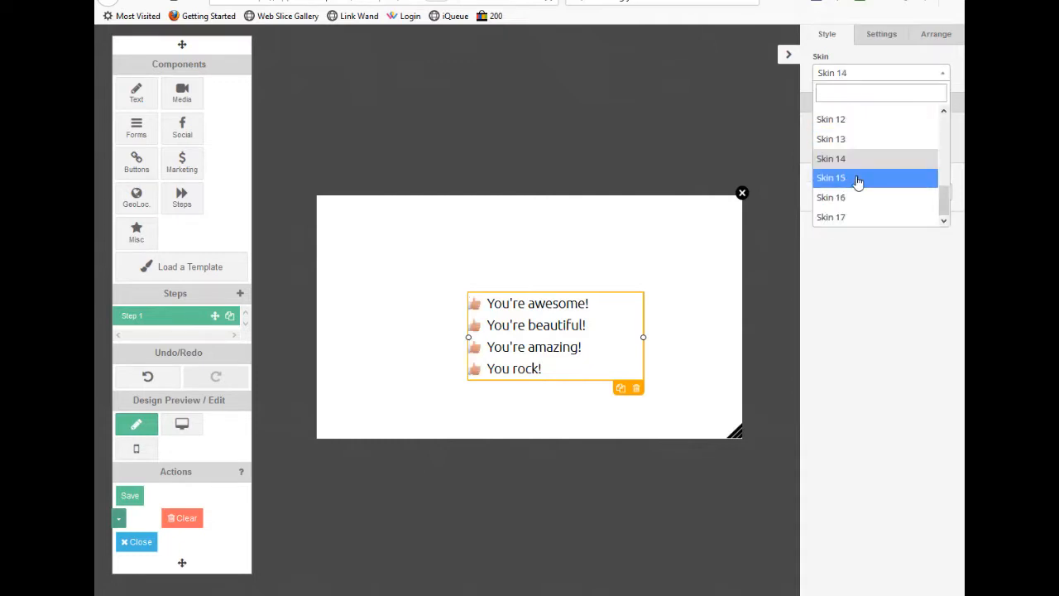
{"action": "left_click", "coordinate": [858, 180]}
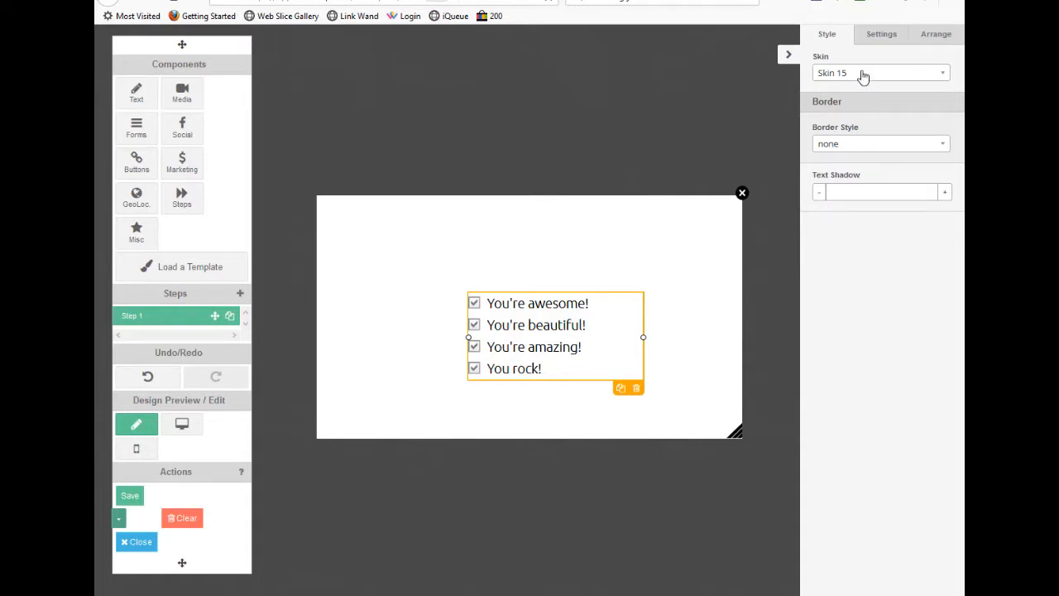
{"action": "left_click", "coordinate": [863, 76]}
{"action": "left_click", "coordinate": [856, 195]}
Step: Try Skin 1 on the bullet list and change it to Skin 2
{"action": "left_click", "coordinate": [870, 77]}
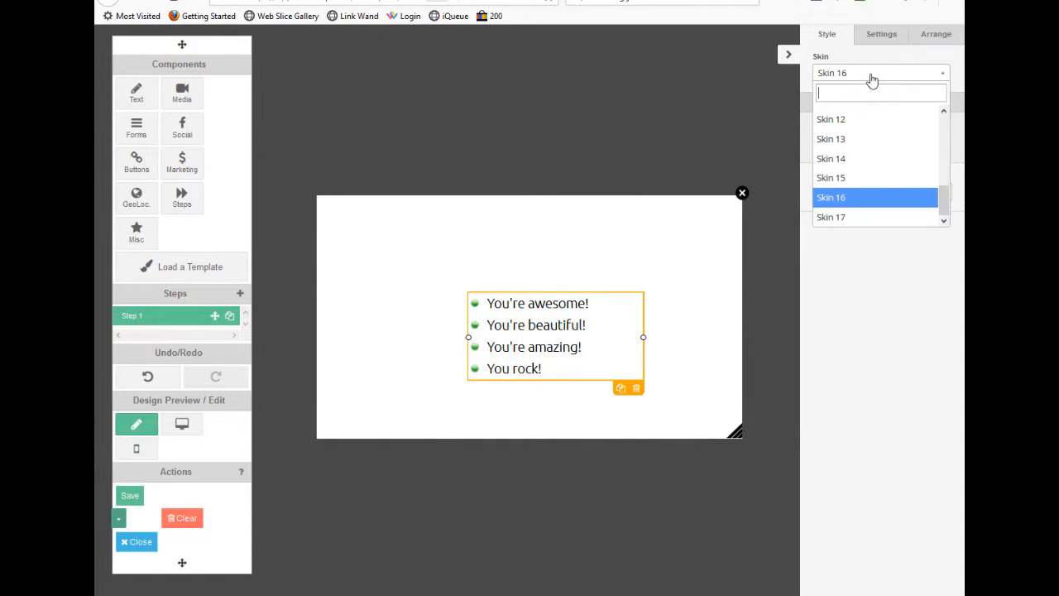
{"action": "scroll", "coordinate": [861, 145], "scroll_direction": "up", "scroll_amount": 5}
{"action": "left_click", "coordinate": [861, 135]}
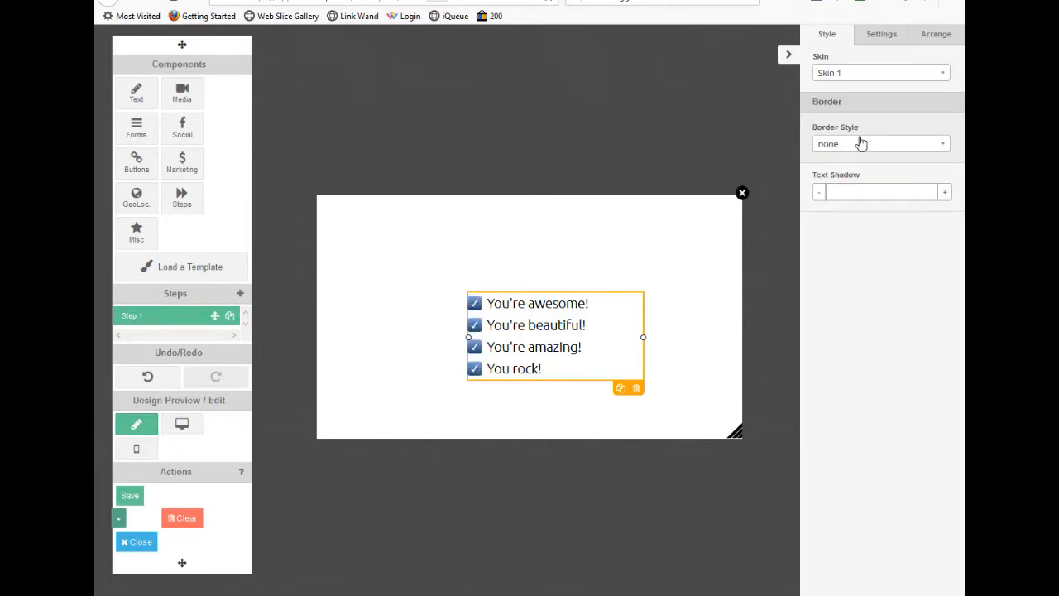
{"action": "left_click", "coordinate": [871, 74]}
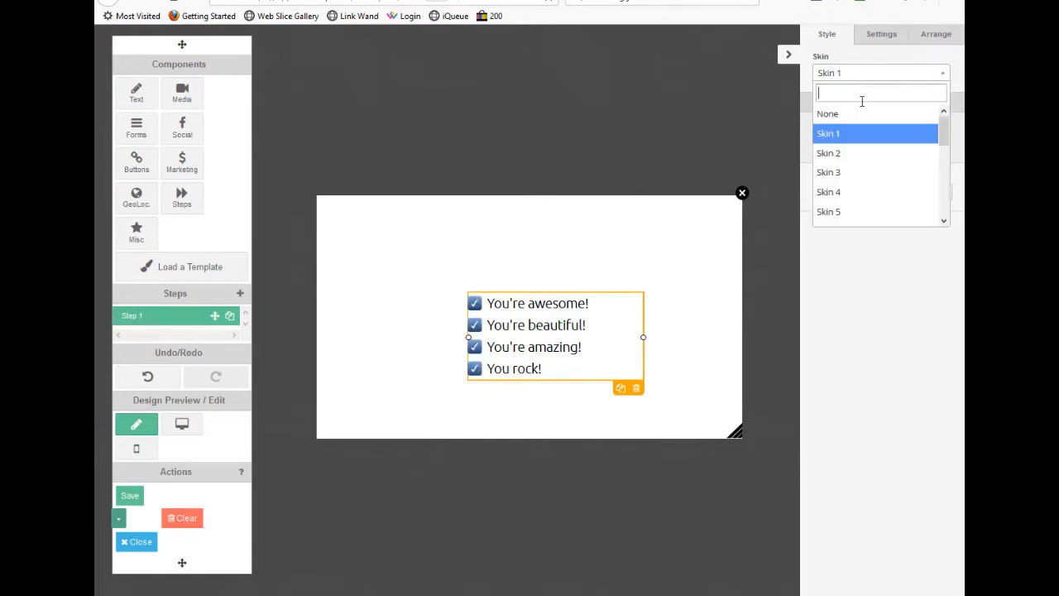
{"action": "left_click", "coordinate": [857, 155]}
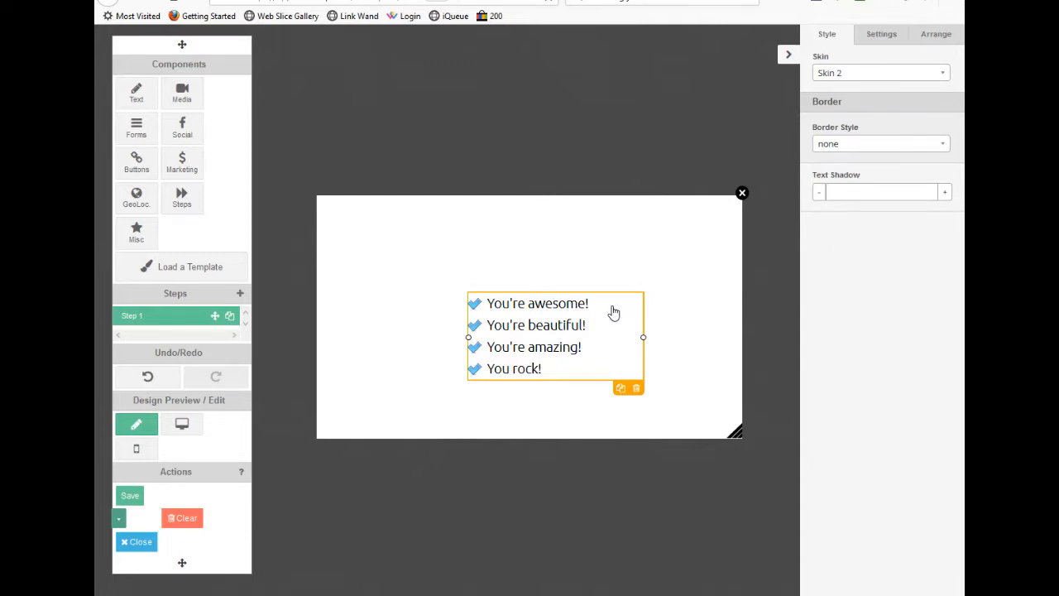
Step: Try the flash entrance animation on the bullet list and change it to pulse
{"action": "left_click", "coordinate": [881, 37]}
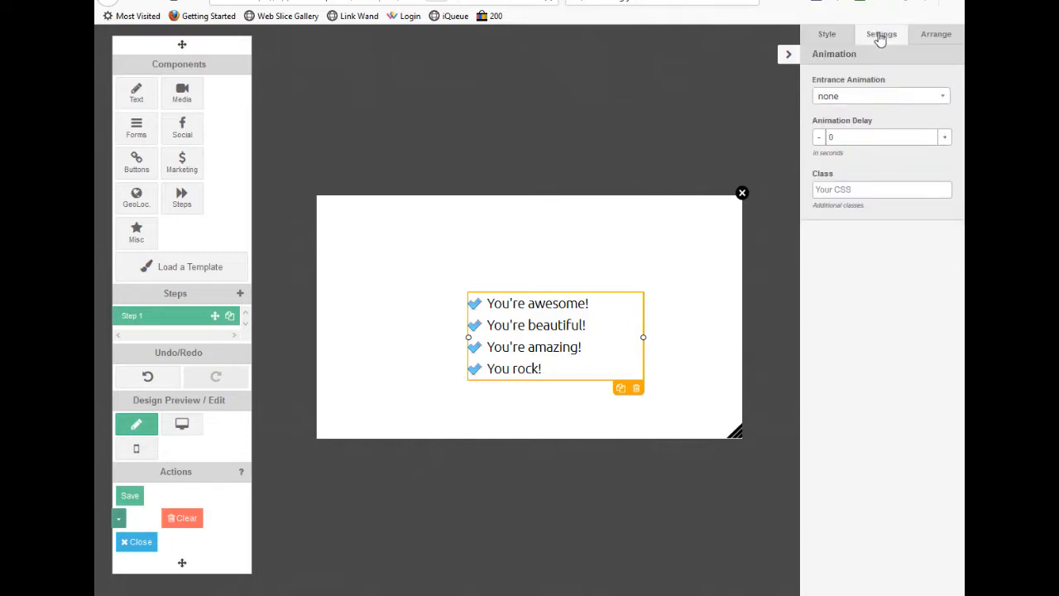
{"action": "left_click", "coordinate": [851, 98]}
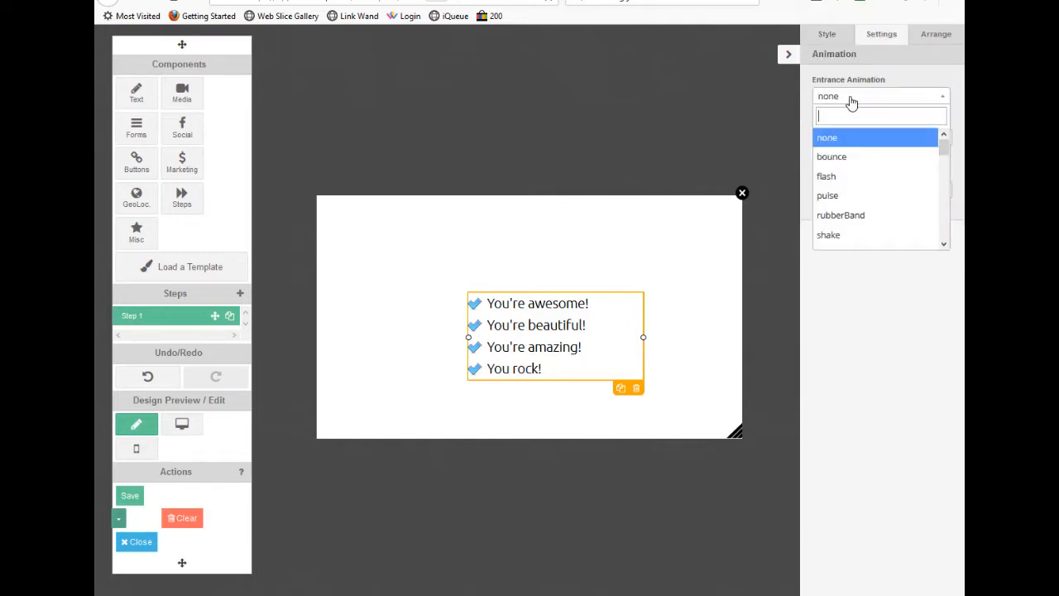
{"action": "left_click", "coordinate": [847, 176]}
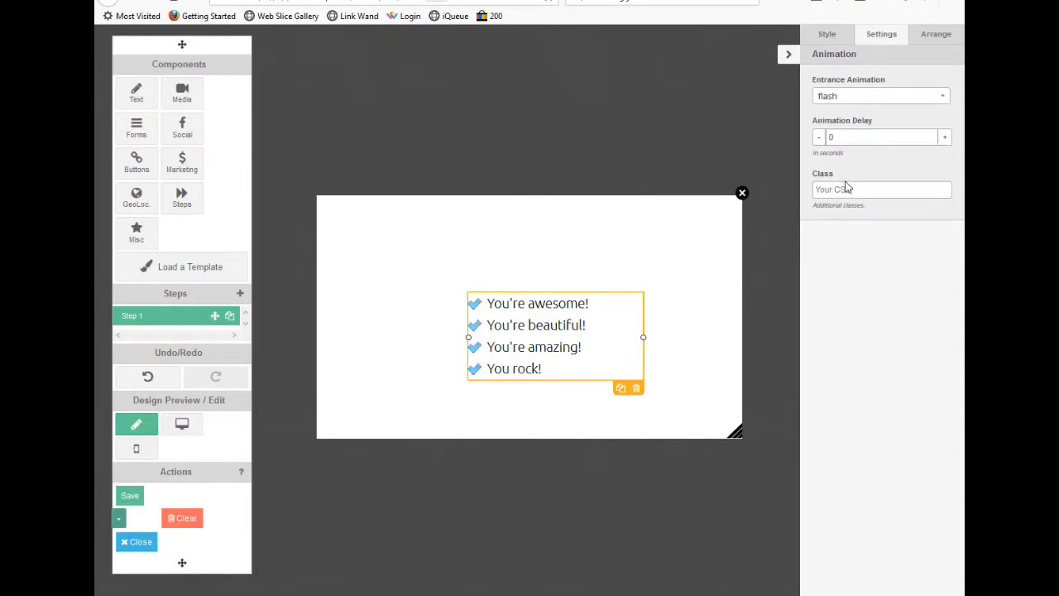
{"action": "left_click", "coordinate": [875, 100]}
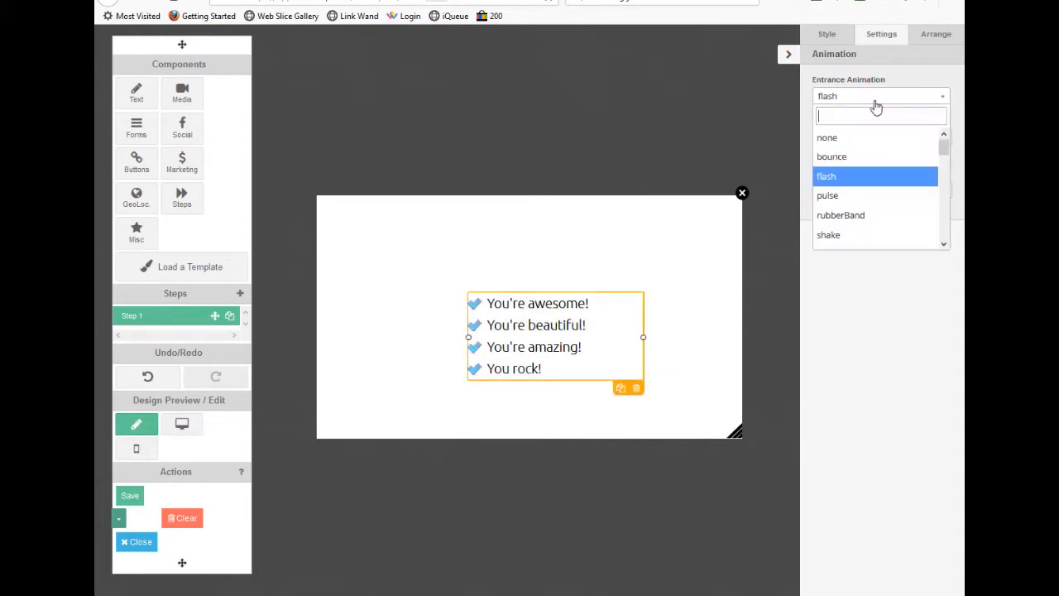
{"action": "left_click", "coordinate": [856, 204]}
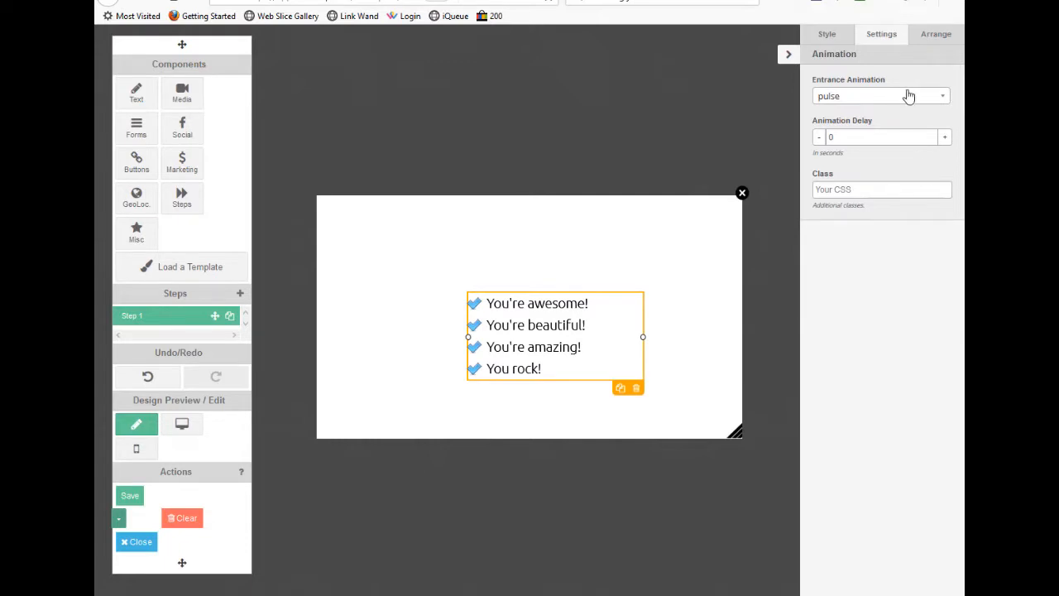
Step: Review the bullet list's size and position settings, and delete the list from the popup
{"action": "left_click", "coordinate": [933, 36]}
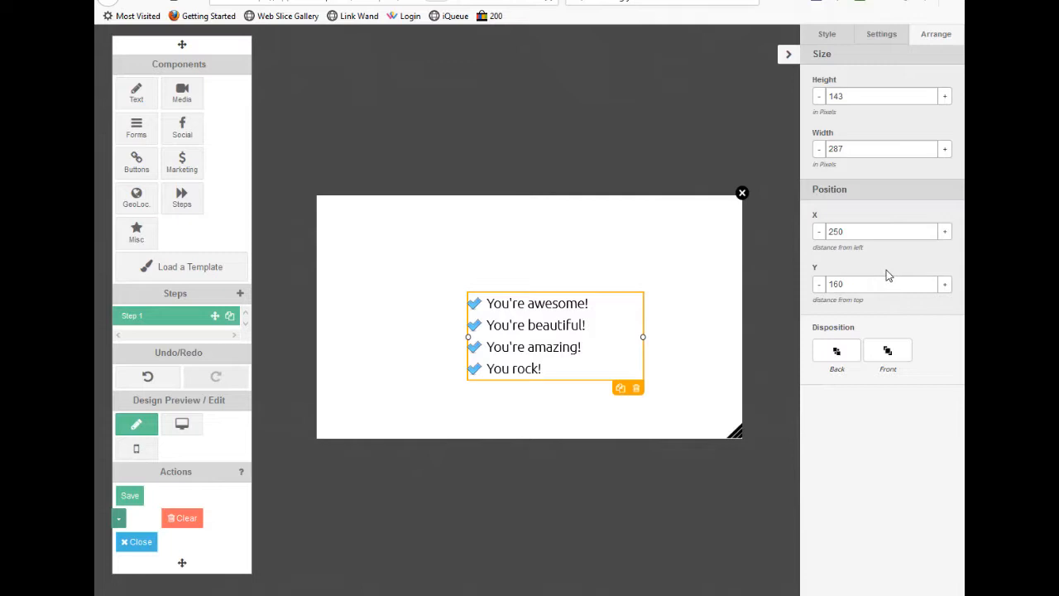
{"action": "left_click", "coordinate": [637, 389]}
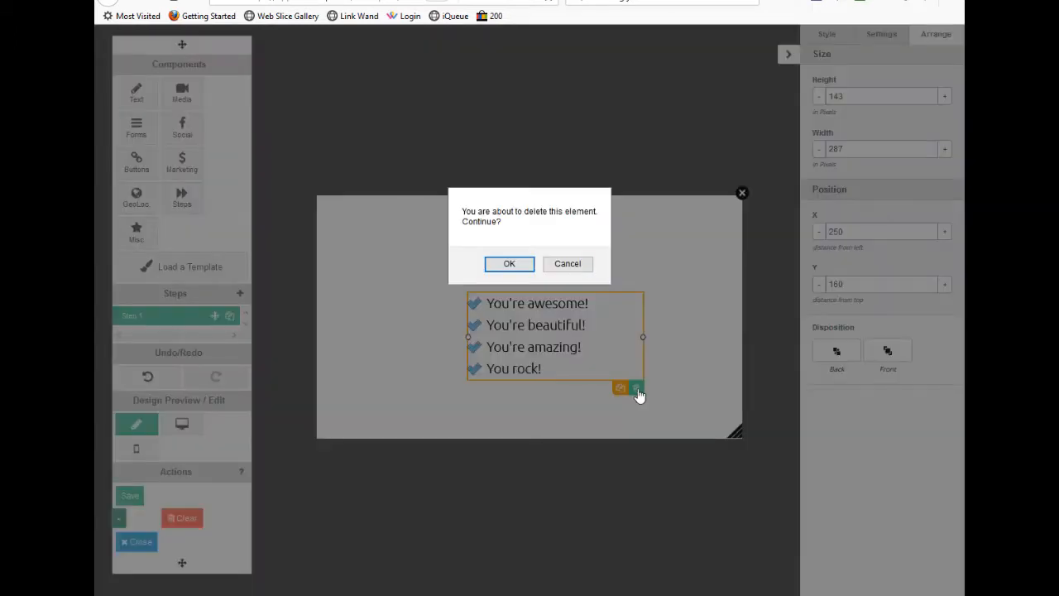
{"action": "left_click", "coordinate": [506, 263]}
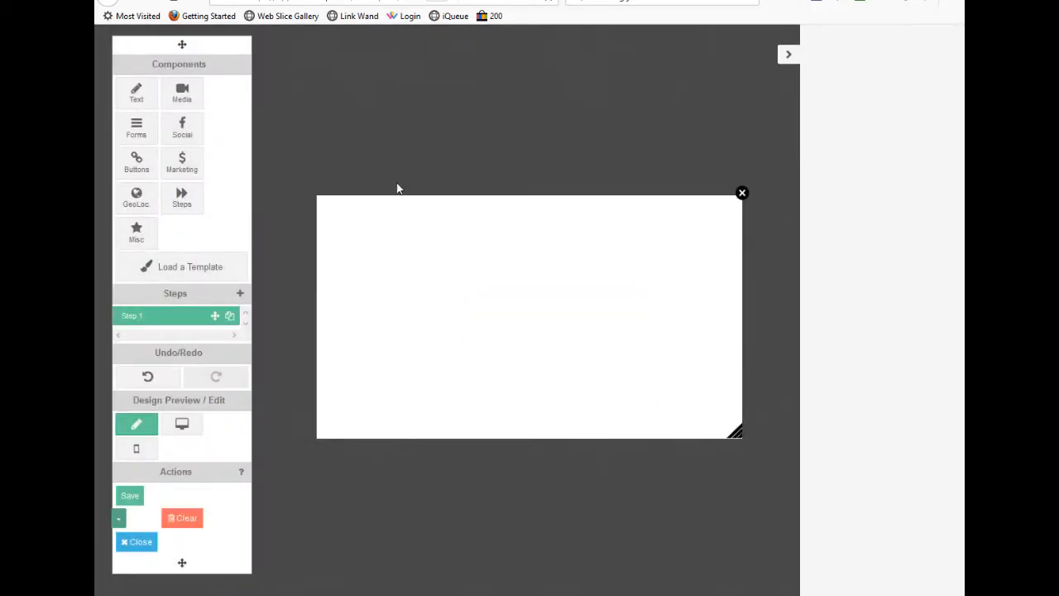
Step: Add a paragraph text component to the middle of the popup
{"action": "left_click", "coordinate": [466, 251]}
{"action": "left_click", "coordinate": [135, 91]}
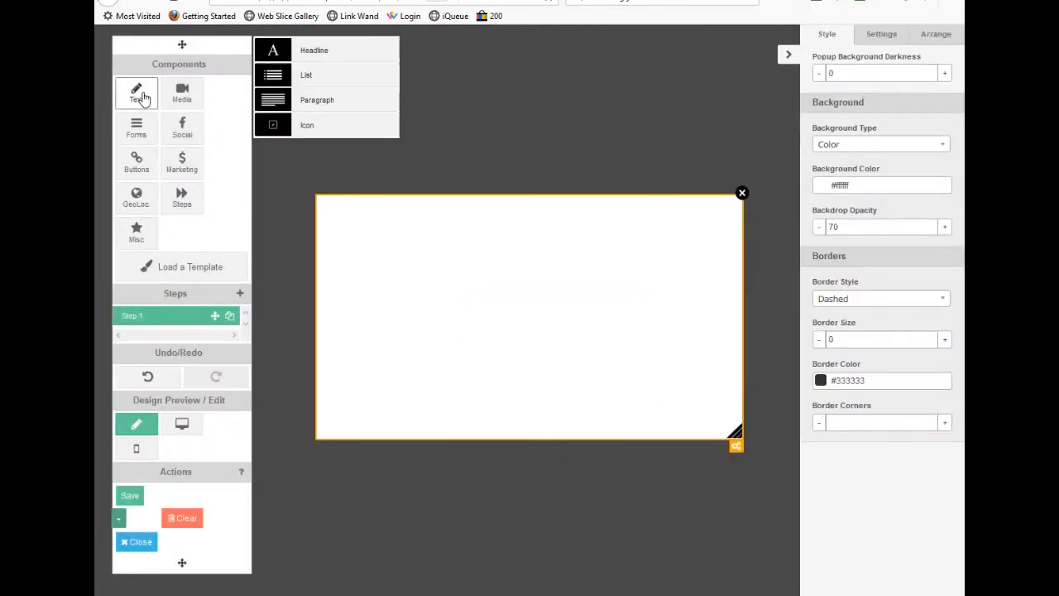
{"action": "left_click_drag", "start_coordinate": [319, 103], "coordinate": [460, 311]}
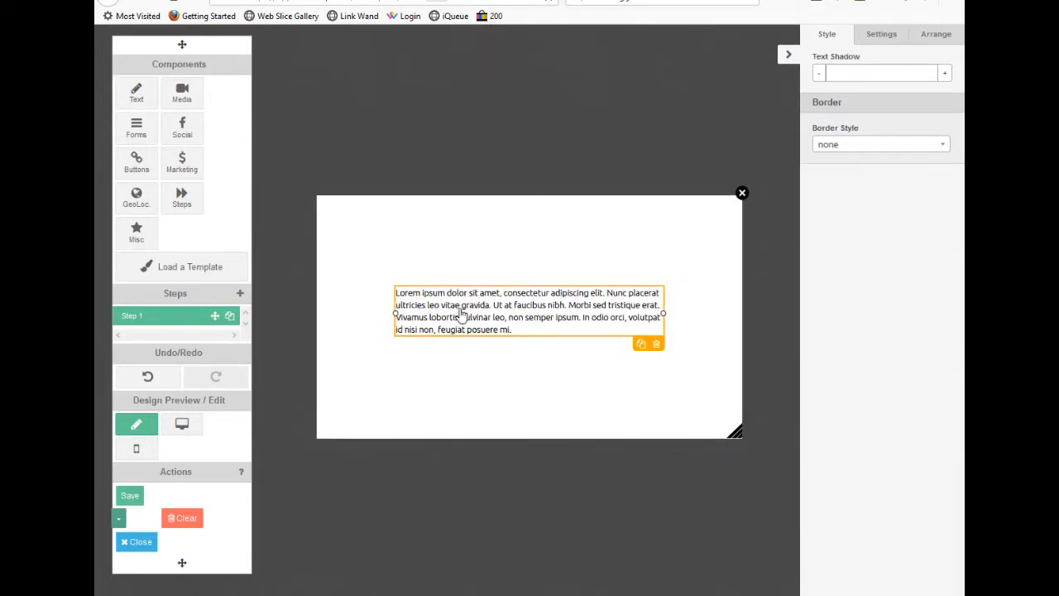
Step: Examine the paragraph's text in the text editor and close it without edits
{"action": "double_click", "coordinate": [528, 302]}
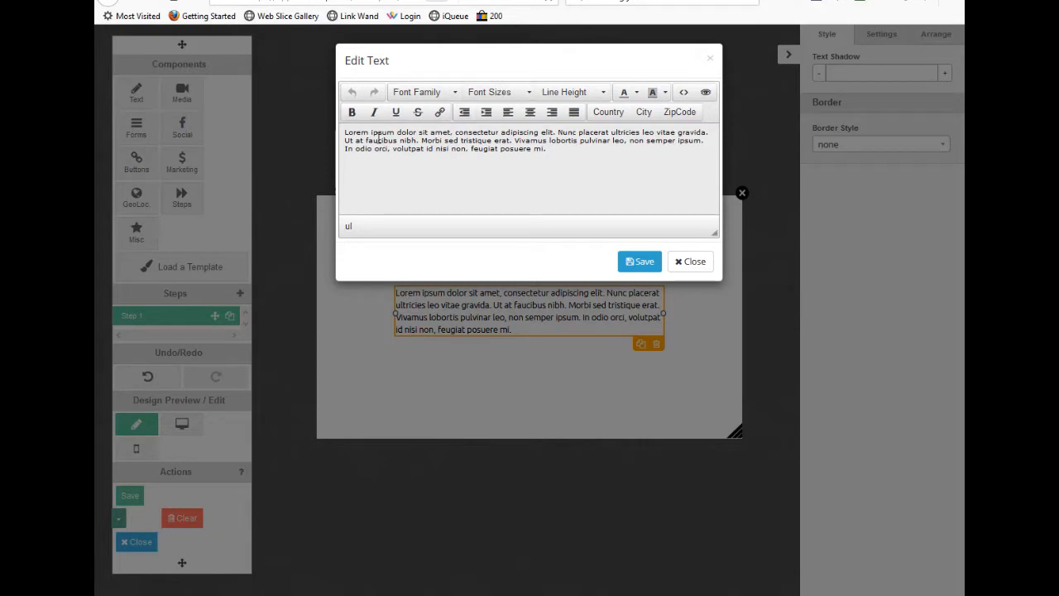
{"action": "left_click", "coordinate": [693, 263]}
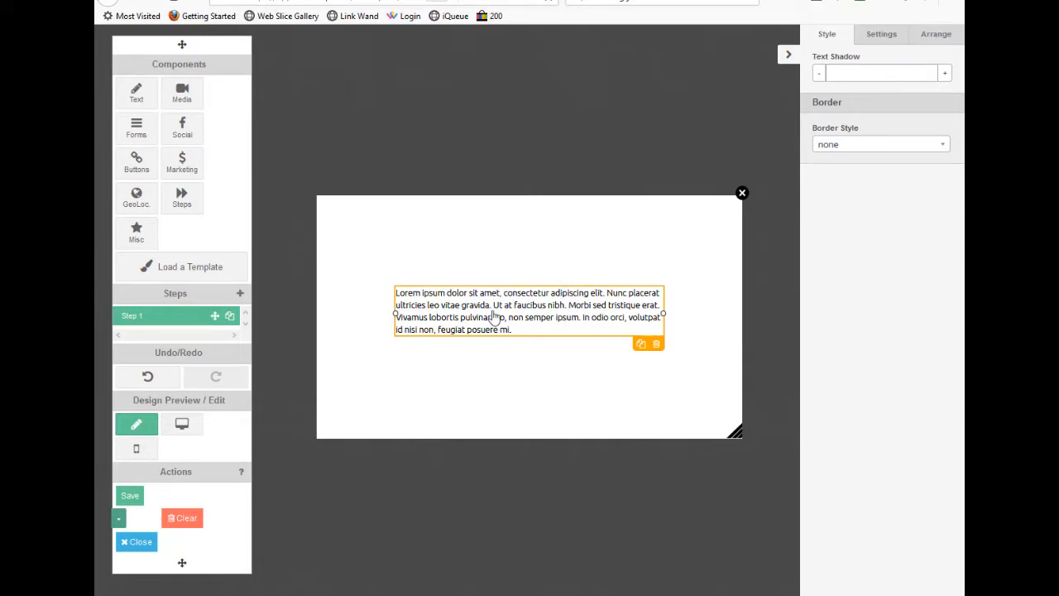
{"action": "key", "text": "ctrl+Tab"}
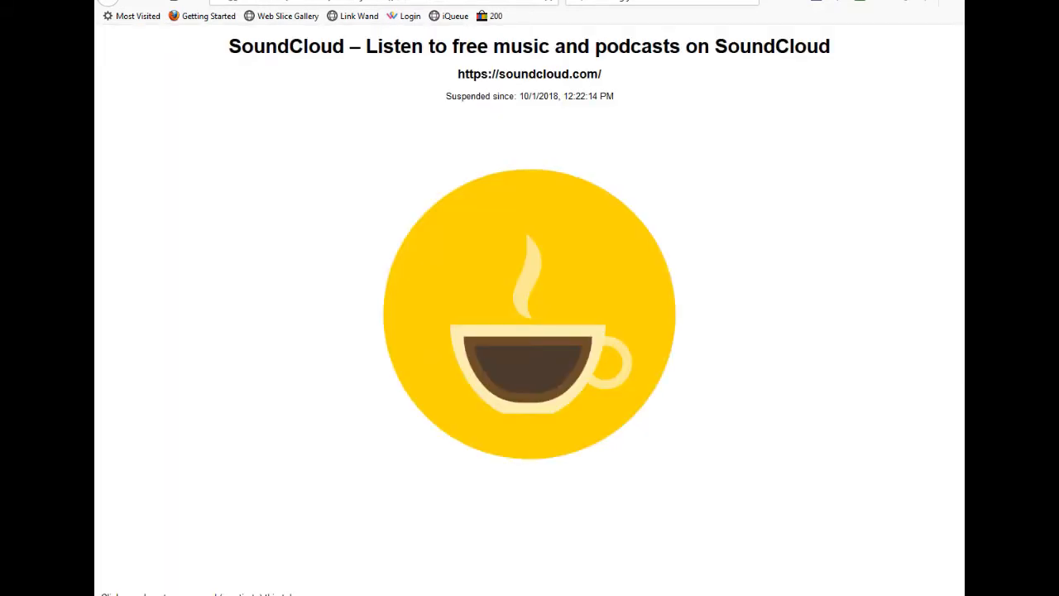
{"action": "key", "text": "ctrl+shift+Tab"}
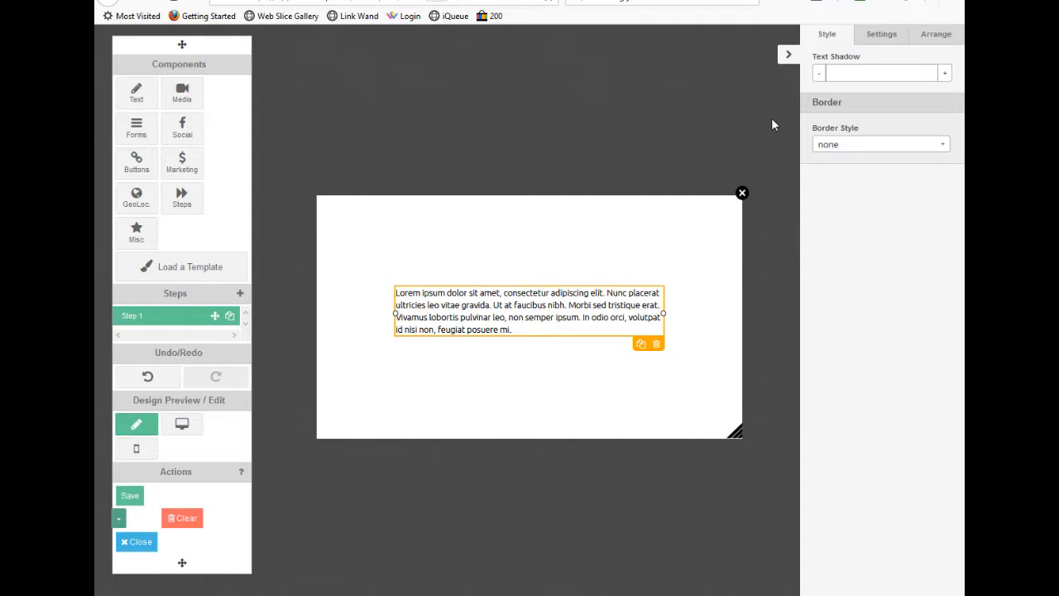
Step: Review the paragraph's animation, size and position settings, and delete the paragraph
{"action": "left_click", "coordinate": [882, 36]}
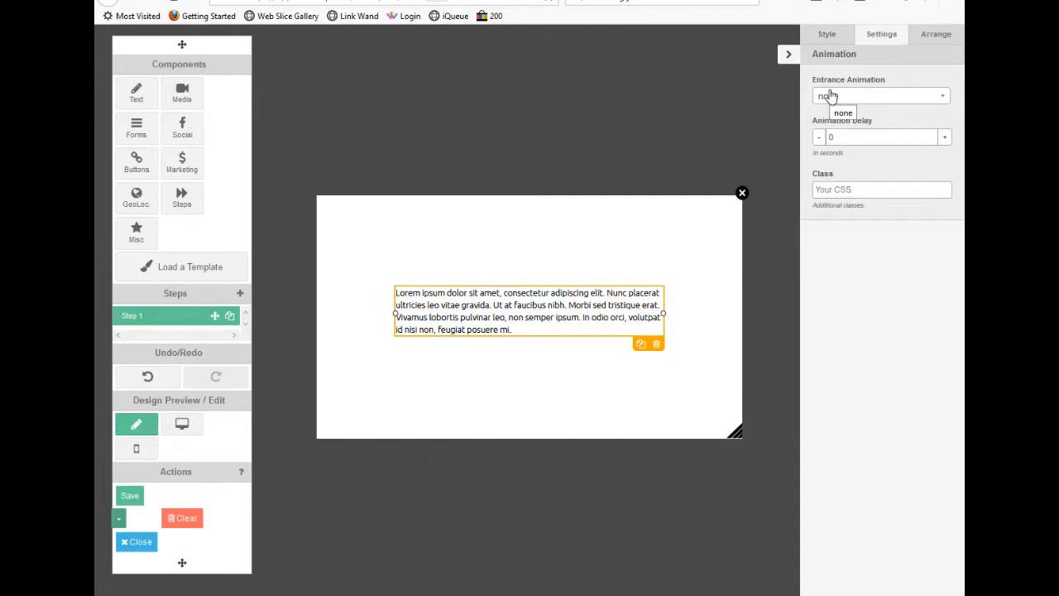
{"action": "left_click", "coordinate": [943, 37]}
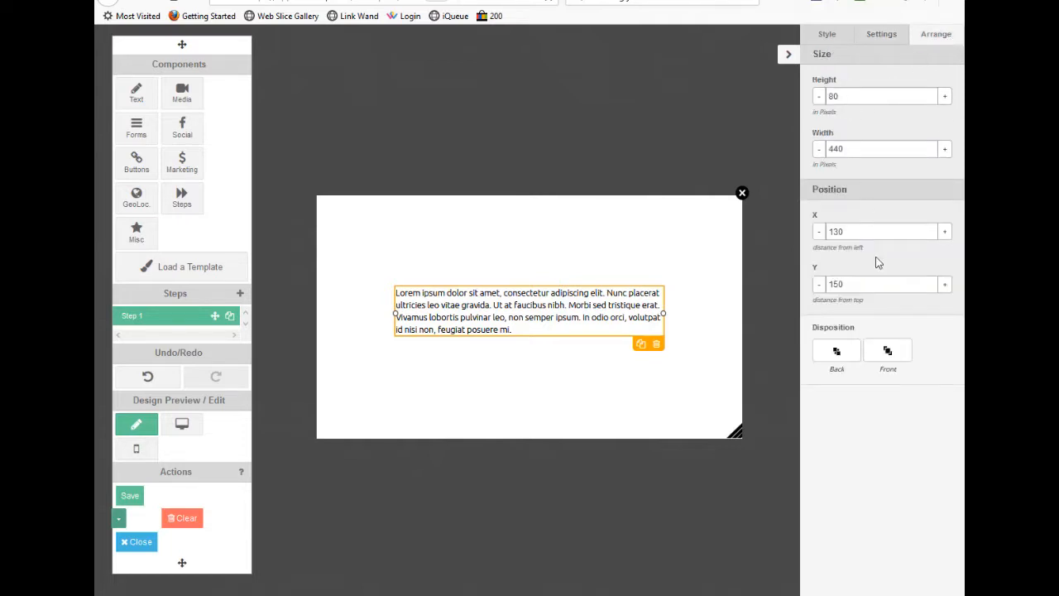
{"action": "left_click", "coordinate": [657, 344]}
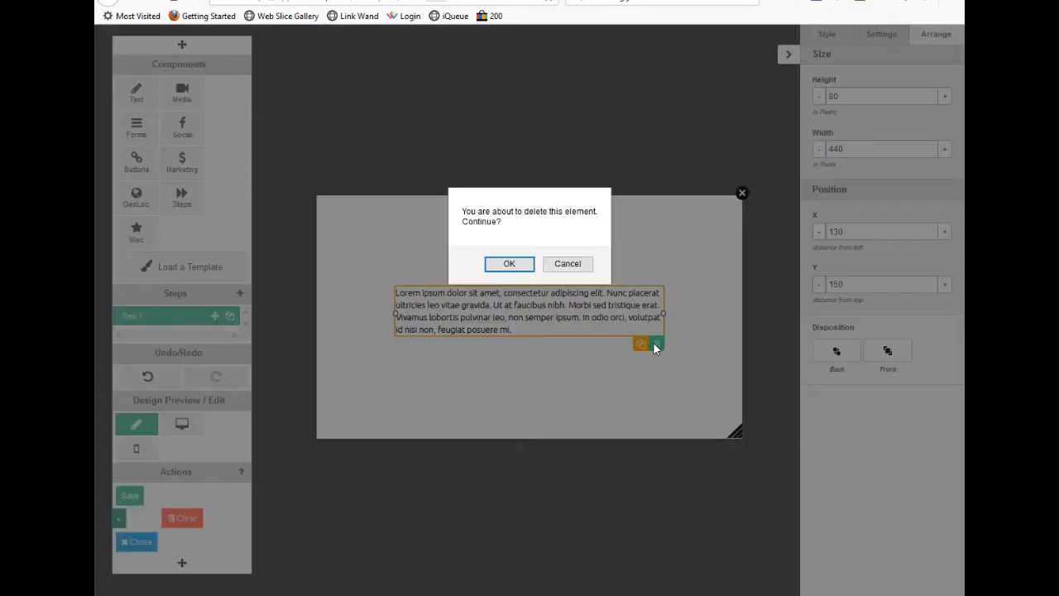
{"action": "left_click", "coordinate": [508, 265]}
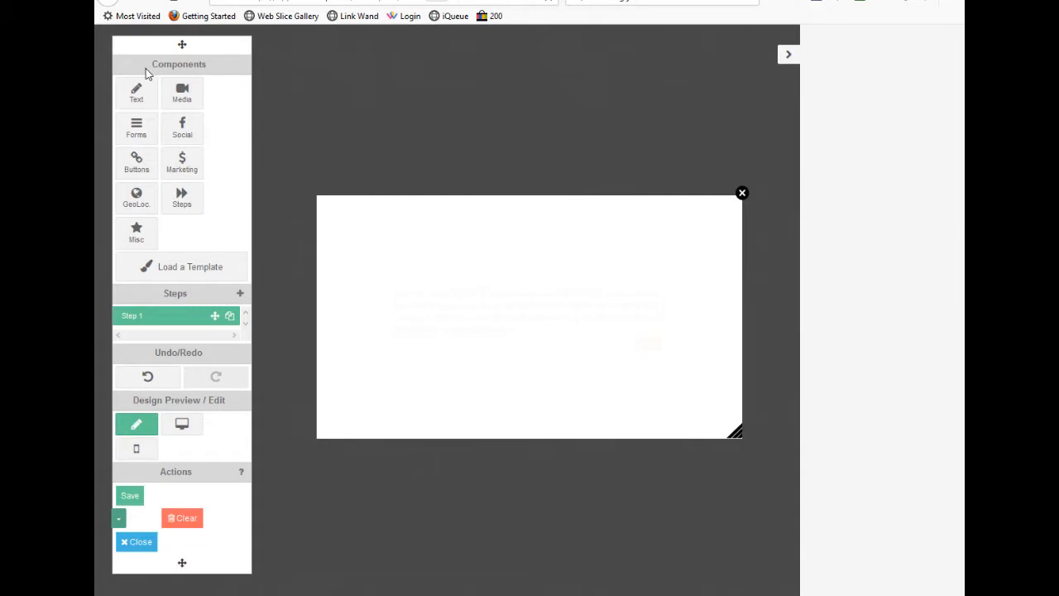
Step: Add an icon component near the popup's centre and change its symbol to the outlined thumbs-down, fa-thumbs-o-down
{"action": "left_click", "coordinate": [137, 98]}
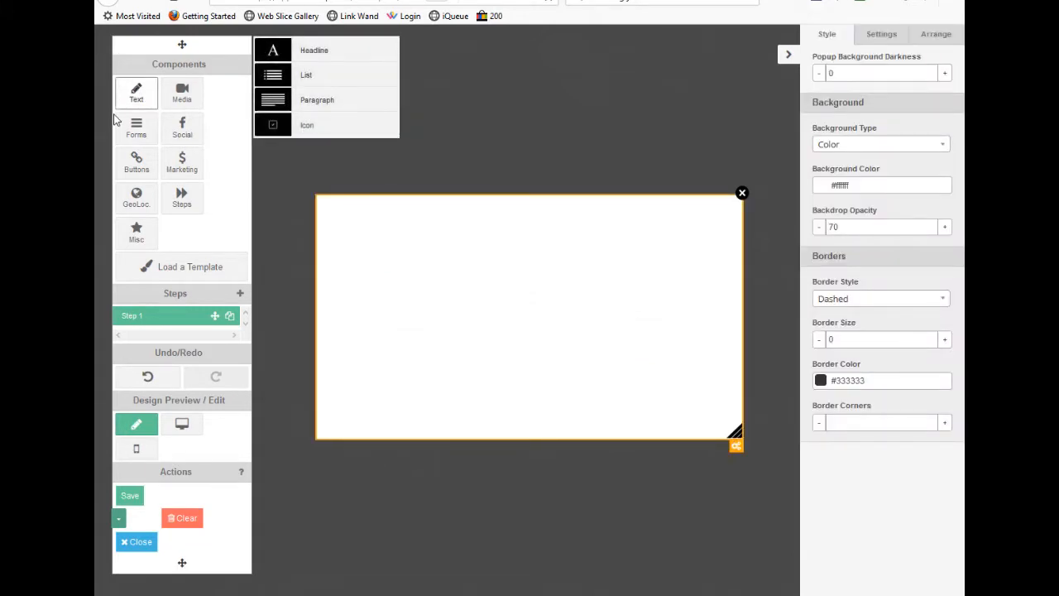
{"action": "left_click_drag", "start_coordinate": [316, 123], "coordinate": [561, 291]}
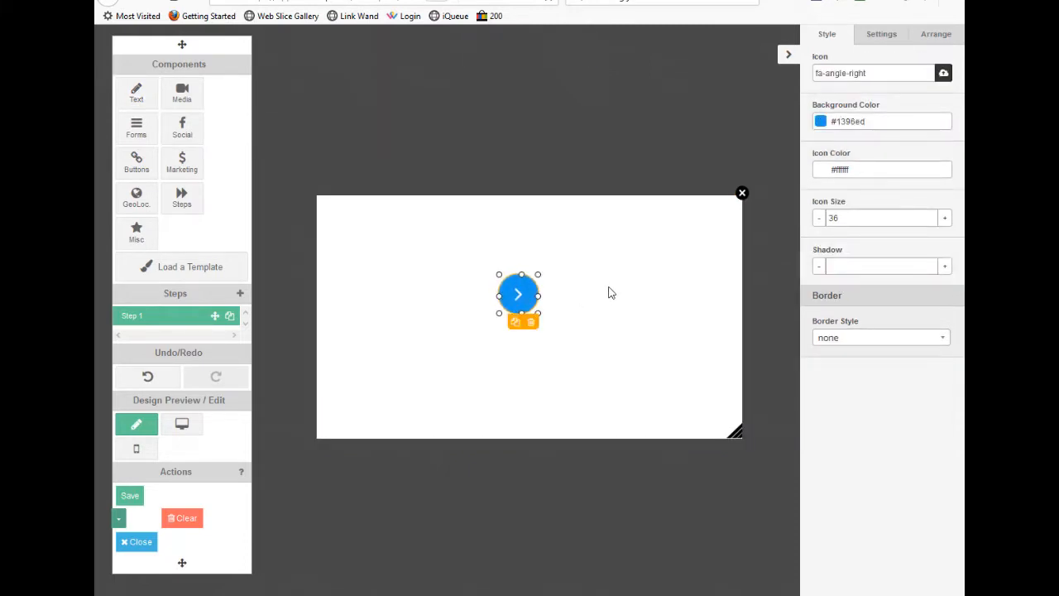
{"action": "double_click", "coordinate": [515, 291]}
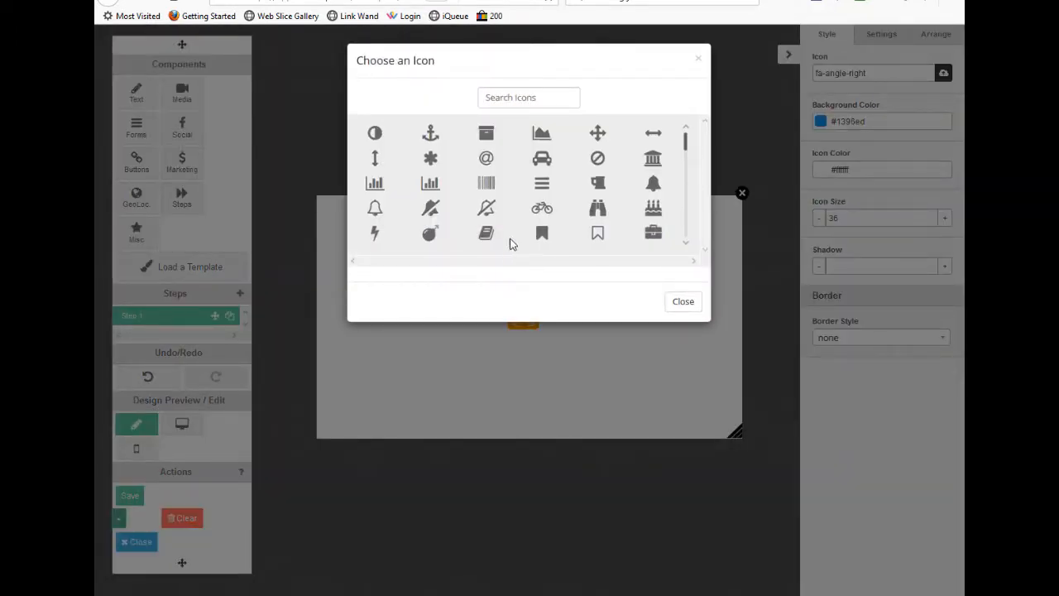
{"action": "scroll", "coordinate": [579, 167], "scroll_direction": "down", "scroll_amount": 15}
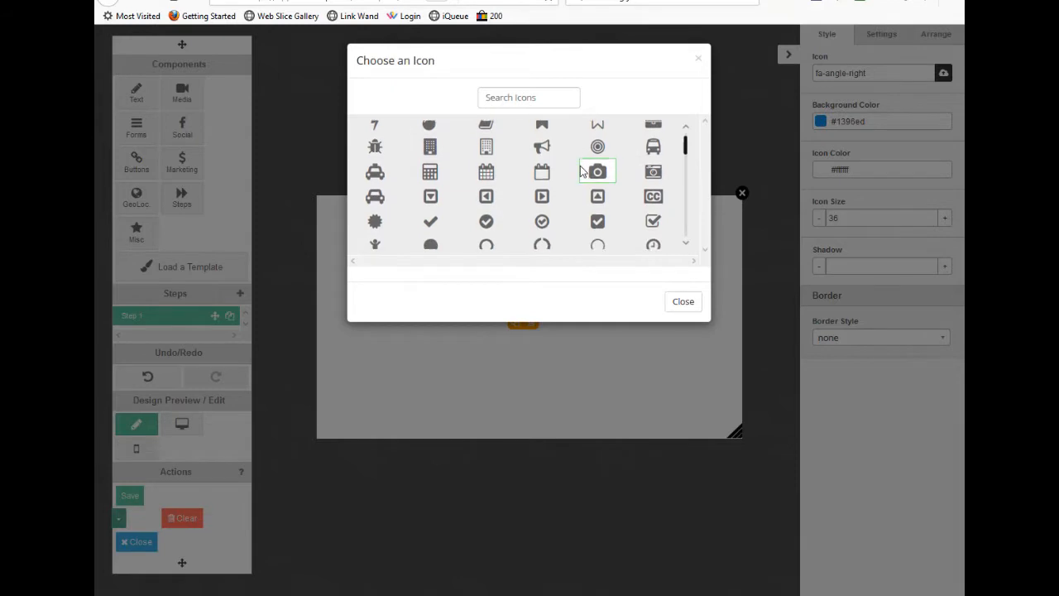
{"action": "scroll", "coordinate": [583, 177], "scroll_direction": "down", "scroll_amount": 7}
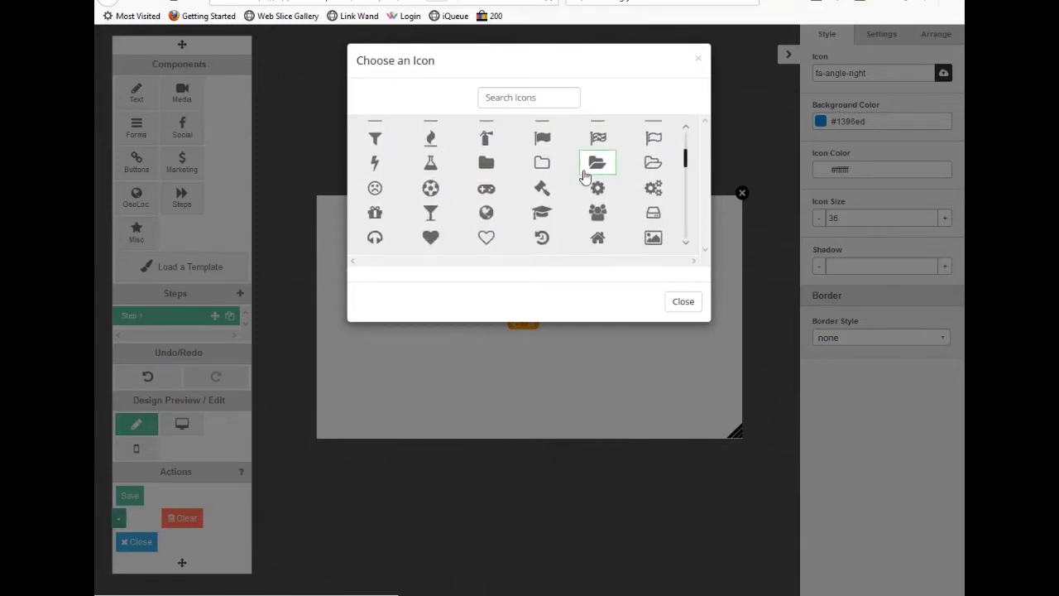
{"action": "scroll", "coordinate": [584, 176], "scroll_direction": "down", "scroll_amount": 15}
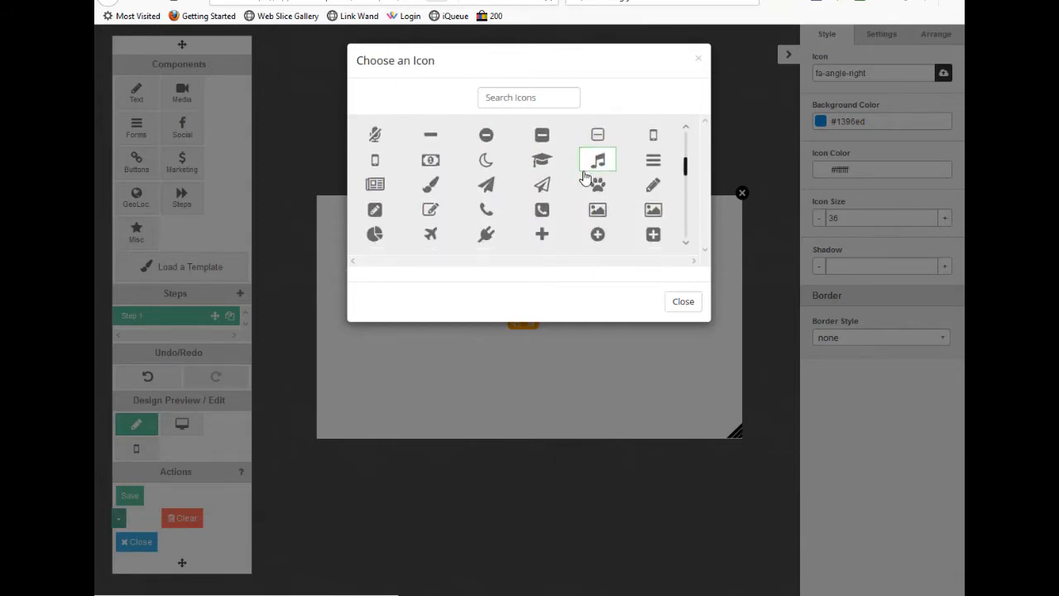
{"action": "scroll", "coordinate": [584, 176], "scroll_direction": "down", "scroll_amount": 15}
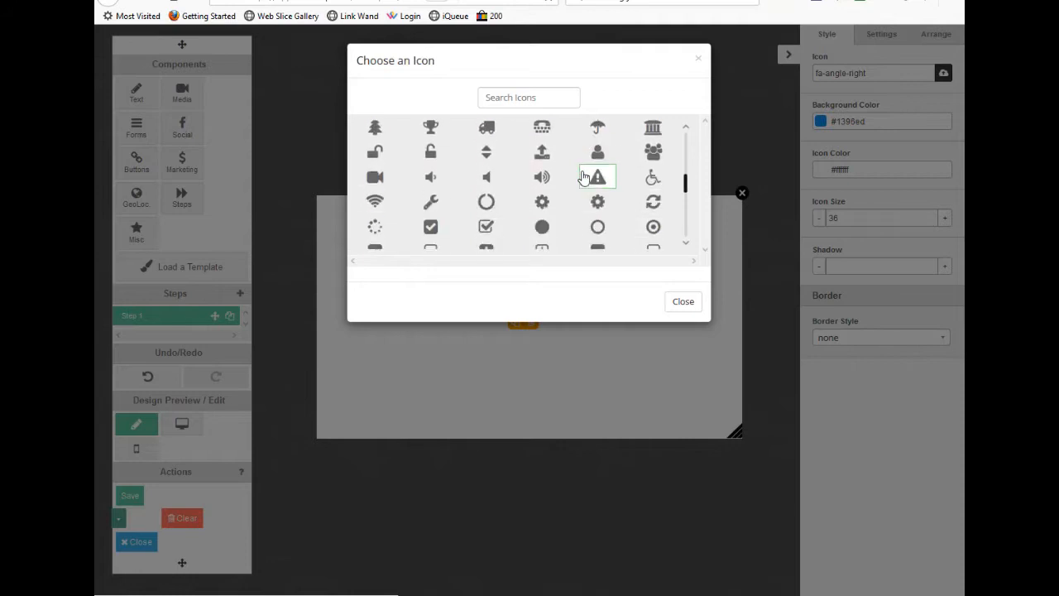
{"action": "scroll", "coordinate": [583, 178], "scroll_direction": "down", "scroll_amount": 15}
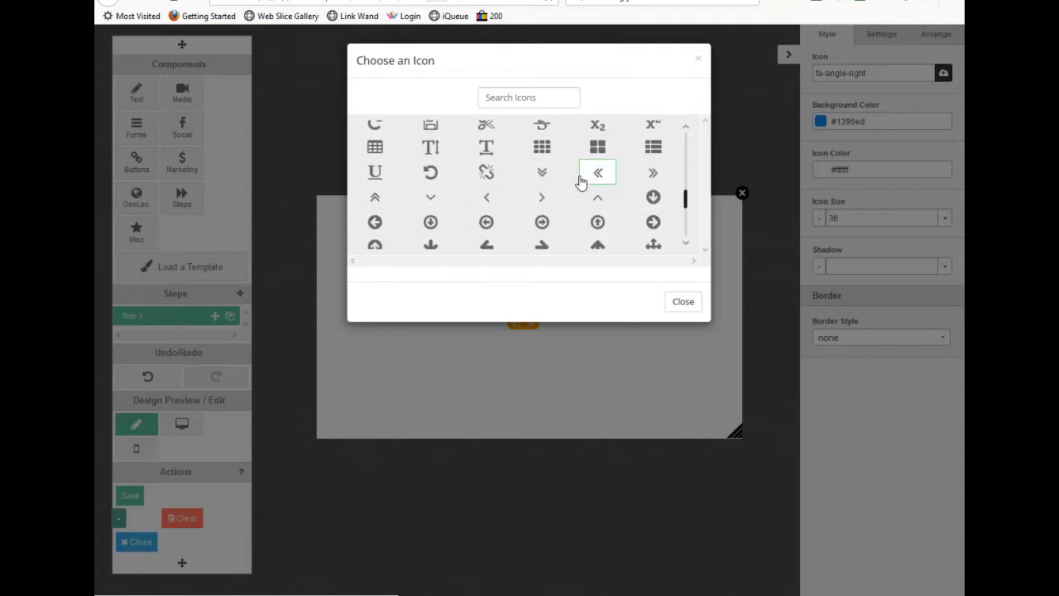
{"action": "scroll", "coordinate": [578, 187], "scroll_direction": "down", "scroll_amount": 5}
{"action": "scroll", "coordinate": [572, 189], "scroll_direction": "up", "scroll_amount": 3}
{"action": "scroll", "coordinate": [575, 198], "scroll_direction": "up", "scroll_amount": 10}
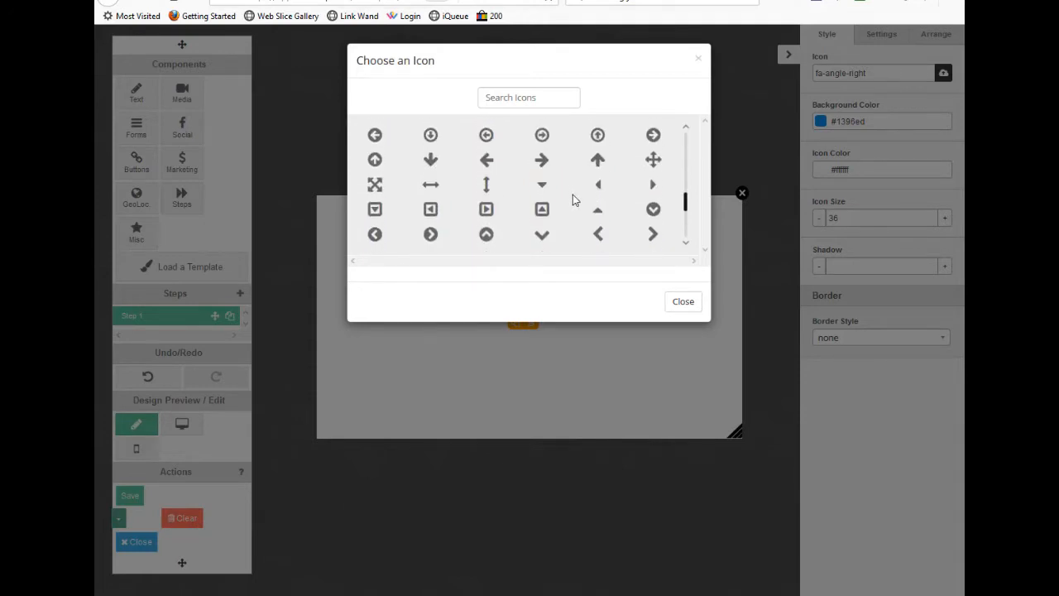
{"action": "scroll", "coordinate": [581, 213], "scroll_direction": "up", "scroll_amount": 10}
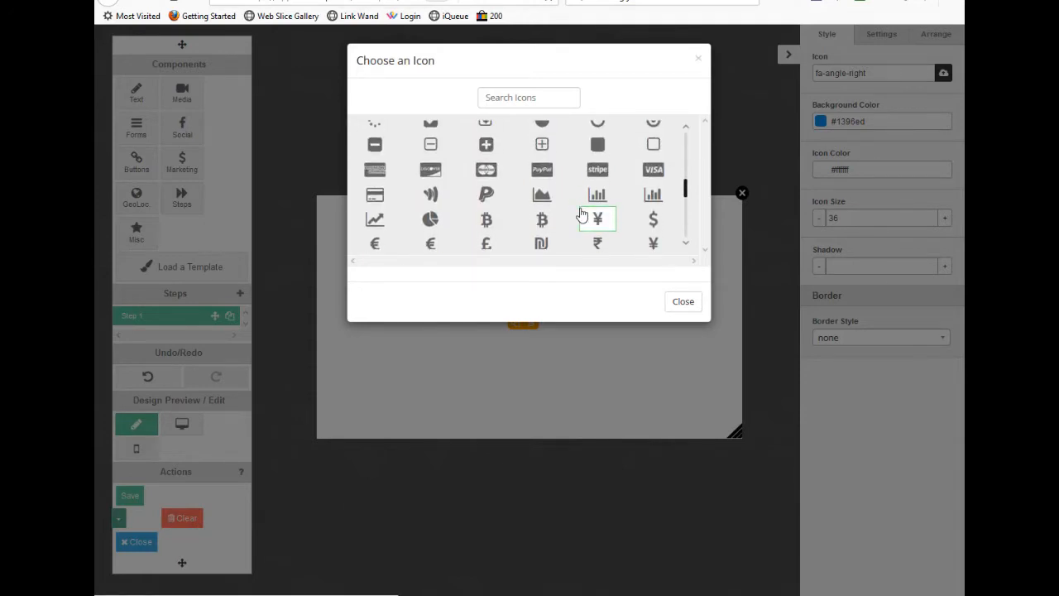
{"action": "scroll", "coordinate": [582, 213], "scroll_direction": "up", "scroll_amount": 4}
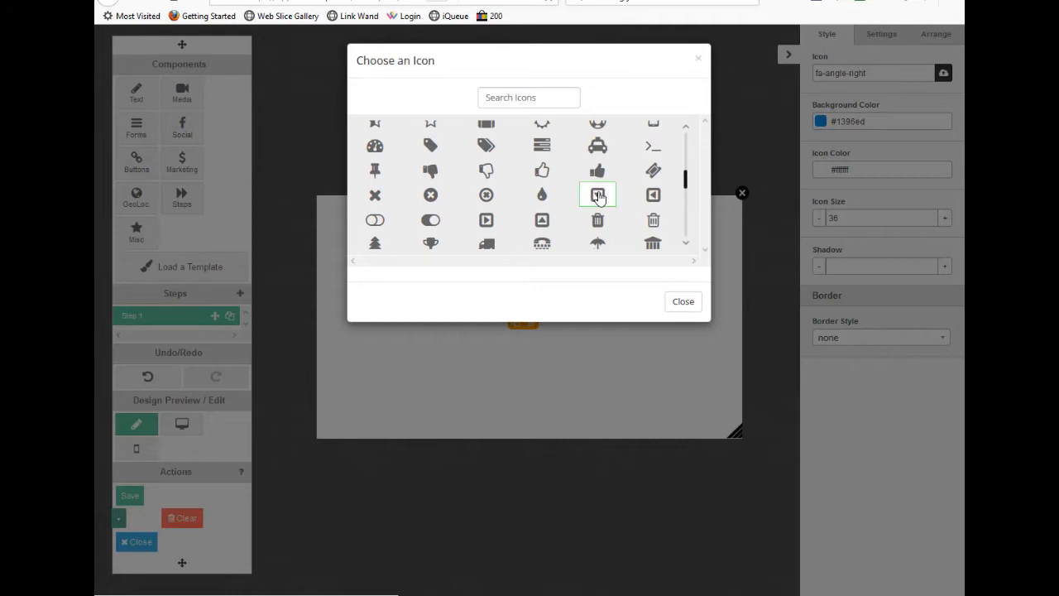
{"action": "left_click", "coordinate": [486, 169]}
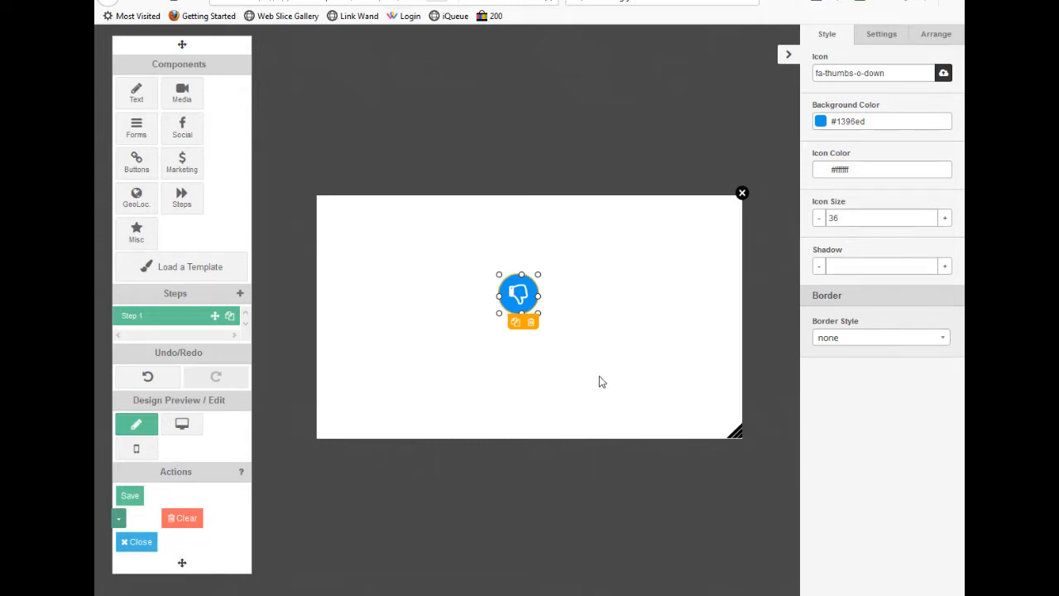
Step: Set the thumbs-down icon's background color to the muted teal #598c91
{"action": "left_click", "coordinate": [852, 122]}
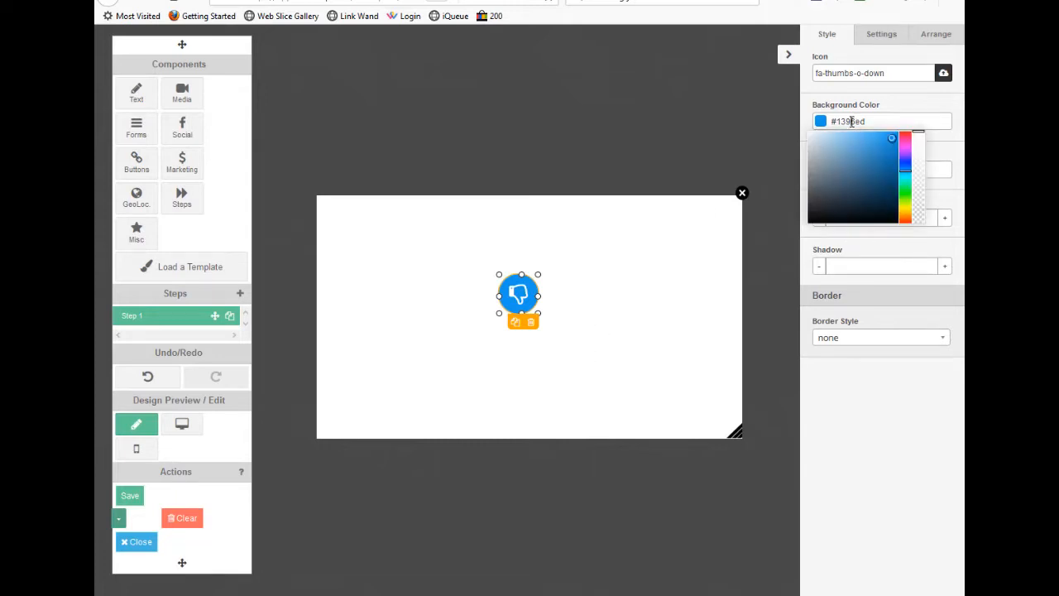
{"action": "left_click", "coordinate": [842, 169]}
{"action": "mouse_move", "coordinate": [905, 168]}
{"action": "left_mouse_down"}
{"action": "mouse_move", "coordinate": [905, 143]}
{"action": "mouse_move", "coordinate": [907, 201]}
{"action": "mouse_move", "coordinate": [905, 162]}
{"action": "mouse_move", "coordinate": [905, 175]}
{"action": "left_mouse_up"}
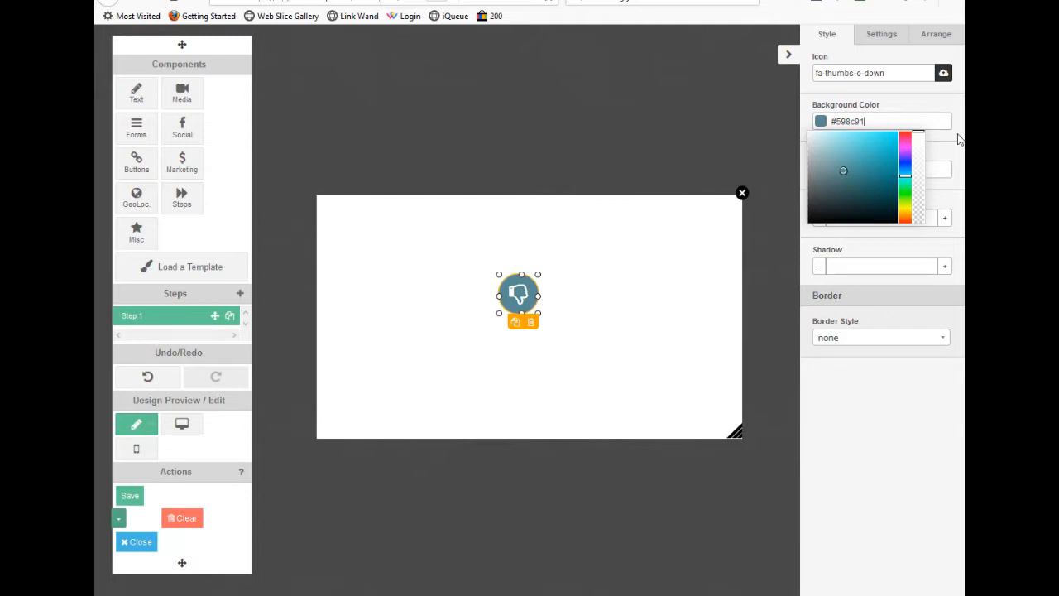
{"action": "left_click", "coordinate": [901, 104]}
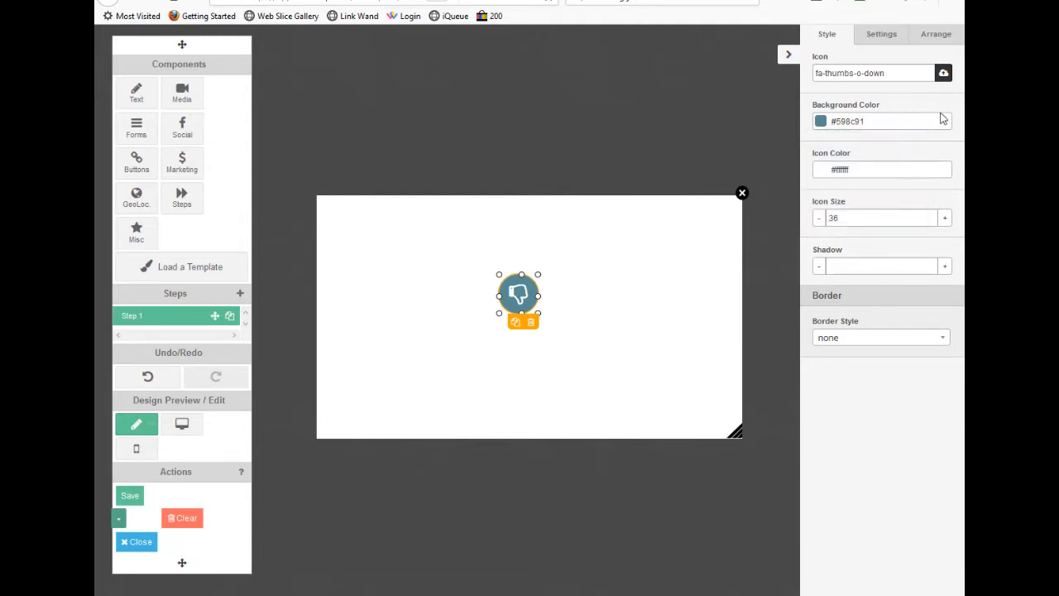
Step: Set the thumbs-down symbol's icon color to the pinkish white #fff5f5
{"action": "left_click", "coordinate": [862, 166]}
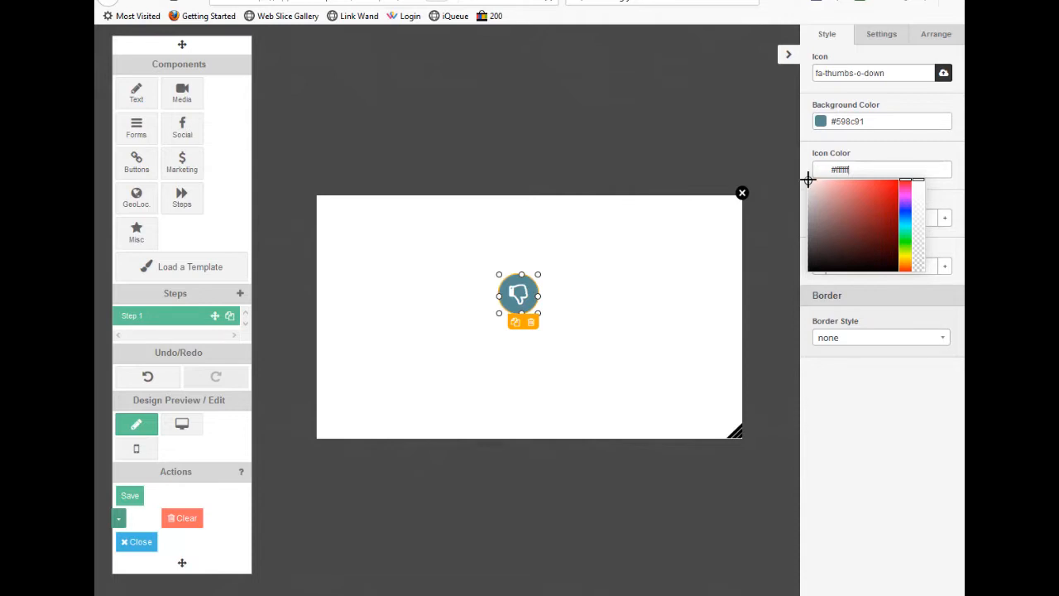
{"action": "mouse_move", "coordinate": [808, 179]}
{"action": "left_mouse_down"}
{"action": "mouse_move", "coordinate": [862, 222]}
{"action": "mouse_move", "coordinate": [816, 187]}
{"action": "mouse_move", "coordinate": [863, 208]}
{"action": "mouse_move", "coordinate": [844, 215]}
{"action": "mouse_move", "coordinate": [864, 216]}
{"action": "mouse_move", "coordinate": [812, 178]}
{"action": "left_mouse_up"}
{"action": "left_click", "coordinate": [914, 412]}
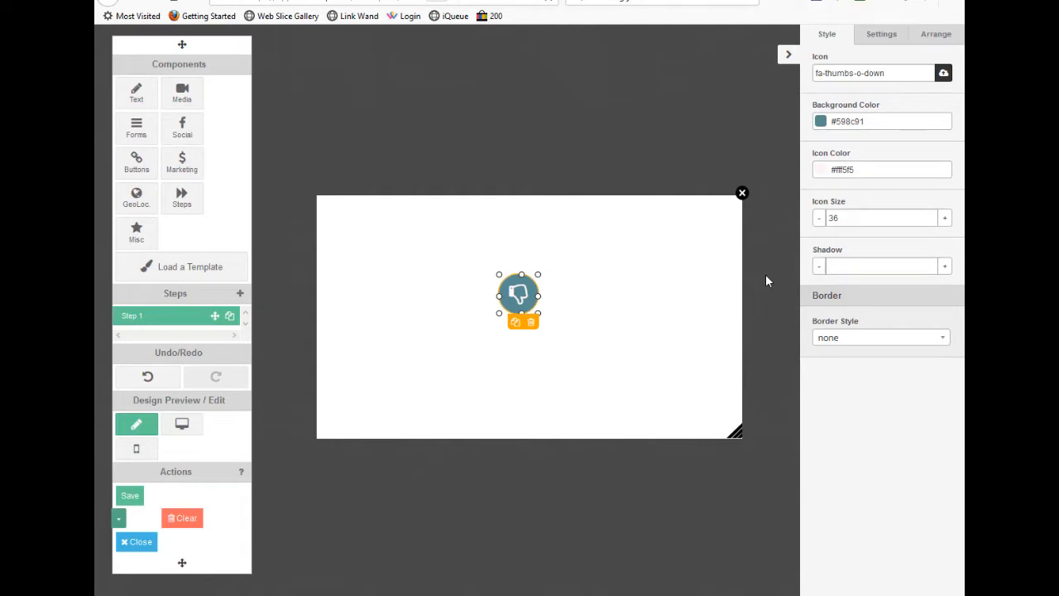
Step: Set the thumbs-down icon's size to 28 and try to increase its shadow
{"action": "left_click", "coordinate": [945, 219]}
{"action": "left_click", "coordinate": [945, 218]}
{"action": "left_click", "coordinate": [945, 218]}
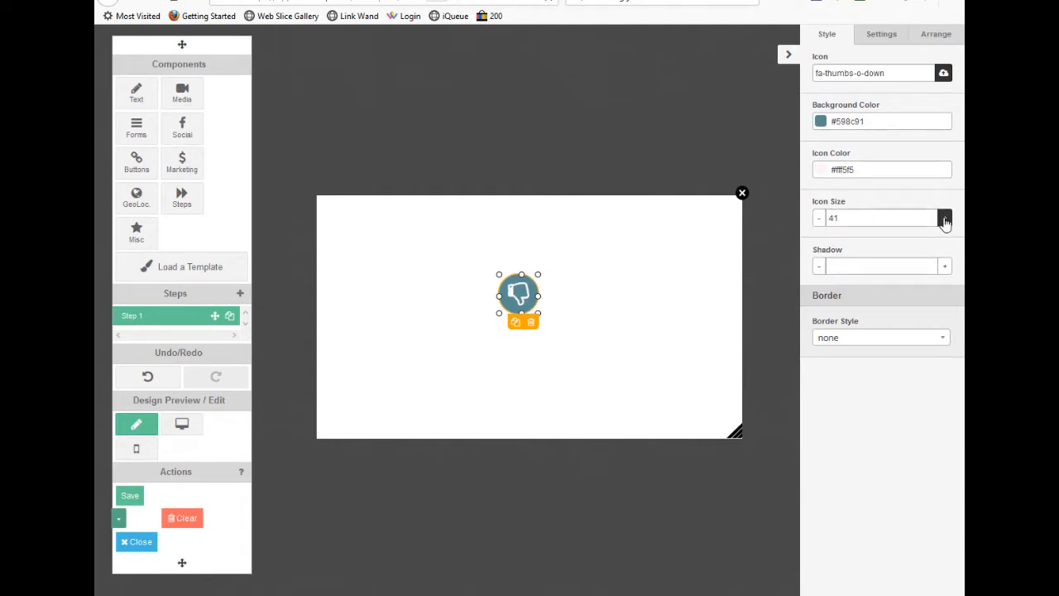
{"action": "left_click", "coordinate": [819, 220]}
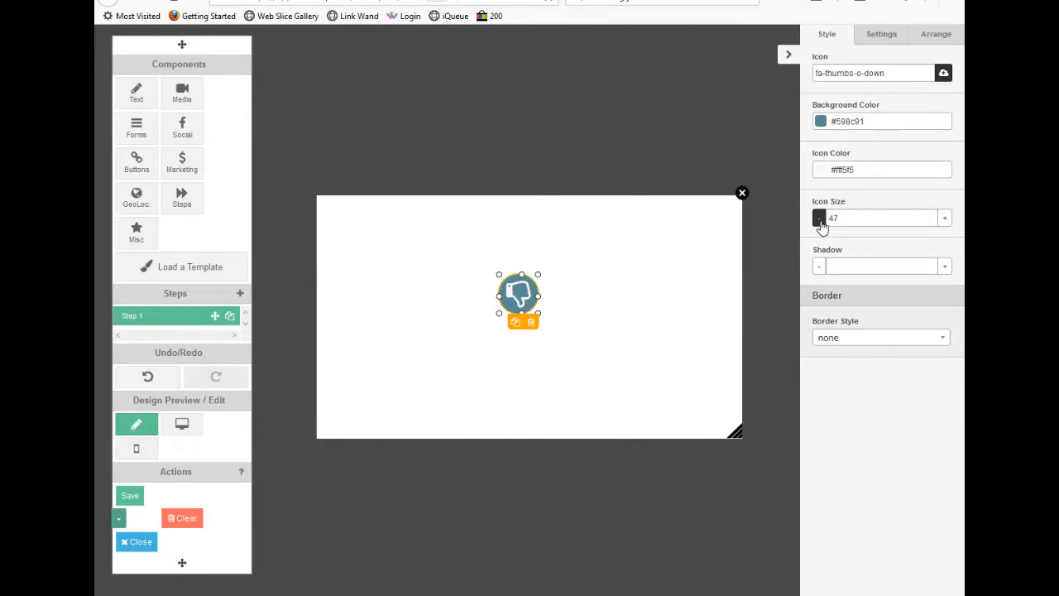
{"action": "left_click", "coordinate": [820, 220]}
{"action": "left_click", "coordinate": [820, 219]}
{"action": "left_click", "coordinate": [820, 219]}
{"action": "left_click", "coordinate": [820, 219]}
{"action": "left_click", "coordinate": [820, 219]}
{"action": "left_click", "coordinate": [819, 221]}
{"action": "left_click", "coordinate": [819, 221]}
{"action": "left_click", "coordinate": [819, 221]}
{"action": "left_click", "coordinate": [819, 221]}
{"action": "left_click", "coordinate": [819, 221]}
{"action": "left_click", "coordinate": [819, 221]}
{"action": "left_click", "coordinate": [819, 221]}
{"action": "left_click", "coordinate": [819, 221]}
{"action": "left_click", "coordinate": [858, 264]}
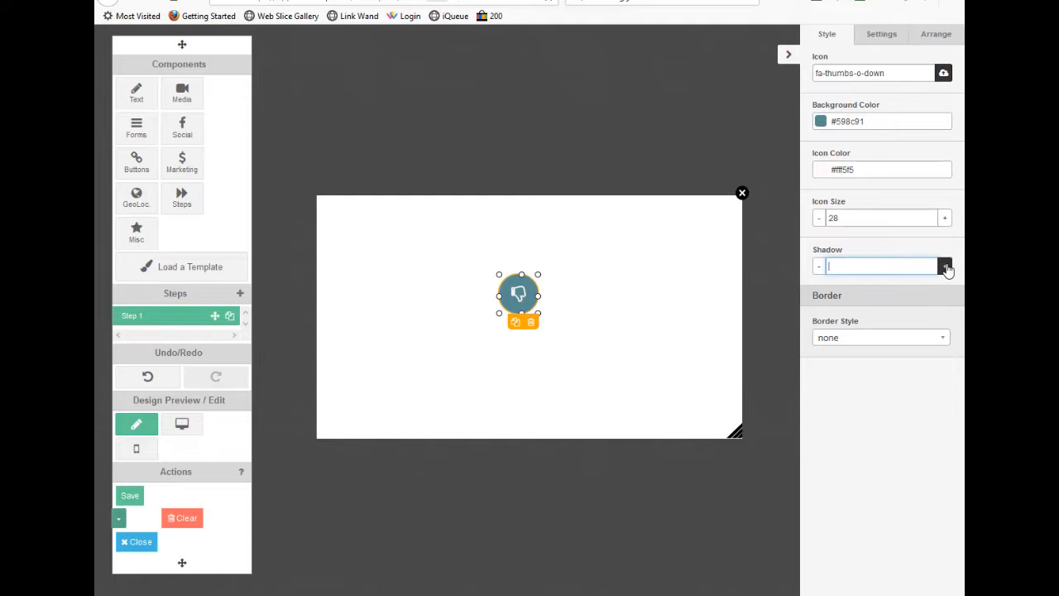
{"action": "left_click", "coordinate": [946, 268]}
Step: Try the Rounded and Square types on the thumbs-down icon, and return its type to Circle
{"action": "left_click", "coordinate": [881, 34]}
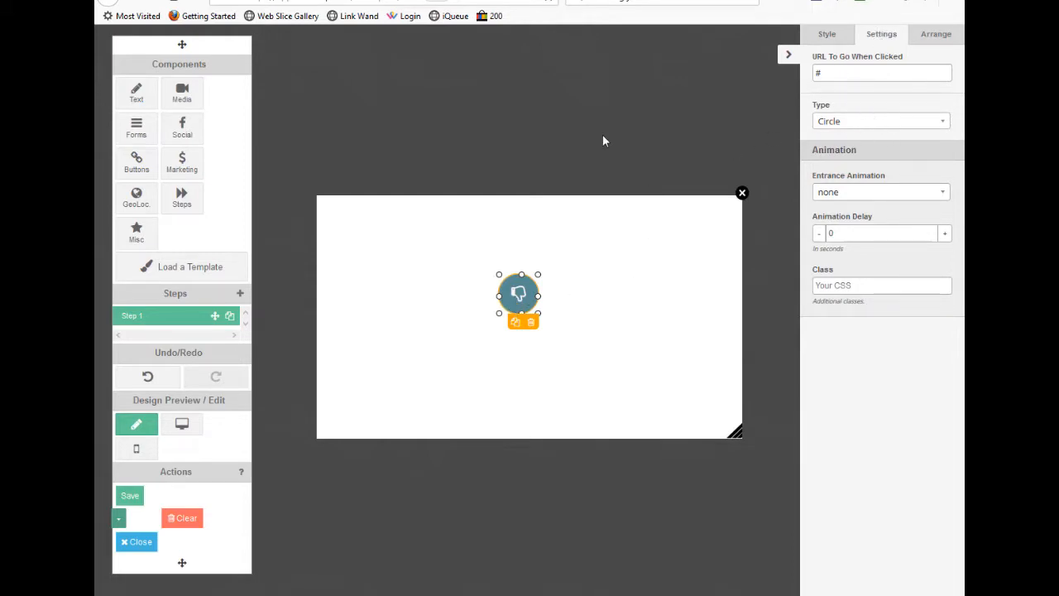
{"action": "left_click", "coordinate": [861, 124]}
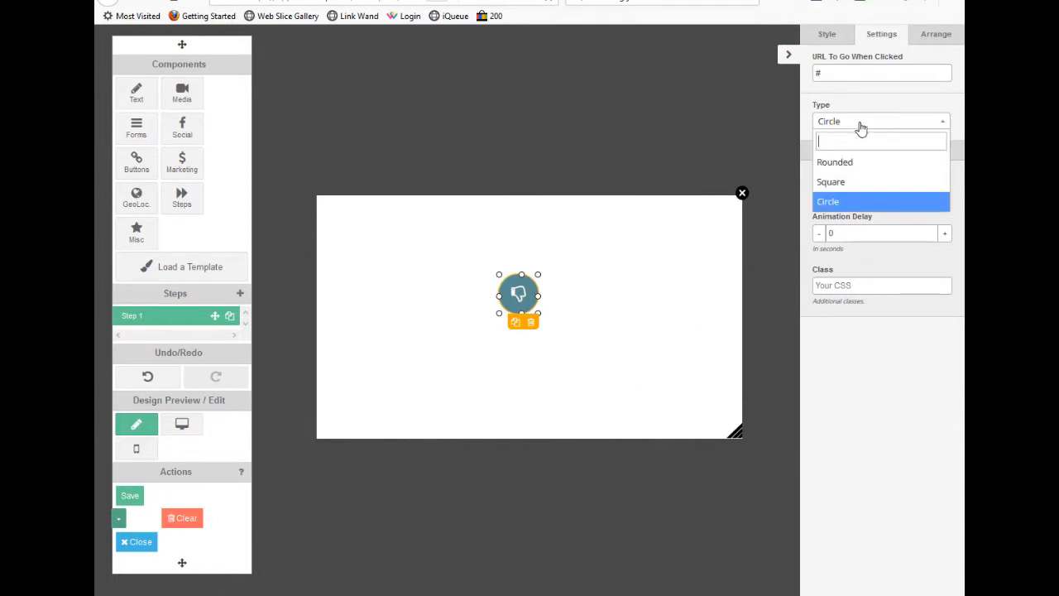
{"action": "left_click", "coordinate": [854, 164]}
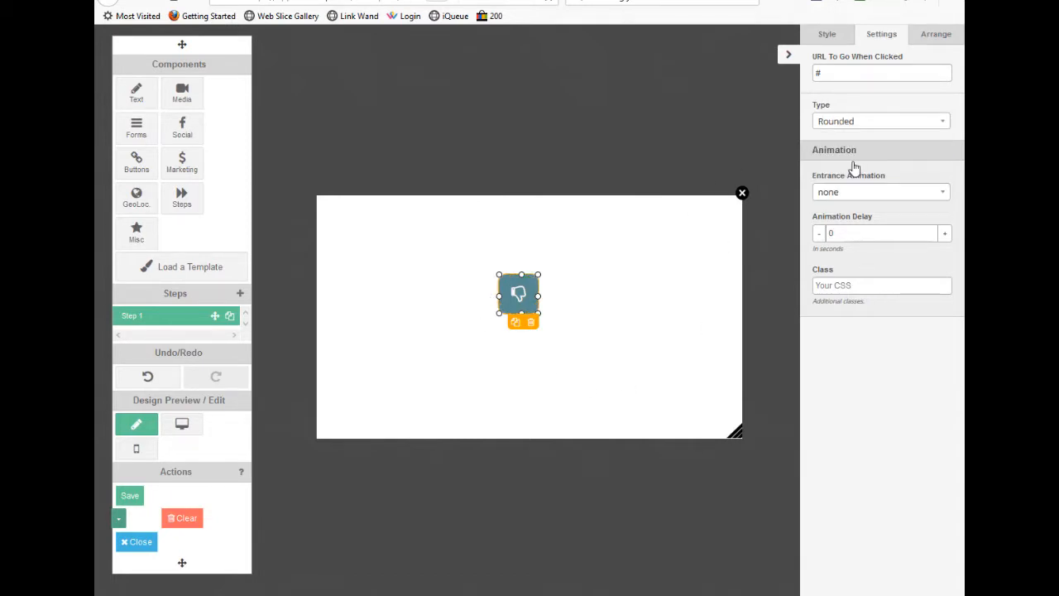
{"action": "left_click", "coordinate": [878, 122]}
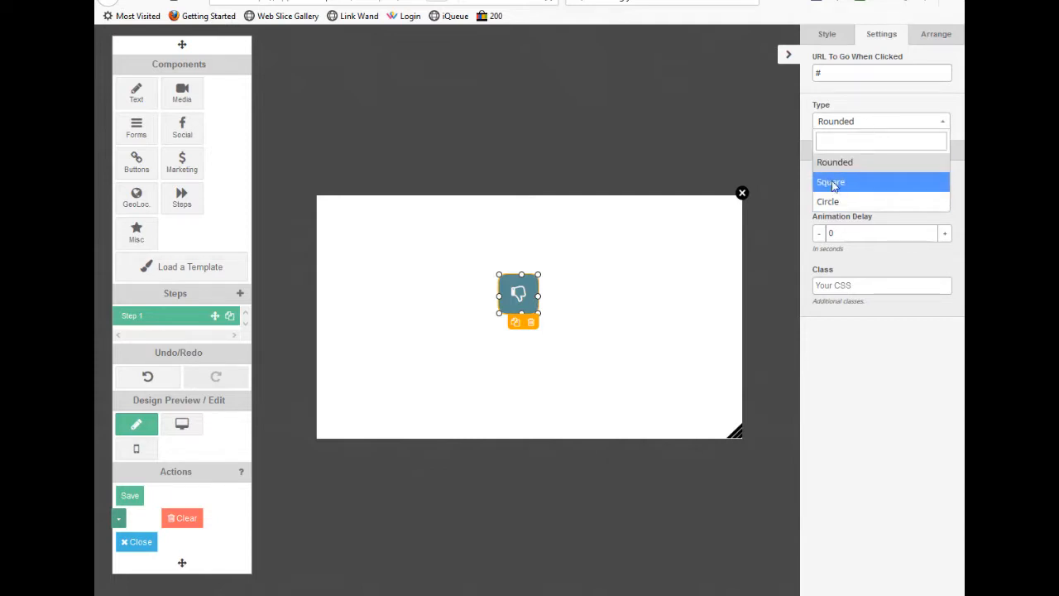
{"action": "left_click", "coordinate": [834, 183]}
{"action": "left_click", "coordinate": [856, 124]}
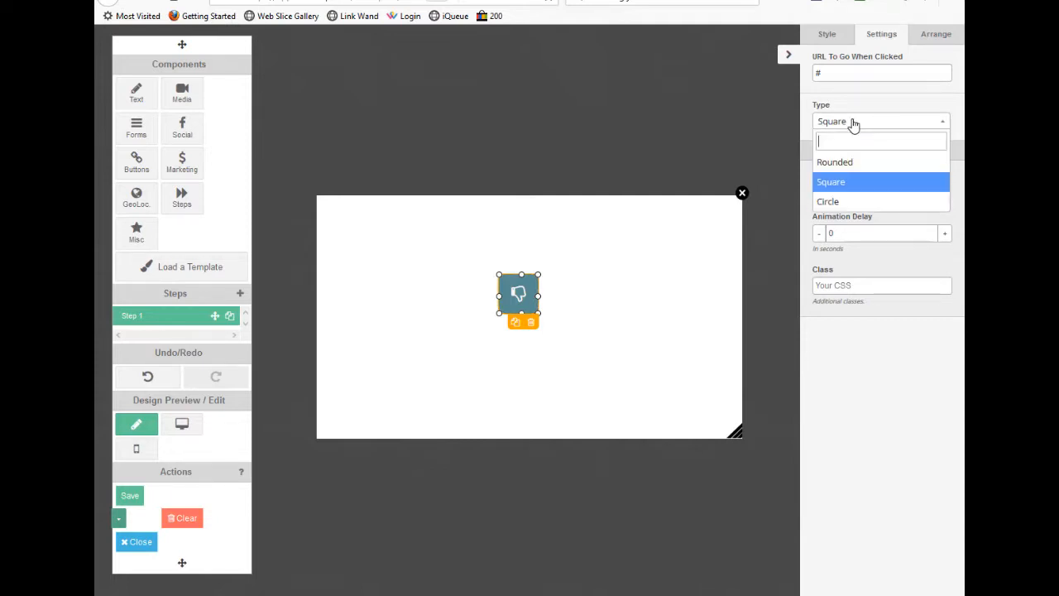
{"action": "left_click", "coordinate": [831, 205]}
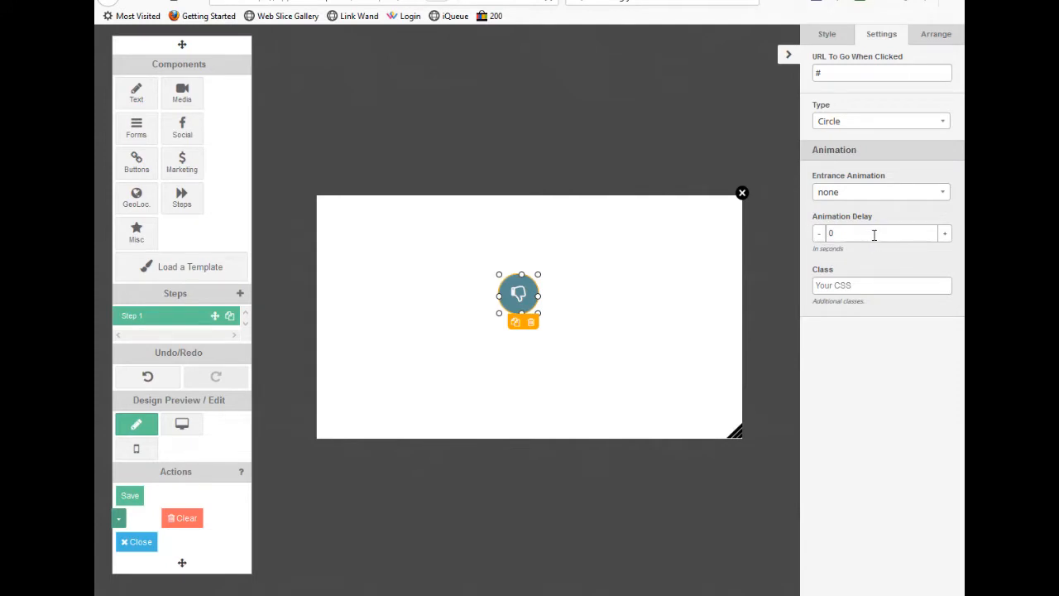
Step: Review the icon's entrance animation choices and its size and position settings, and delete the icon from the popup
{"action": "left_click", "coordinate": [863, 193]}
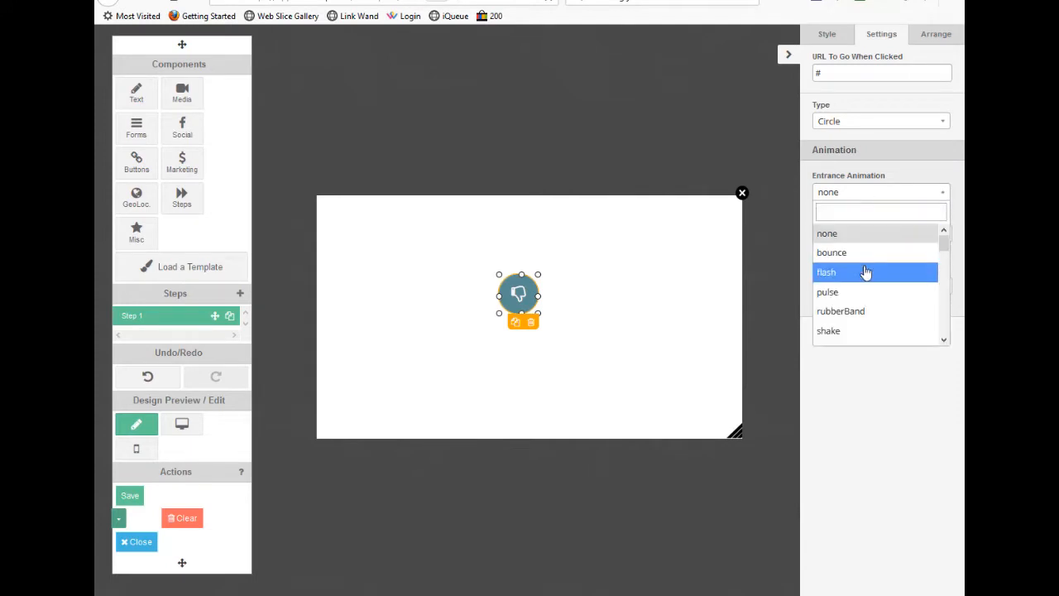
{"action": "scroll", "coordinate": [880, 255], "scroll_direction": "down", "scroll_amount": 3}
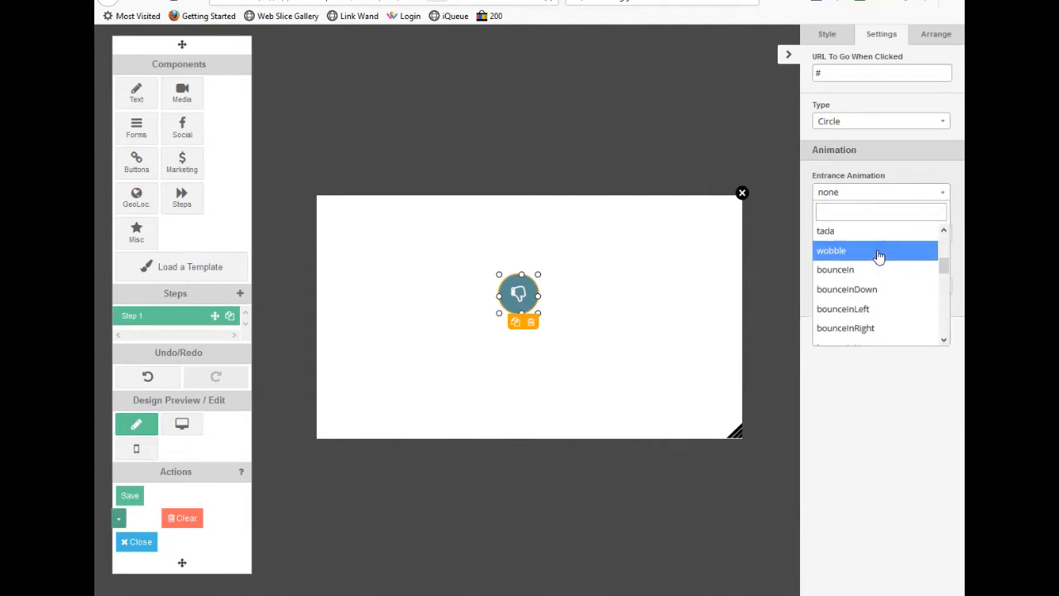
{"action": "scroll", "coordinate": [880, 254], "scroll_direction": "up", "scroll_amount": 2}
{"action": "left_click", "coordinate": [853, 191]}
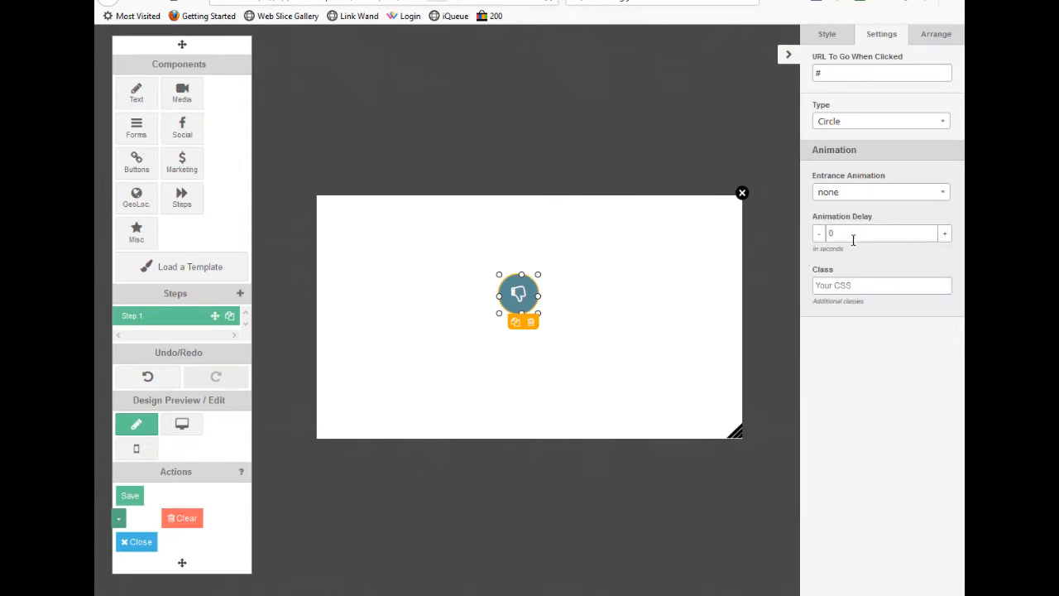
{"action": "left_click", "coordinate": [937, 38]}
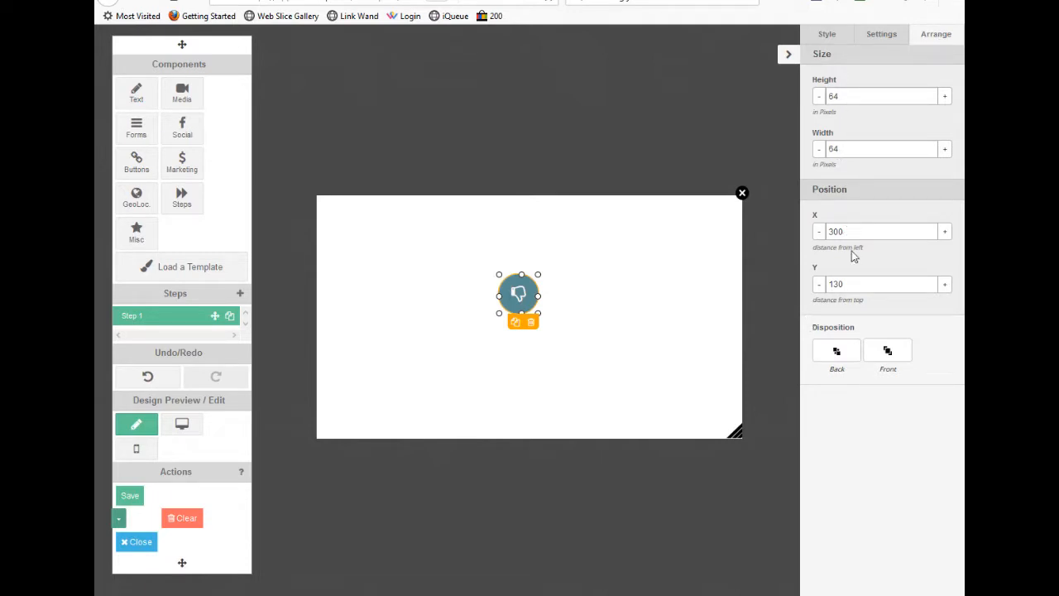
{"action": "left_click", "coordinate": [532, 323]}
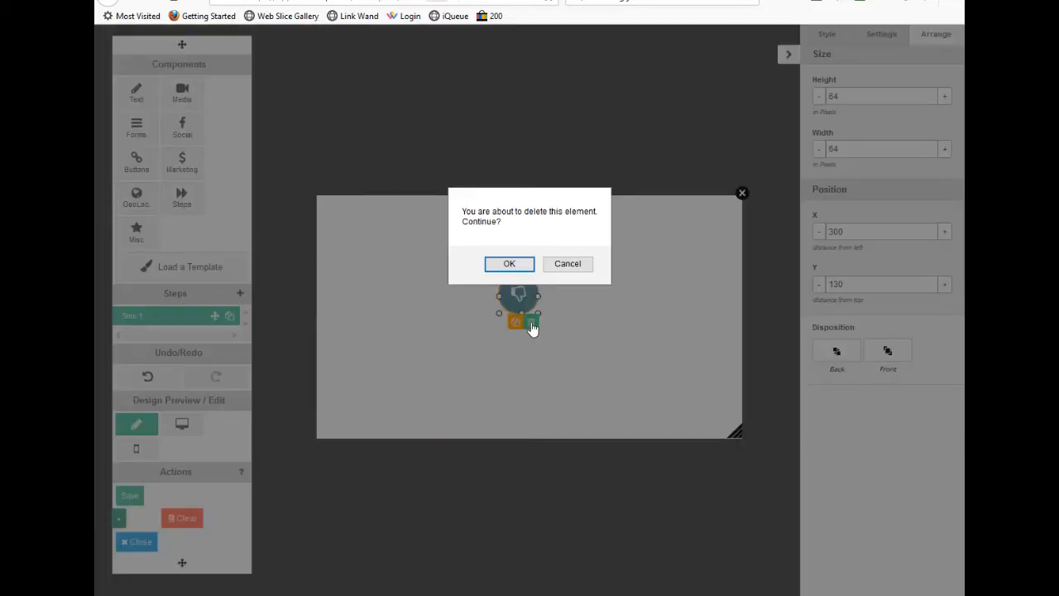
{"action": "left_click", "coordinate": [515, 265]}
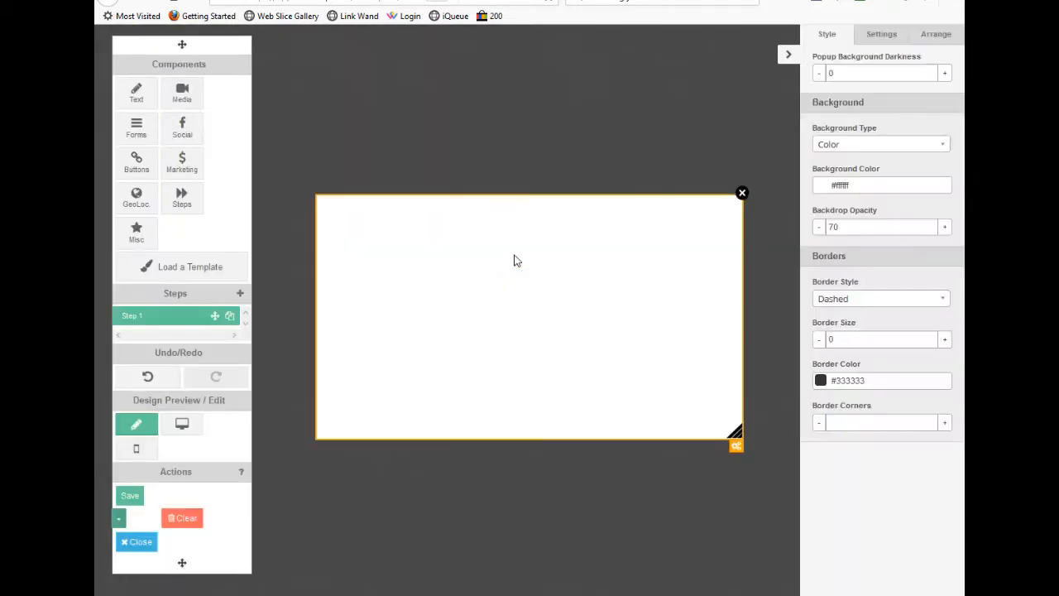
Step: Add an image component to the lower middle of the popup and open the image library for its placeholder
{"action": "left_click", "coordinate": [182, 93]}
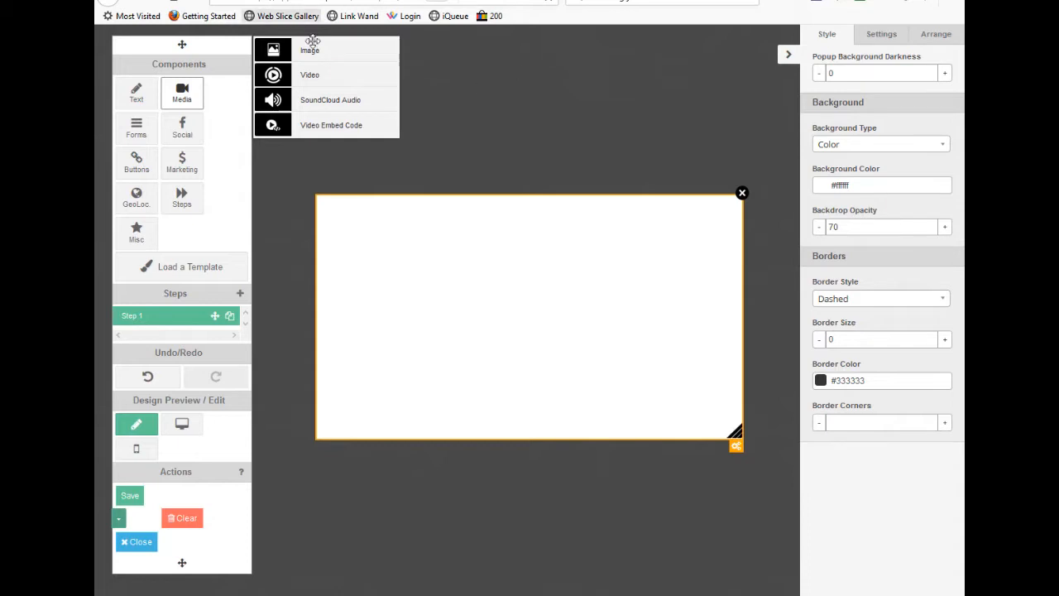
{"action": "left_click_drag", "start_coordinate": [318, 46], "coordinate": [529, 307]}
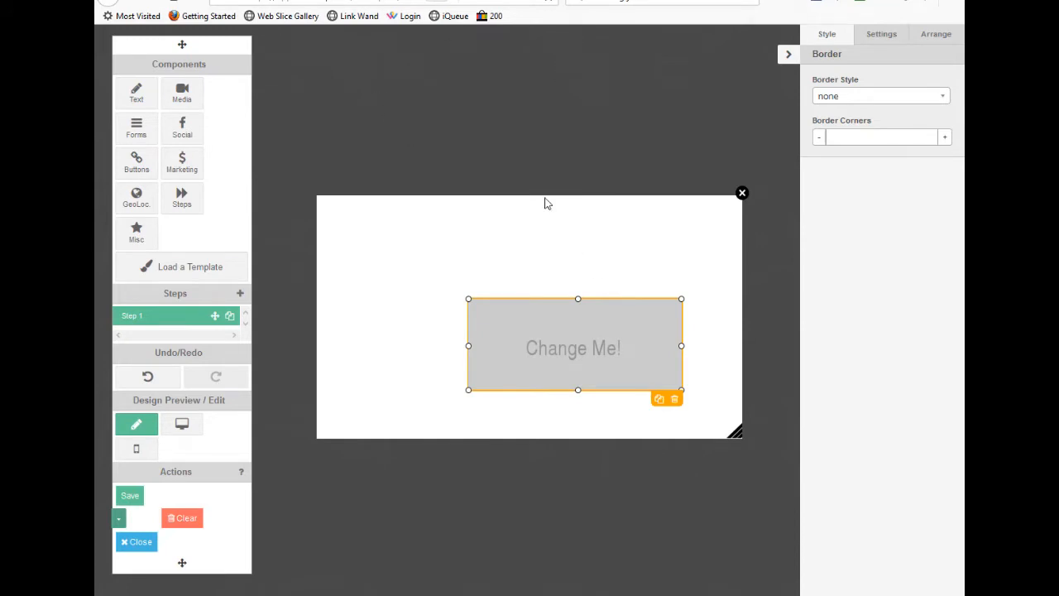
{"action": "mouse_move", "coordinate": [572, 347]}
{"action": "double_click", "coordinate": [572, 345]}
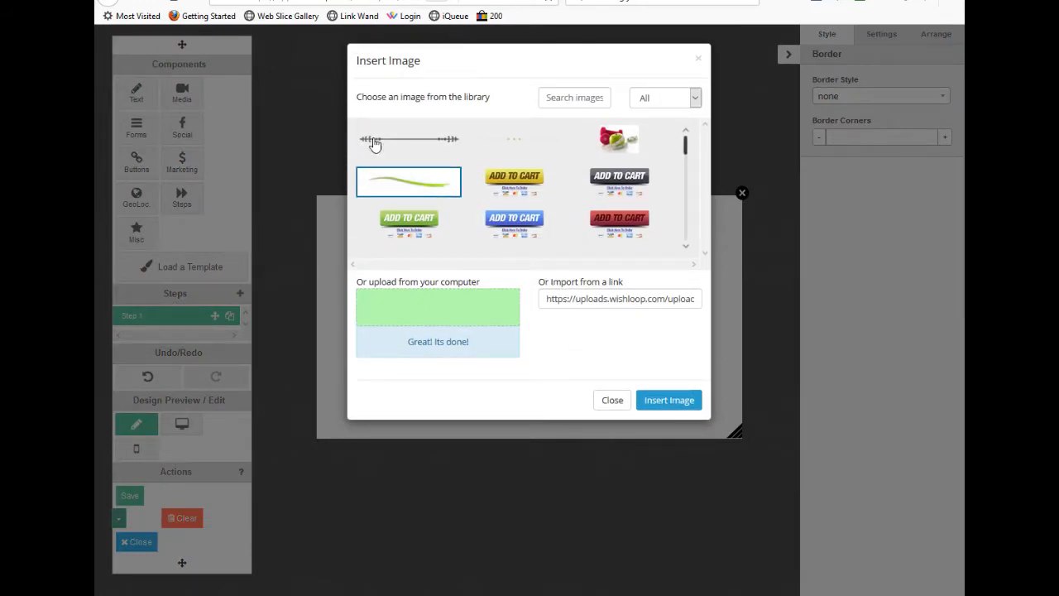
Step: Browse the image library's full collection, and look through its Backgrounds and Buttons categories
{"action": "scroll", "coordinate": [514, 172], "scroll_direction": "down", "scroll_amount": 10}
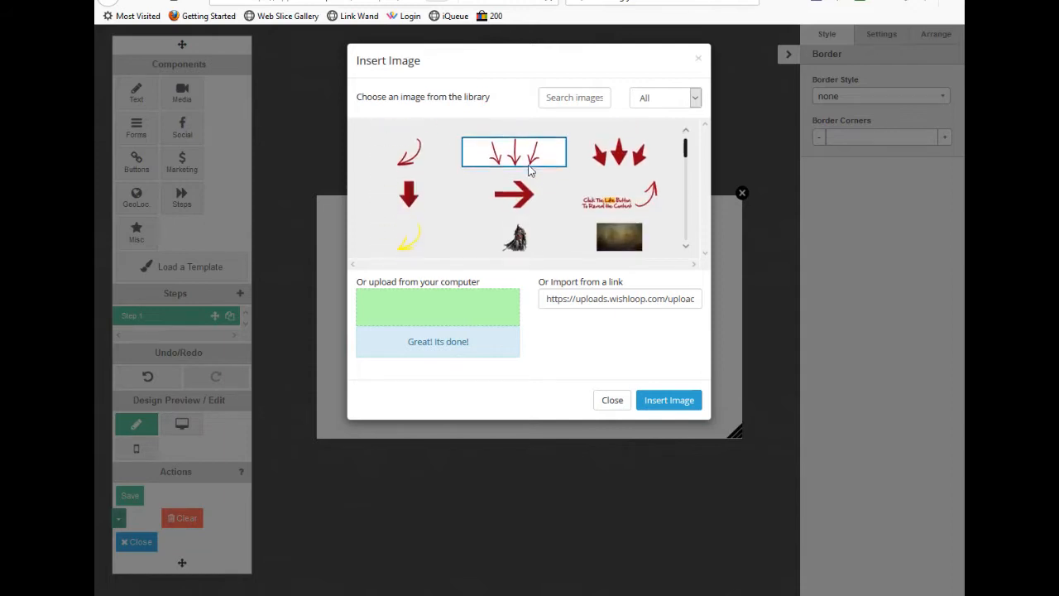
{"action": "scroll", "coordinate": [521, 169], "scroll_direction": "down", "scroll_amount": 10}
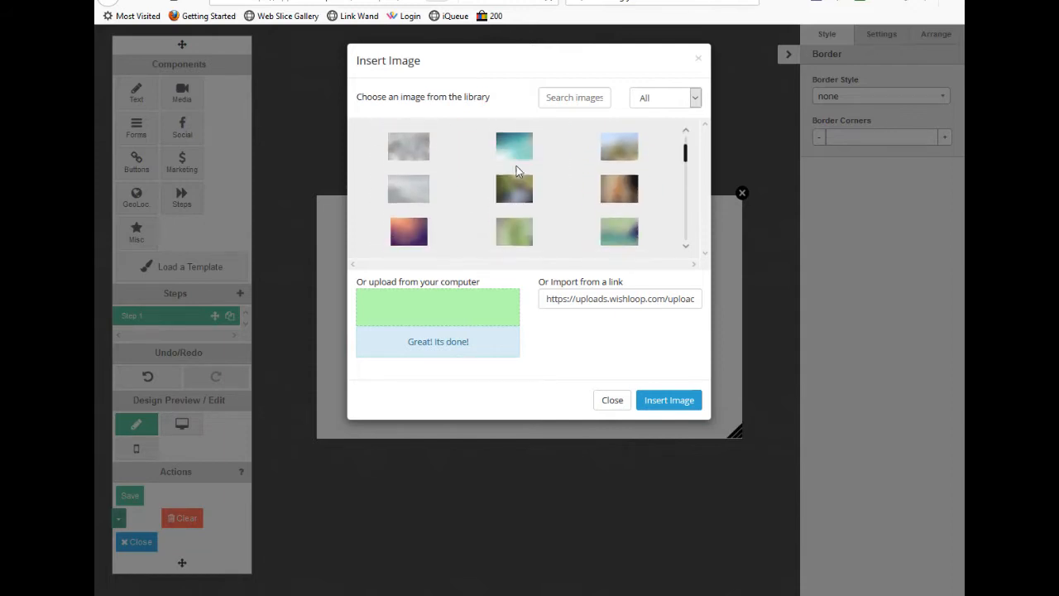
{"action": "scroll", "coordinate": [515, 170], "scroll_direction": "up", "scroll_amount": 10}
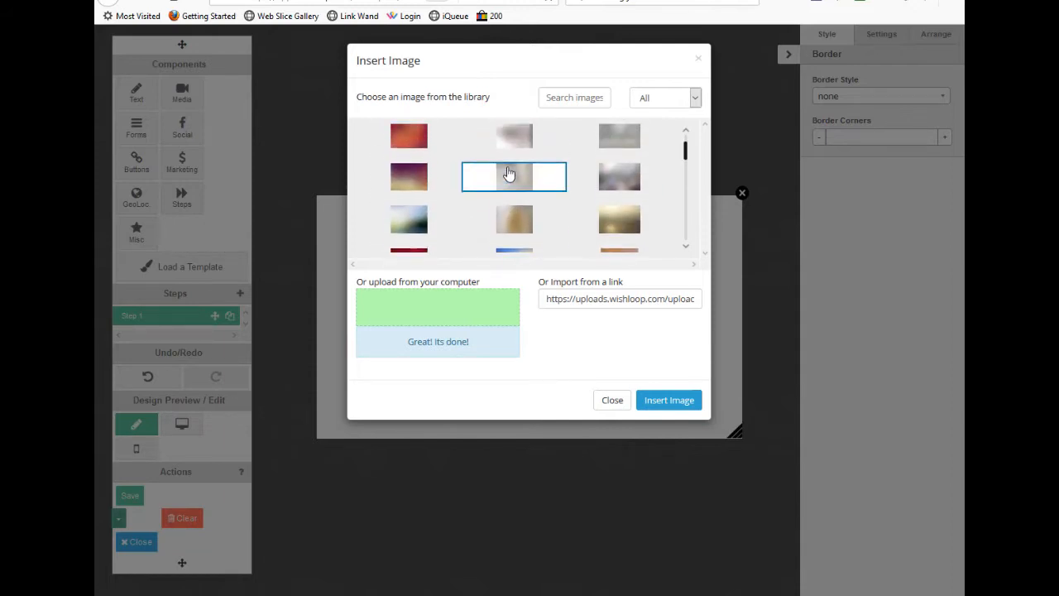
{"action": "scroll", "coordinate": [509, 171], "scroll_direction": "up", "scroll_amount": 2}
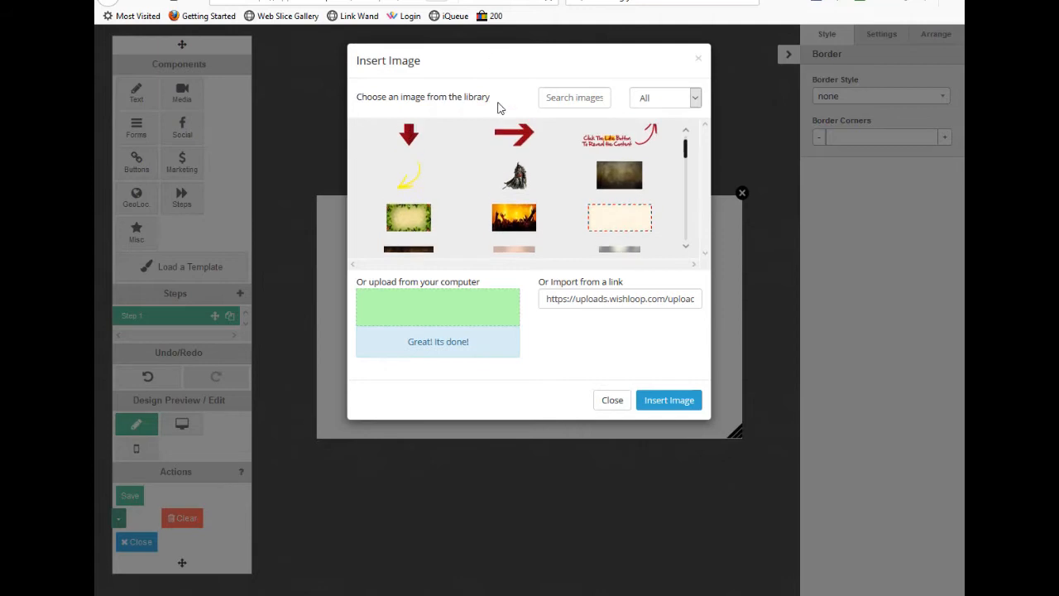
{"action": "left_click", "coordinate": [697, 99]}
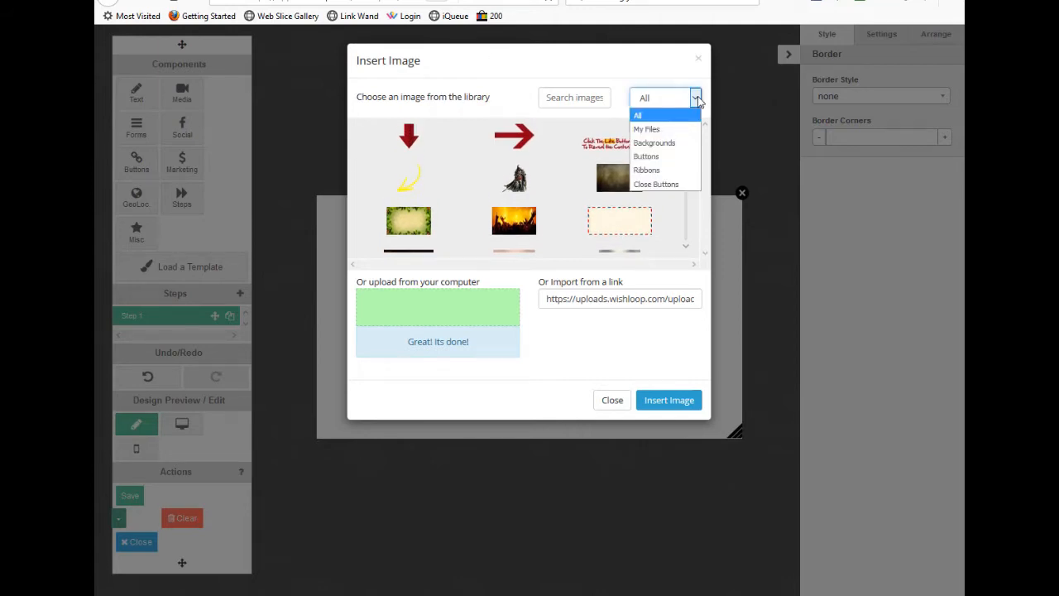
{"action": "left_click", "coordinate": [675, 143]}
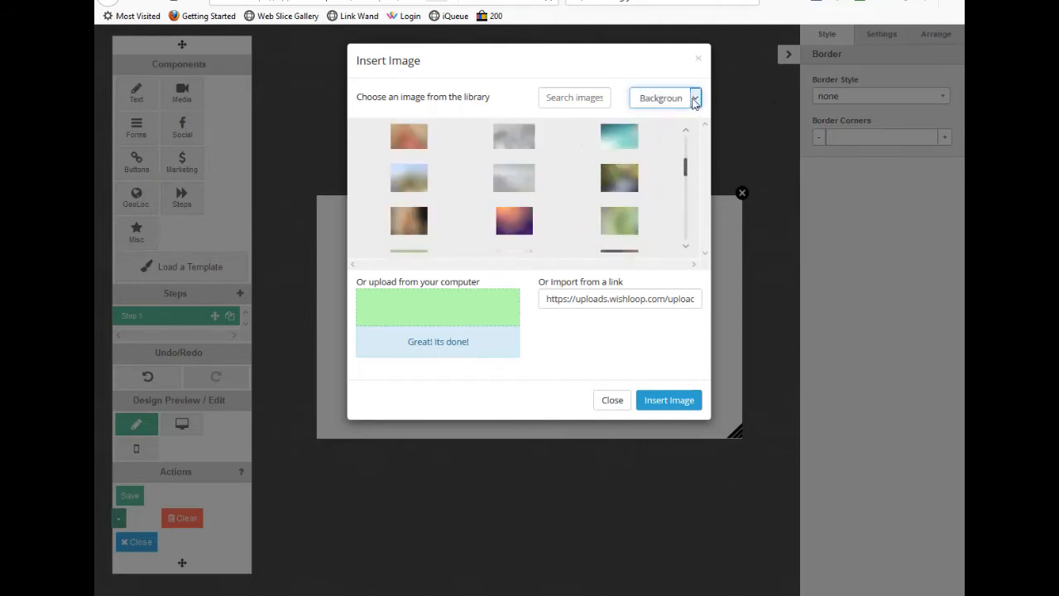
{"action": "left_click", "coordinate": [695, 99]}
{"action": "left_click", "coordinate": [667, 156]}
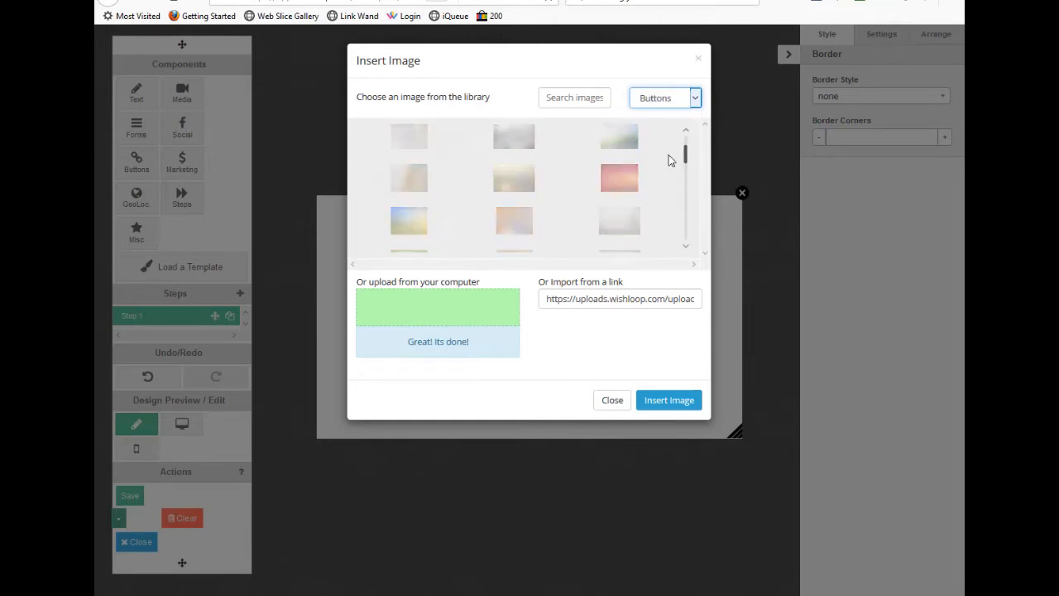
{"action": "scroll", "coordinate": [604, 174], "scroll_direction": "down", "scroll_amount": 5}
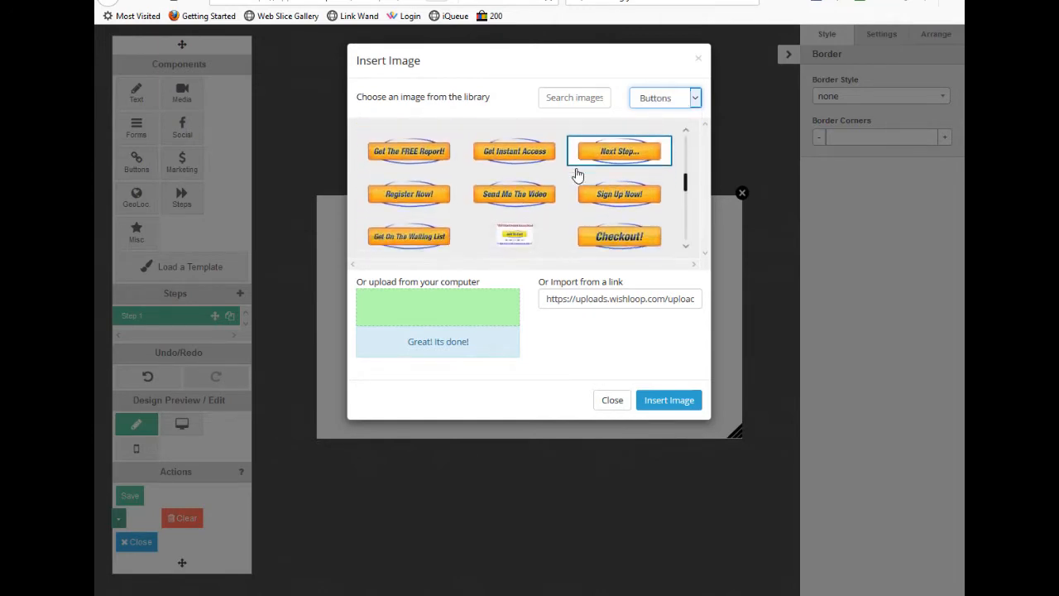
Step: Look through the image library's Ribbons and Close Buttons categories and the uploaded images under My Files
{"action": "left_click", "coordinate": [695, 99]}
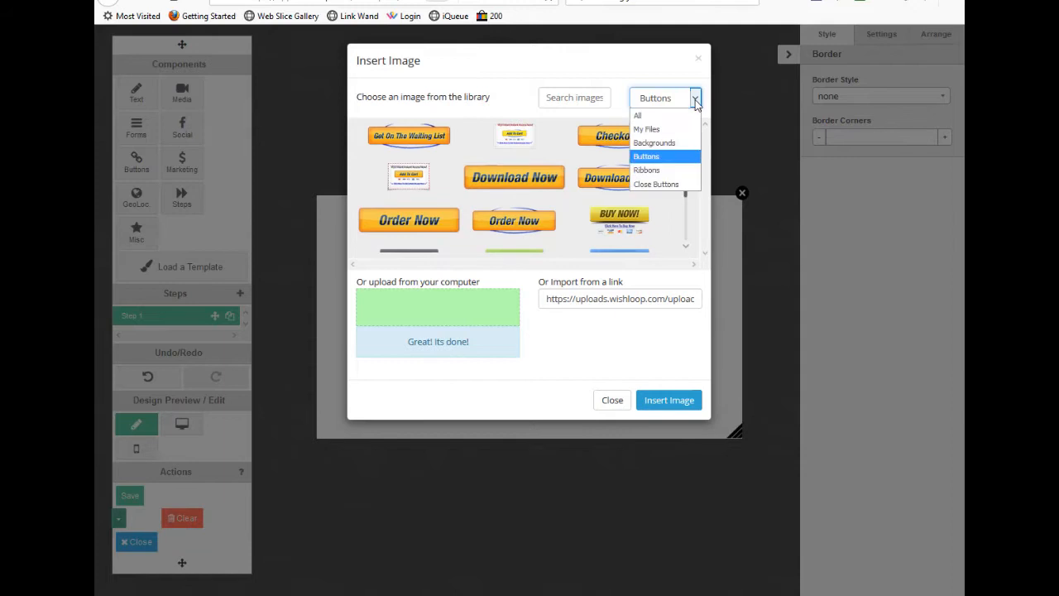
{"action": "left_click", "coordinate": [670, 170]}
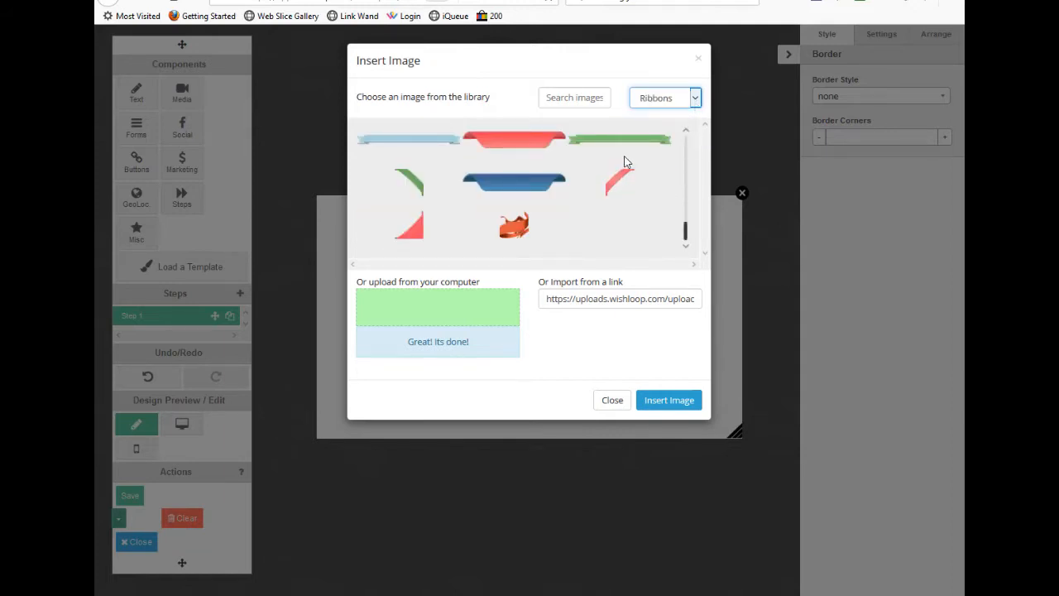
{"action": "scroll", "coordinate": [622, 164], "scroll_direction": "up", "scroll_amount": 10}
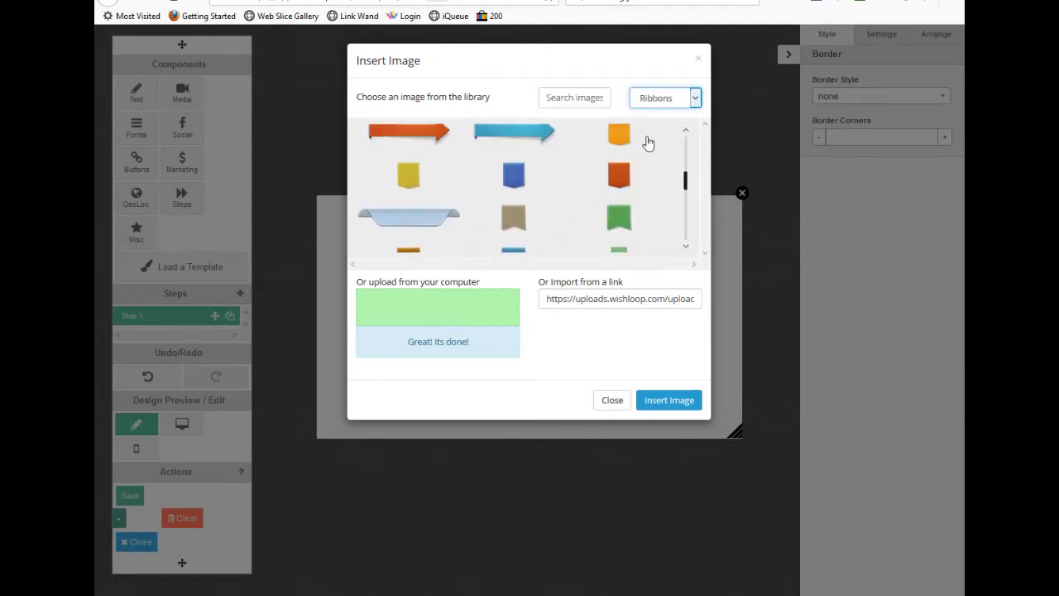
{"action": "left_click", "coordinate": [695, 98]}
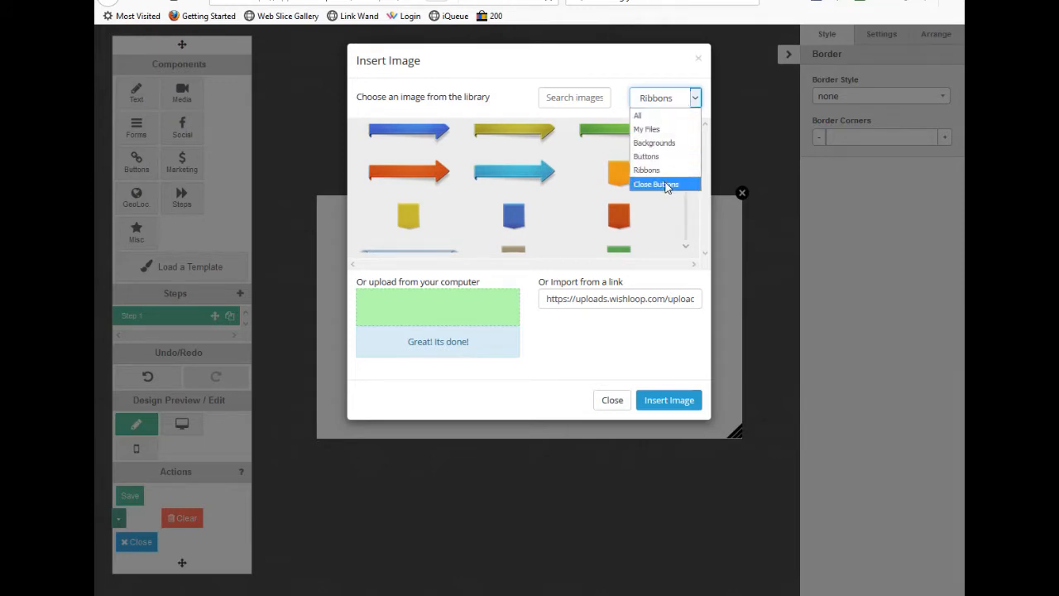
{"action": "left_click", "coordinate": [667, 183]}
{"action": "scroll", "coordinate": [619, 182], "scroll_direction": "up", "scroll_amount": 1}
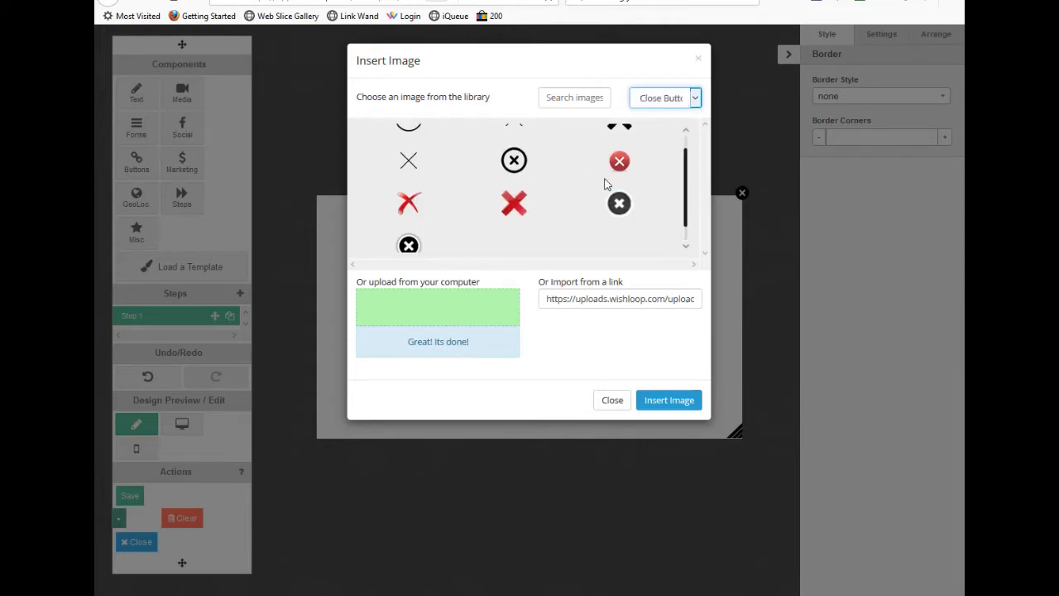
{"action": "left_click", "coordinate": [695, 99]}
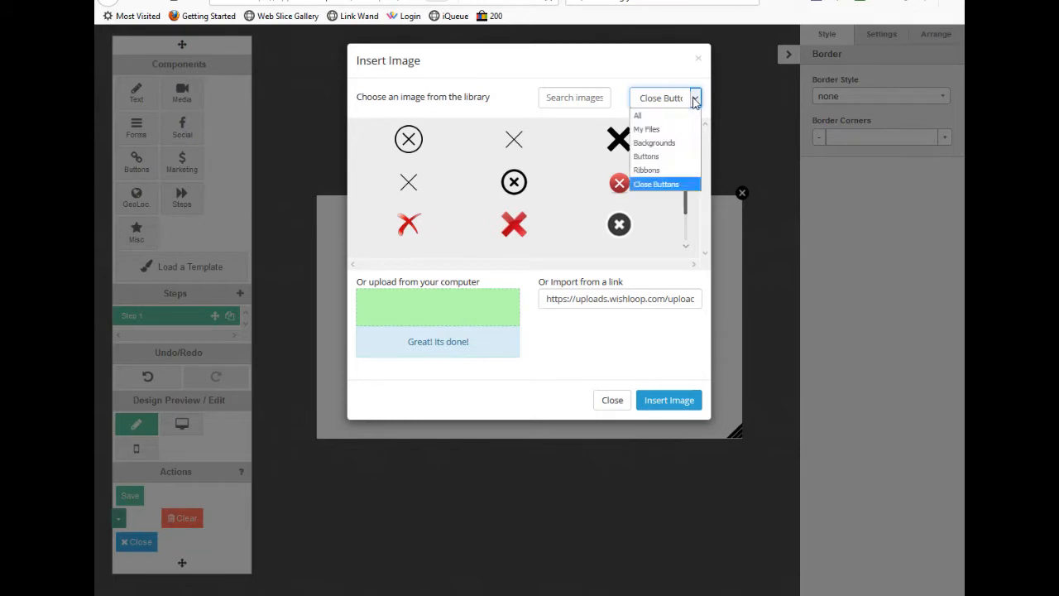
{"action": "left_click", "coordinate": [650, 129]}
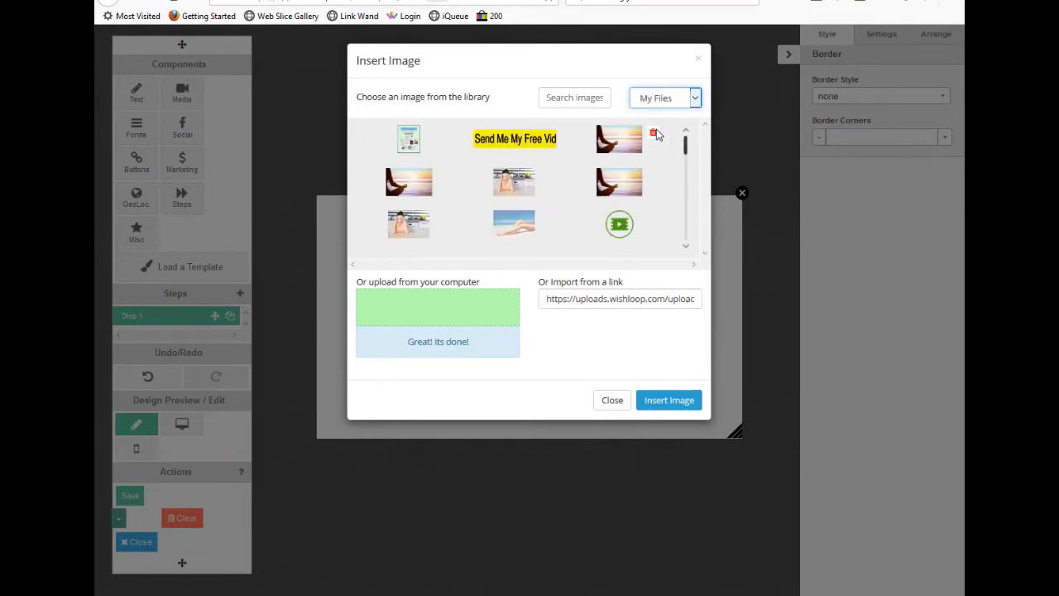
{"action": "scroll", "coordinate": [578, 177], "scroll_direction": "down", "scroll_amount": 5}
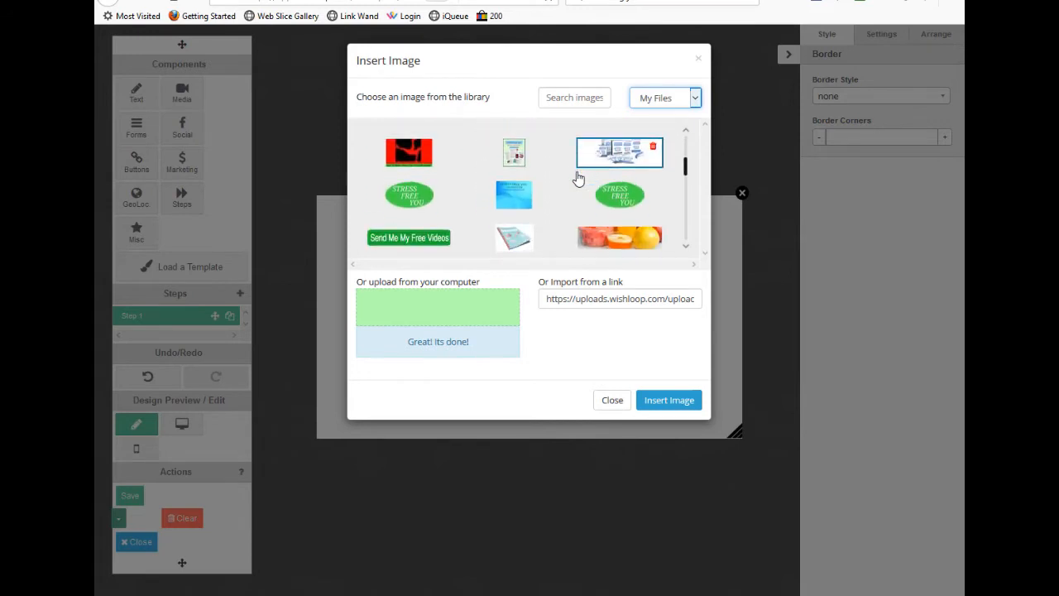
{"action": "scroll", "coordinate": [576, 171], "scroll_direction": "down", "scroll_amount": 5}
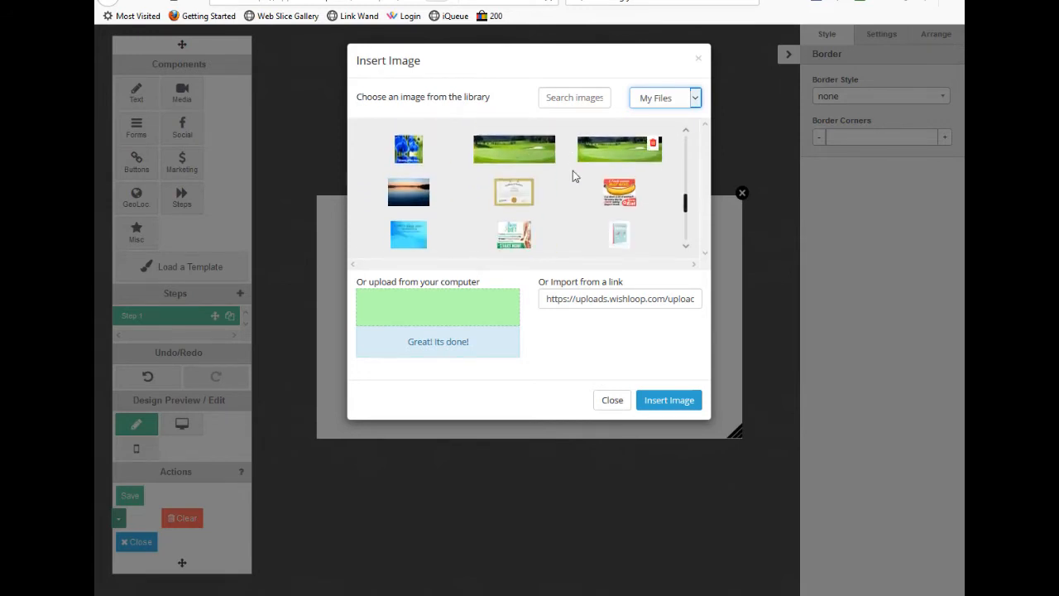
Step: Upload 2.png from the computer to the image library and insert it into the popup's image placeholder
{"action": "scroll", "coordinate": [466, 143], "scroll_direction": "down", "scroll_amount": 1}
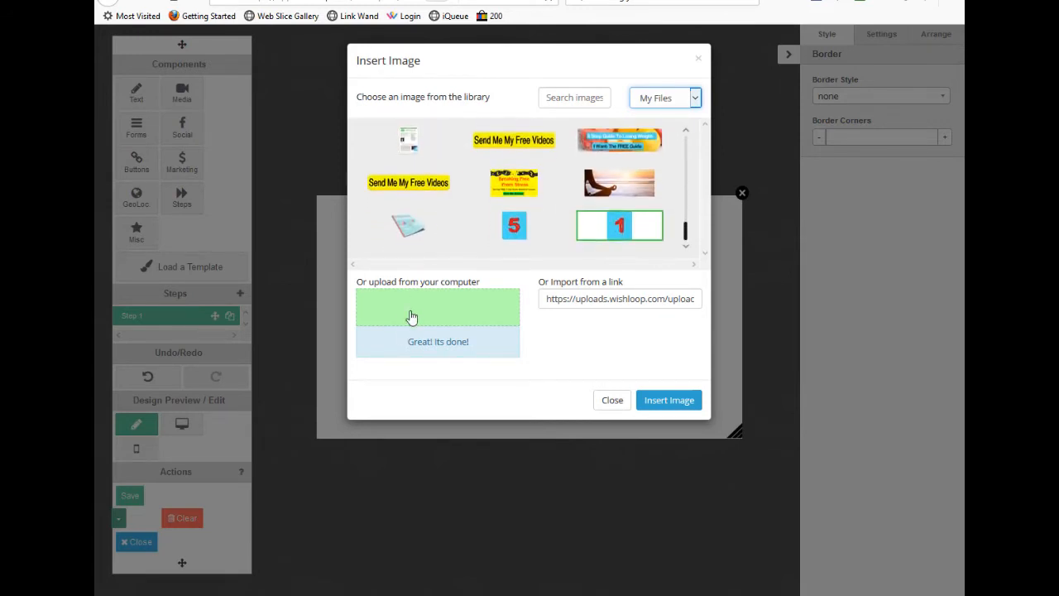
{"action": "left_click", "coordinate": [420, 307]}
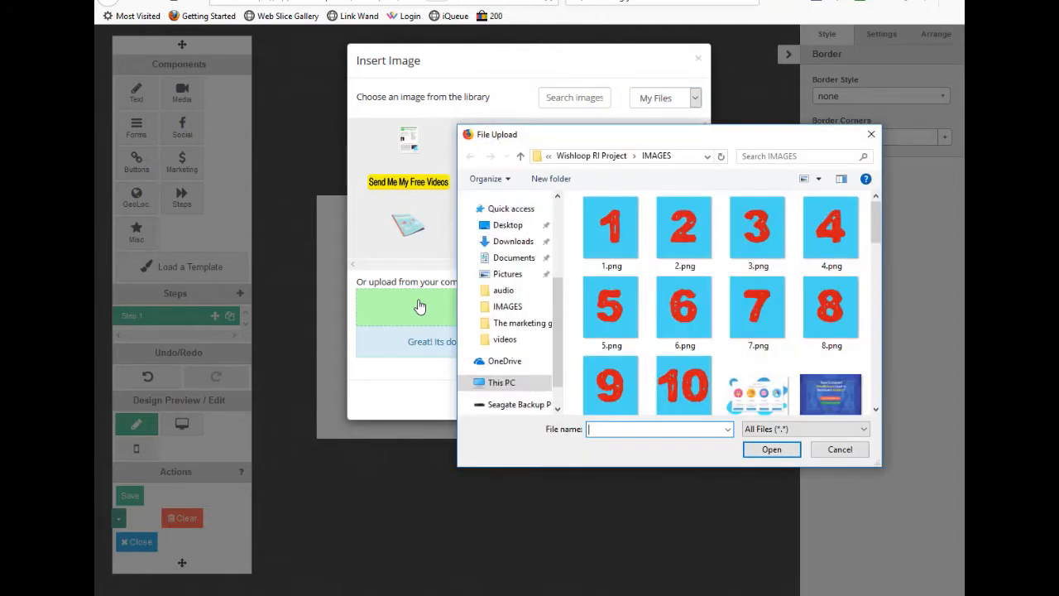
{"action": "left_click", "coordinate": [685, 226]}
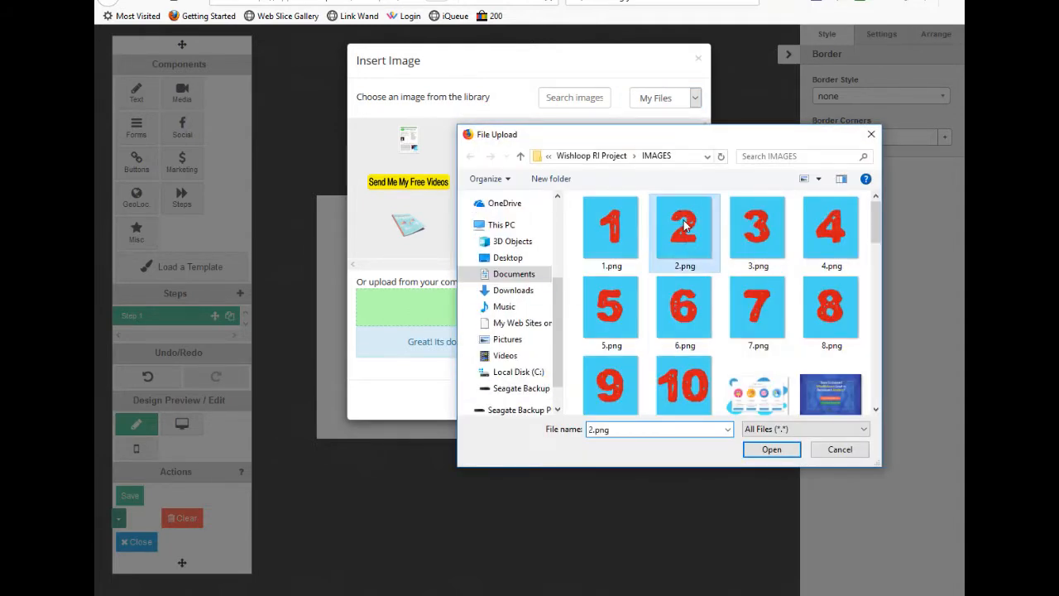
{"action": "left_click", "coordinate": [770, 448]}
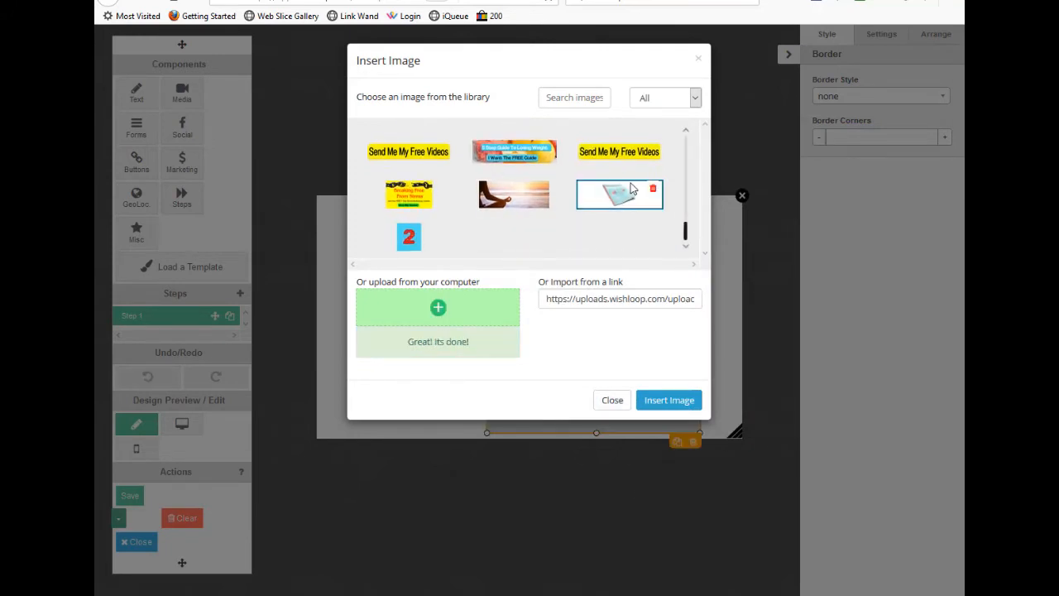
{"action": "left_click", "coordinate": [408, 229]}
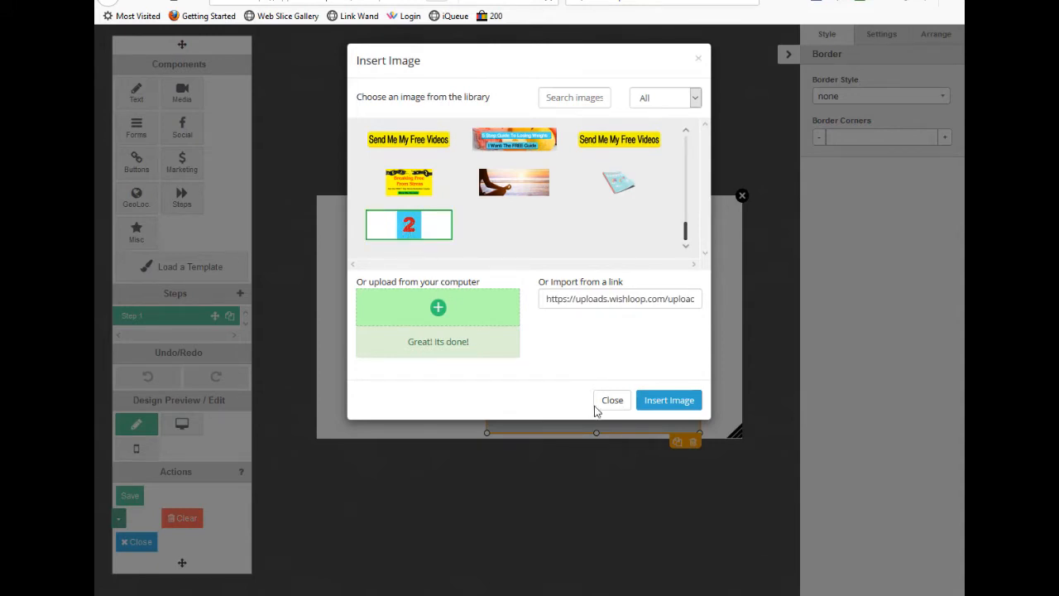
{"action": "left_click", "coordinate": [669, 401]}
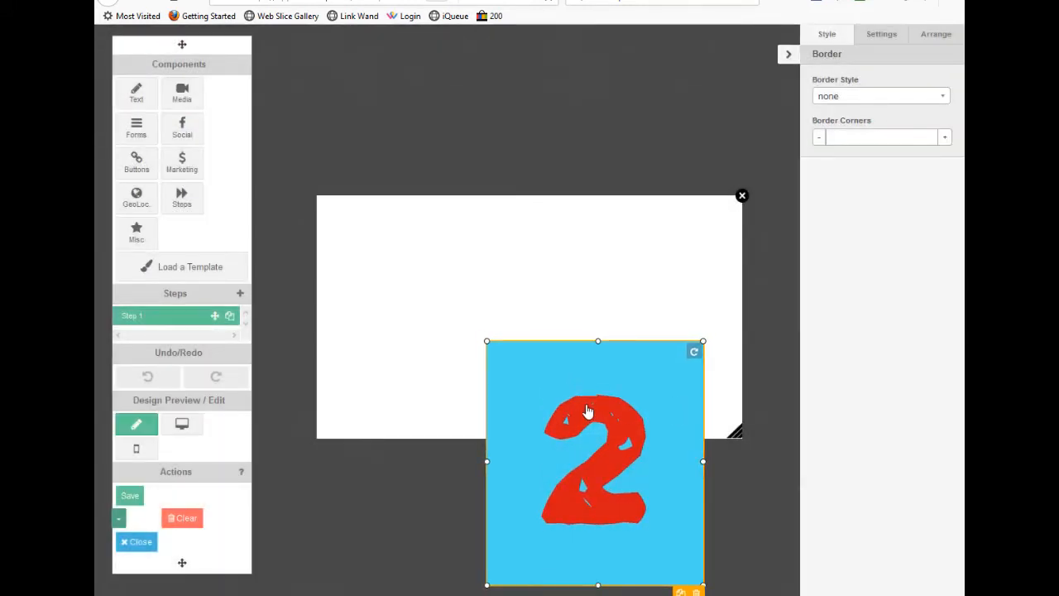
Step: Shrink the number 2 image to roughly half its size and move it to the popup's upper left area
{"action": "left_click_drag", "start_coordinate": [486, 339], "coordinate": [620, 480]}
{"action": "left_click_drag", "start_coordinate": [544, 367], "coordinate": [411, 249]}
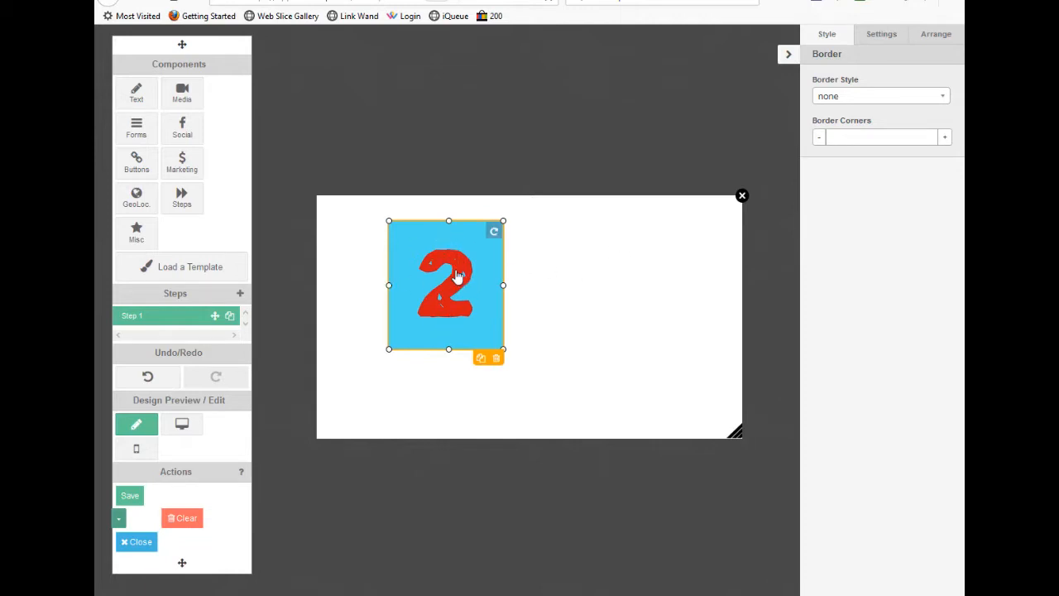
Step: Delete the number 2 image from the popup
{"action": "left_click_drag", "start_coordinate": [499, 359], "coordinate": [500, 358]}
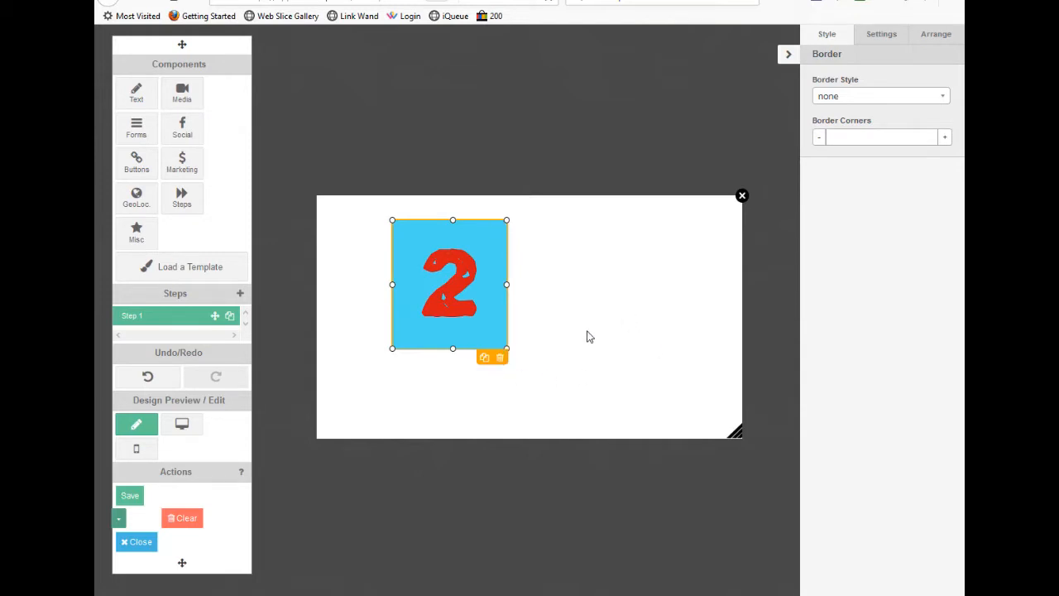
{"action": "left_click_drag", "start_coordinate": [498, 358], "coordinate": [504, 356]}
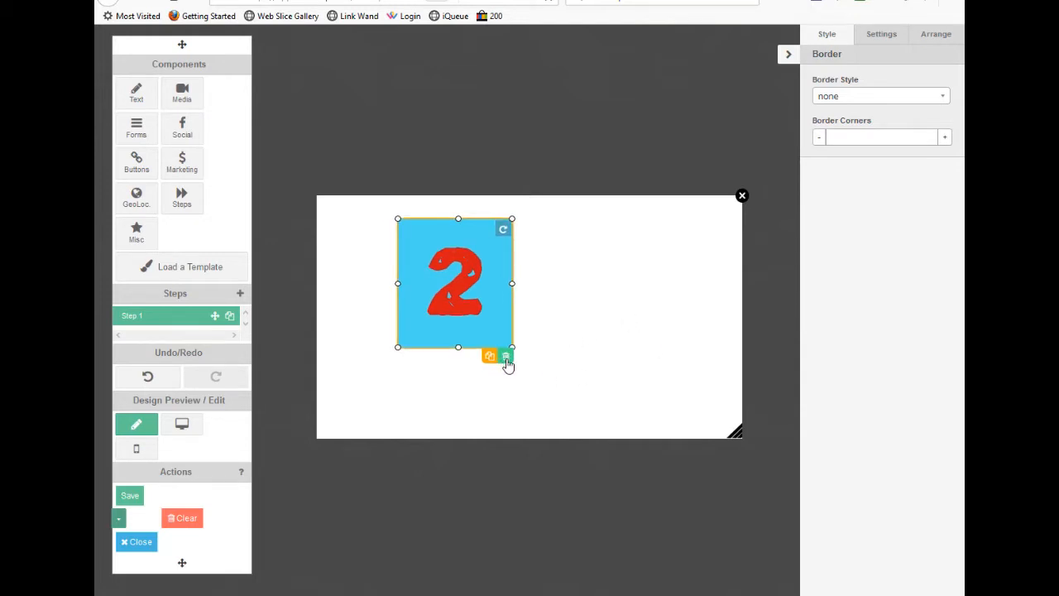
{"action": "left_click", "coordinate": [506, 357]}
{"action": "left_click", "coordinate": [507, 262]}
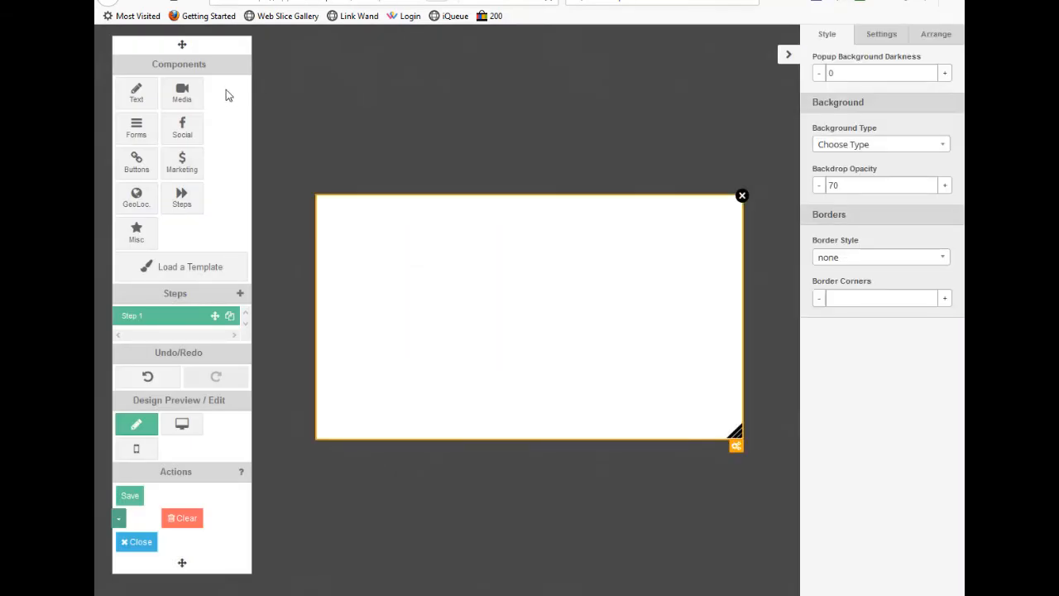
Step: Add a video component to the popup and place it left of centre
{"action": "left_click", "coordinate": [187, 89]}
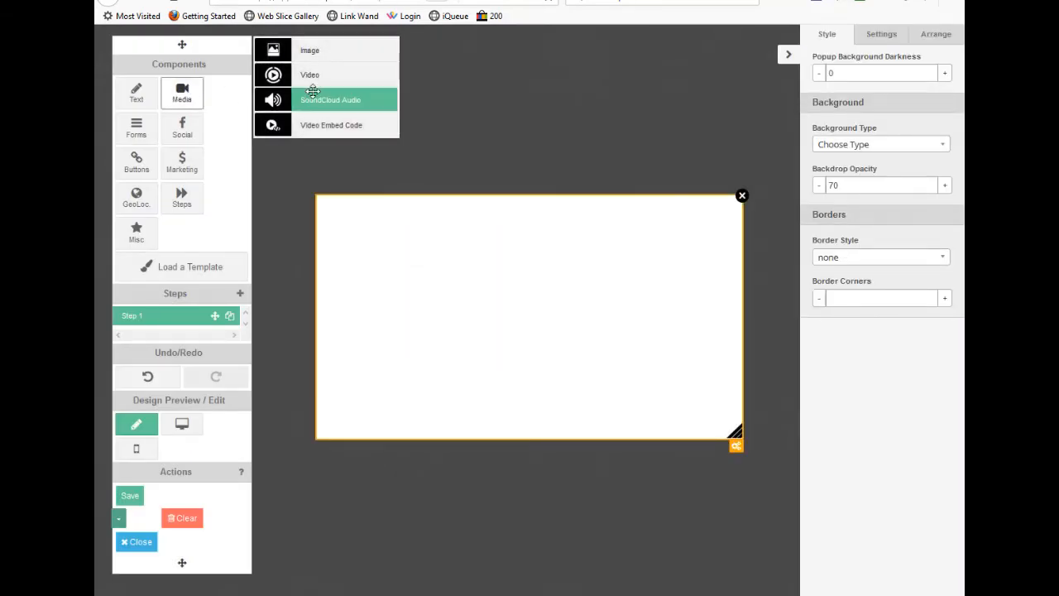
{"action": "left_click_drag", "start_coordinate": [319, 73], "coordinate": [477, 298]}
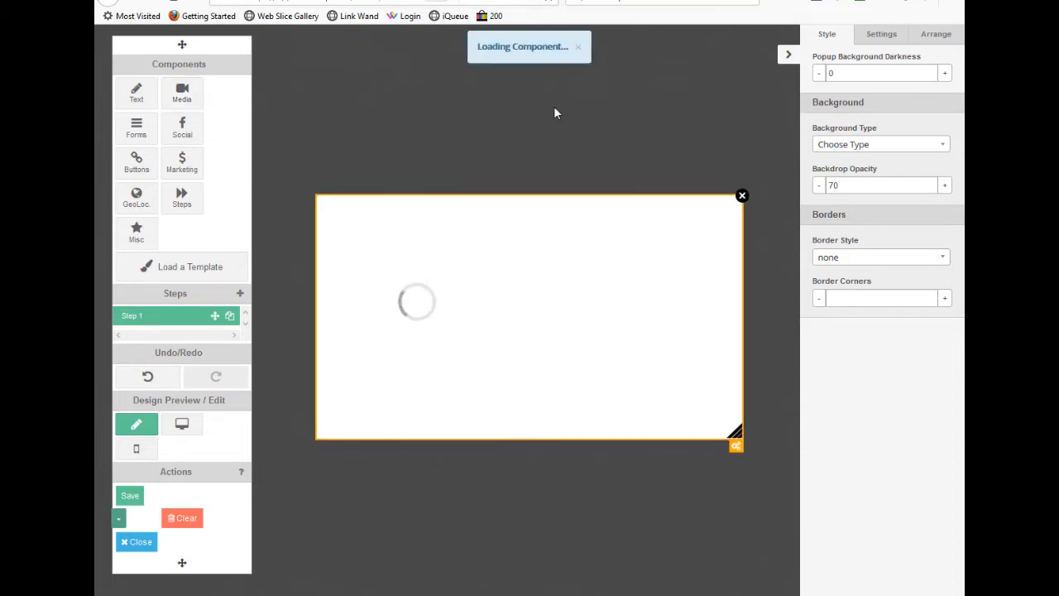
{"action": "left_click_drag", "start_coordinate": [538, 372], "coordinate": [509, 302]}
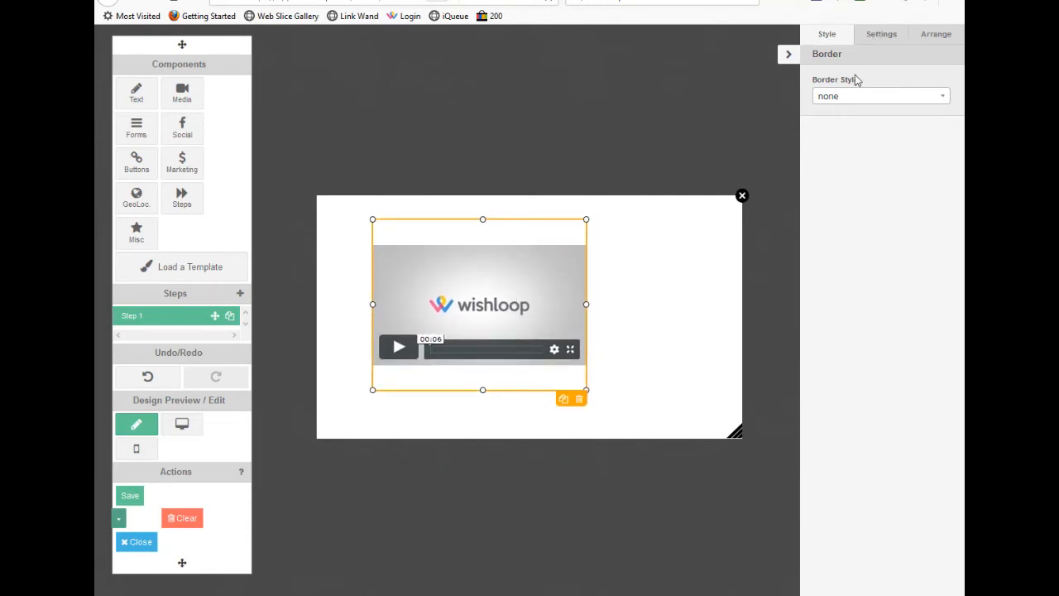
Step: Give the video a dashed border with a size of 4
{"action": "left_click", "coordinate": [853, 101]}
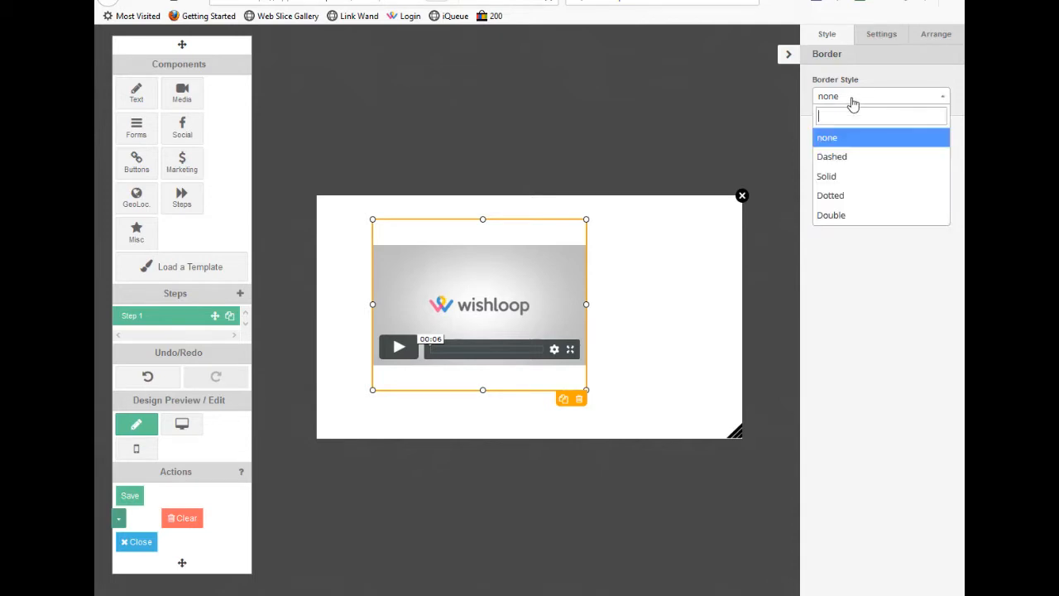
{"action": "left_click", "coordinate": [845, 157]}
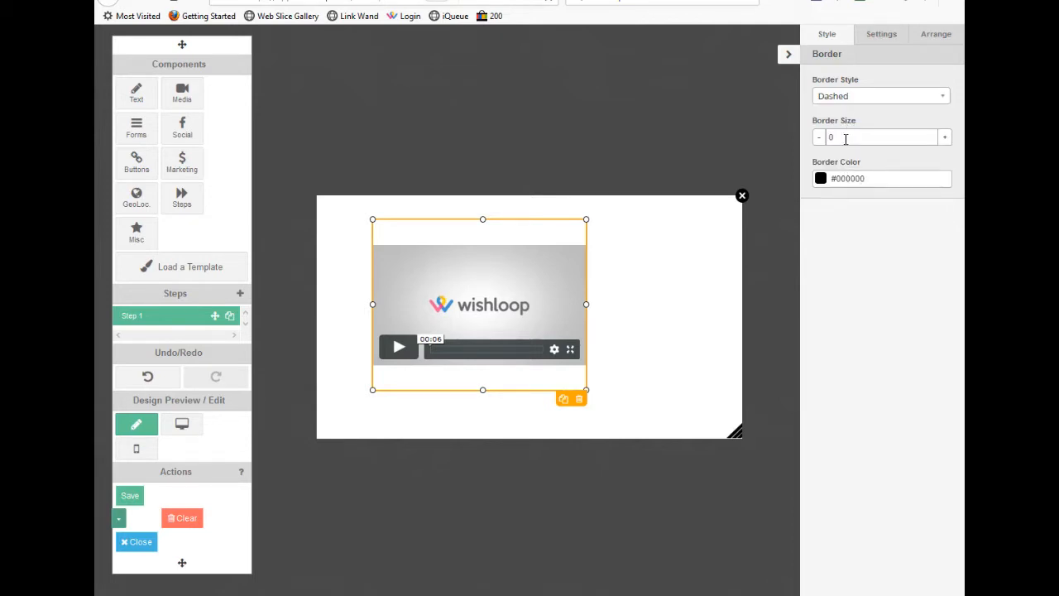
{"action": "left_click", "coordinate": [945, 137]}
{"action": "left_click", "coordinate": [945, 138]}
{"action": "left_click", "coordinate": [945, 137]}
{"action": "left_click", "coordinate": [945, 138]}
Step: Try the solid and dotted border styles on the video, and reset its border style to none
{"action": "left_click", "coordinate": [863, 101]}
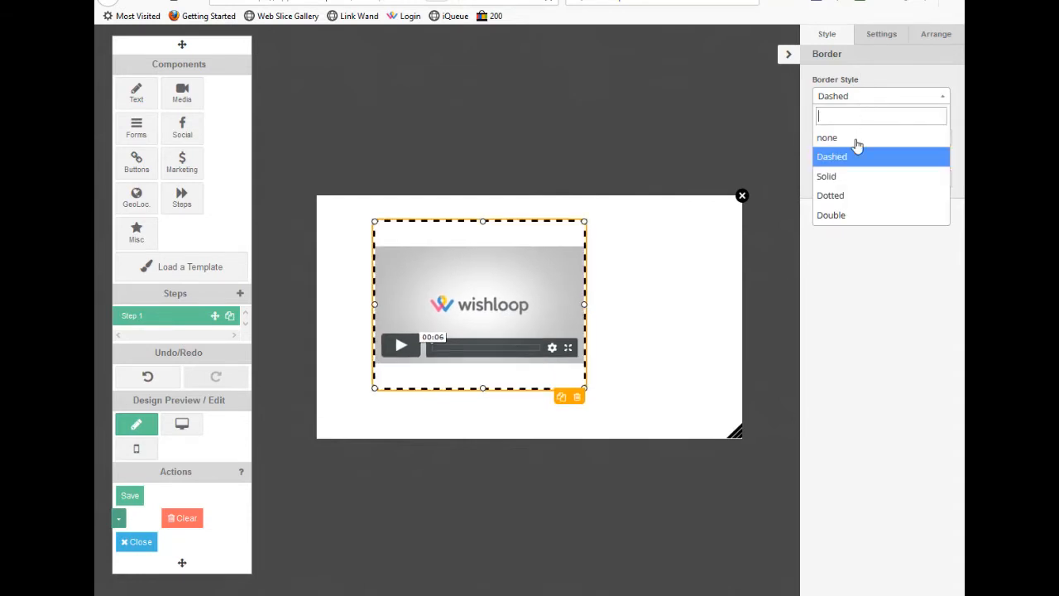
{"action": "left_click", "coordinate": [854, 175]}
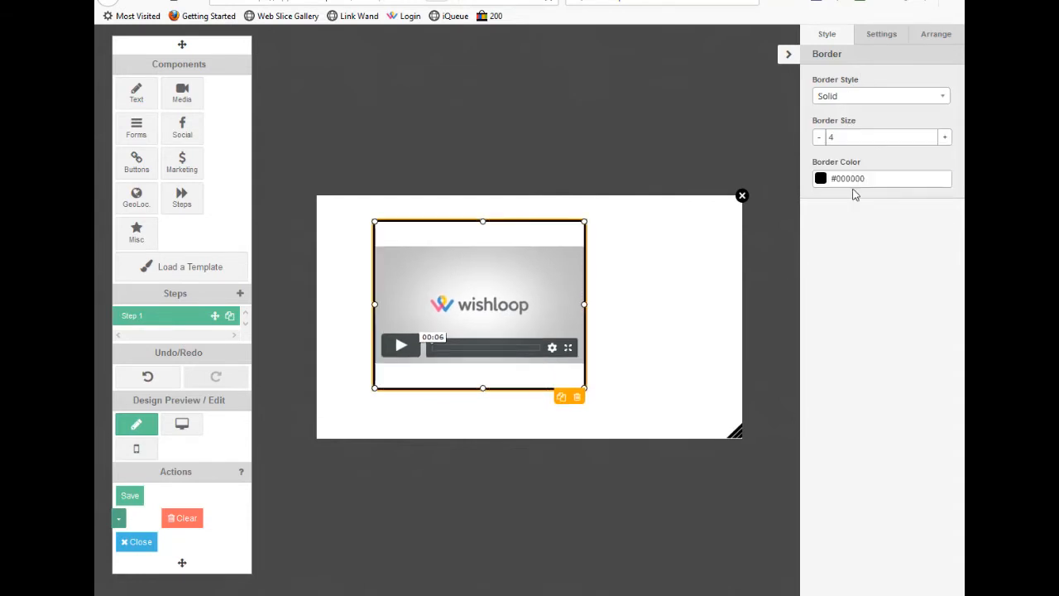
{"action": "left_click", "coordinate": [839, 101]}
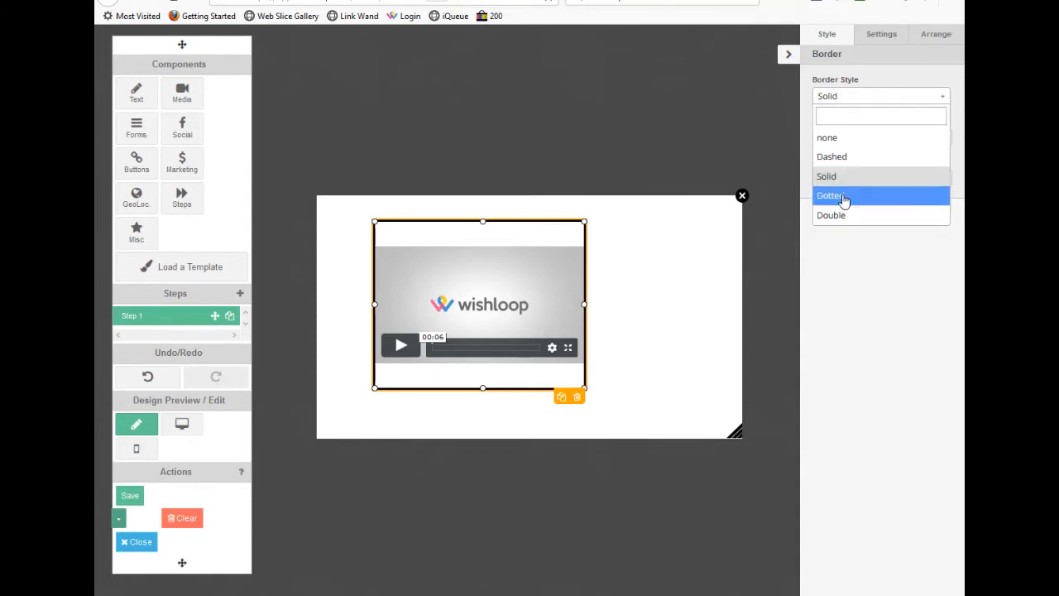
{"action": "left_click", "coordinate": [844, 197]}
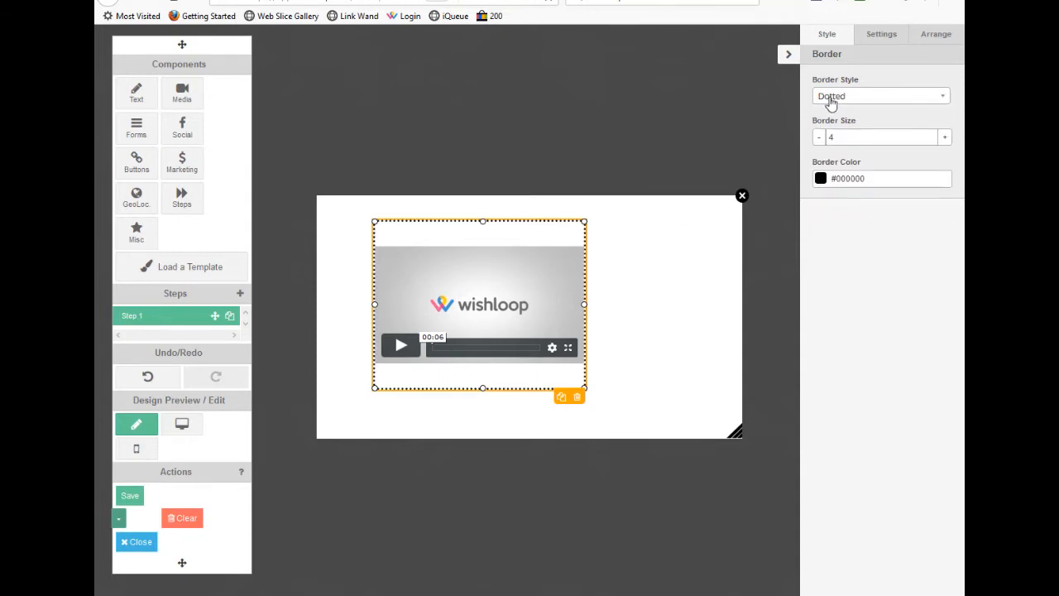
{"action": "left_click", "coordinate": [830, 102]}
{"action": "left_click", "coordinate": [824, 139]}
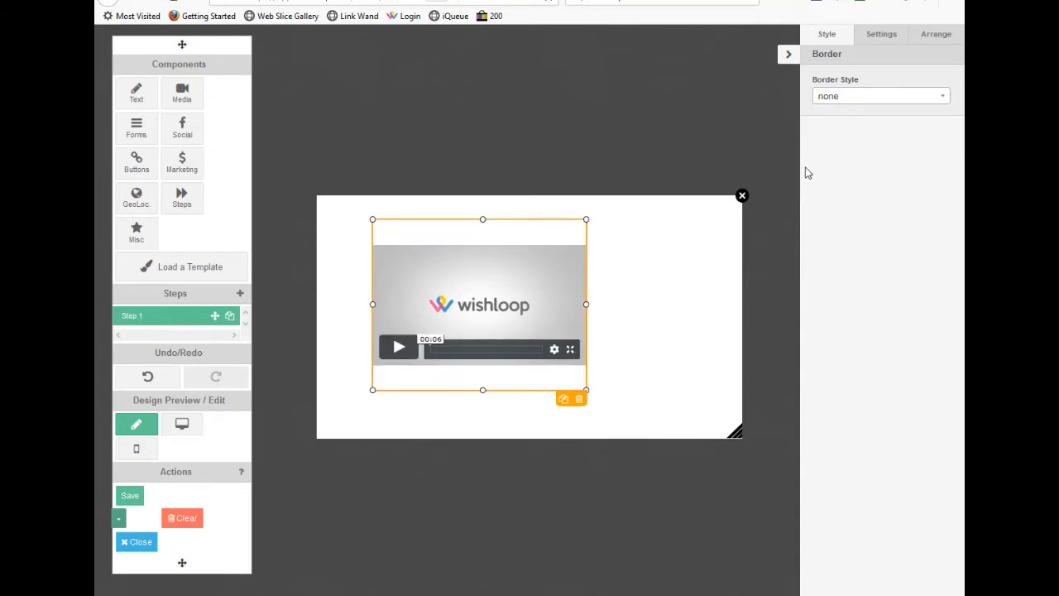
Step: Review the video's URL setting and its autoplay choices
{"action": "left_click", "coordinate": [876, 38]}
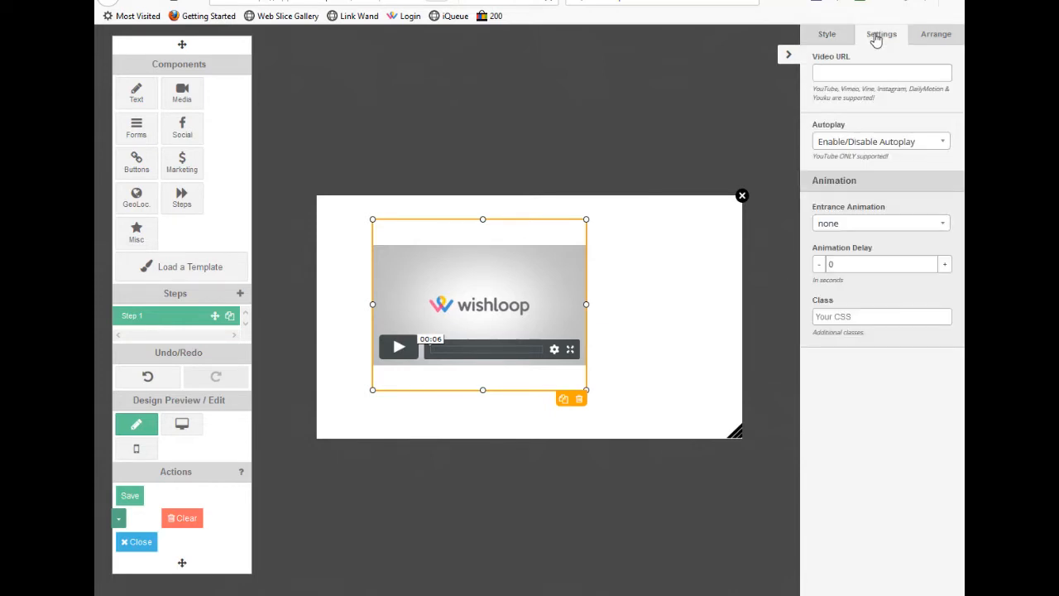
{"action": "left_click", "coordinate": [819, 73]}
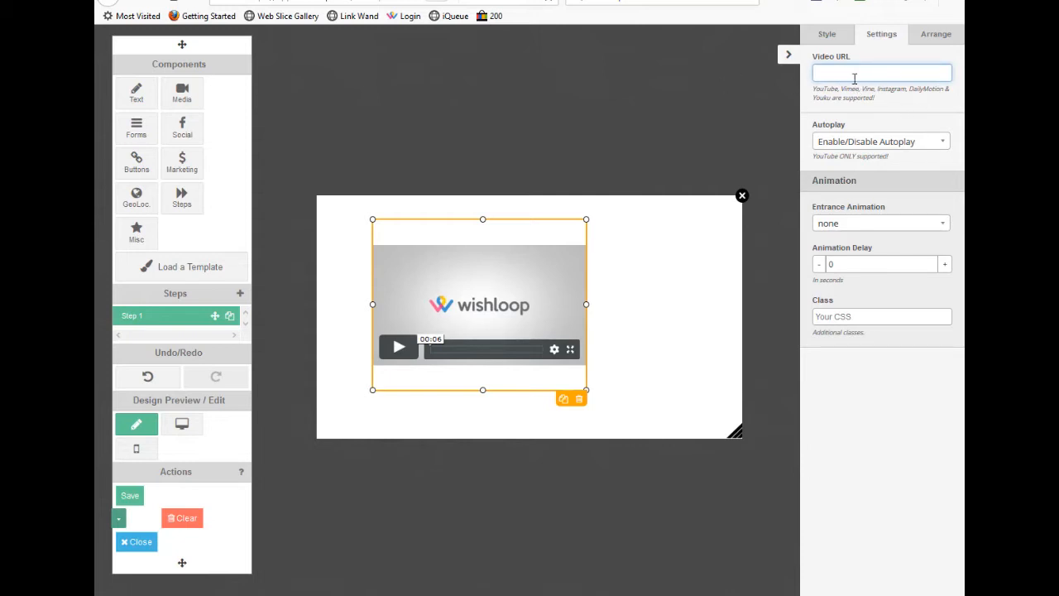
{"action": "left_click", "coordinate": [946, 144]}
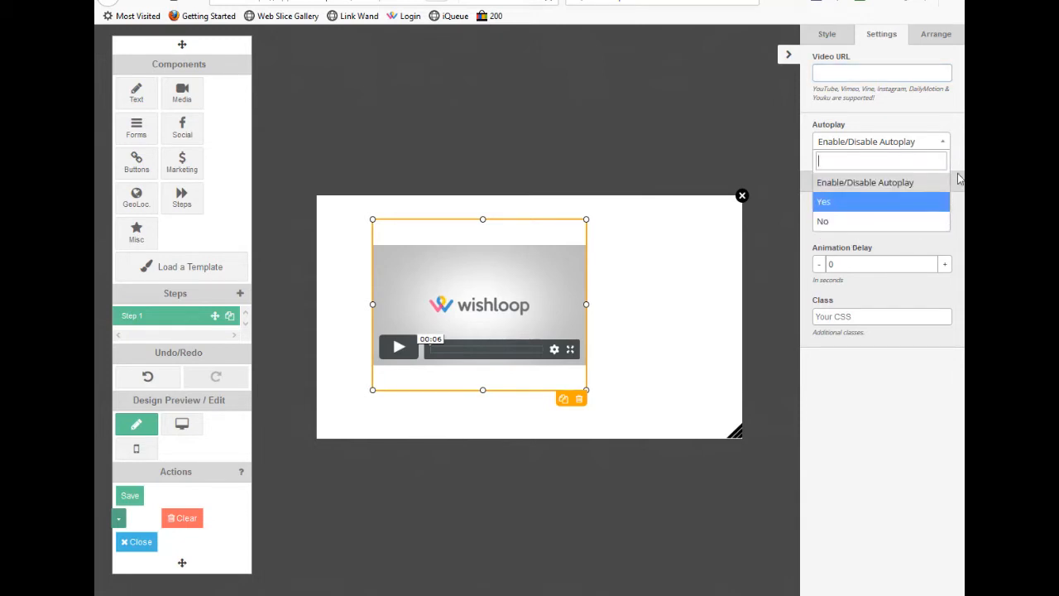
{"action": "left_click", "coordinate": [958, 138]}
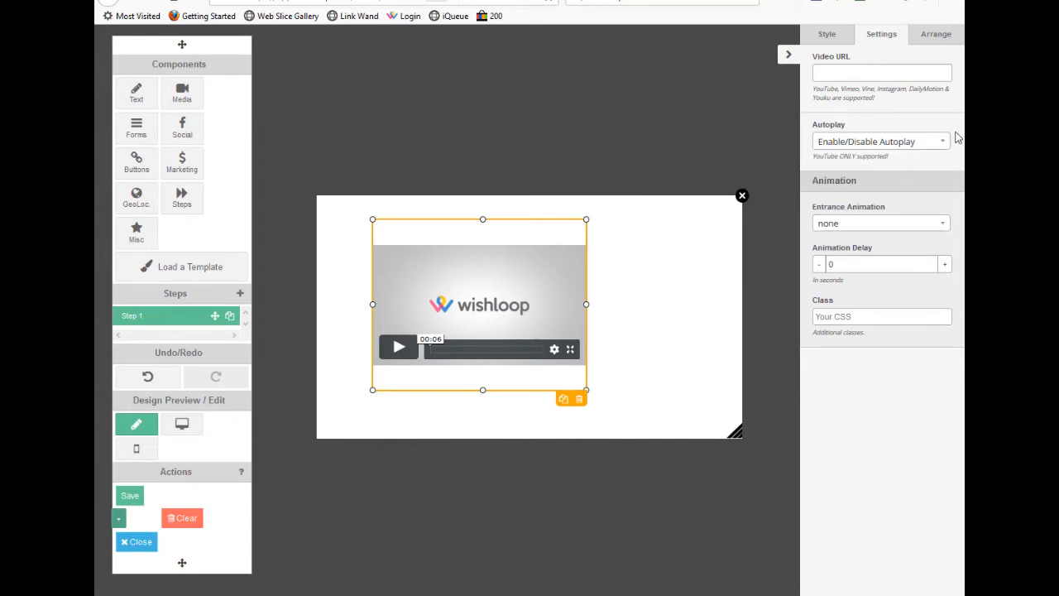
Step: Set the video's entrance animation to pulse and shrink the video to about 248 by 213 pixels
{"action": "left_click", "coordinate": [854, 225]}
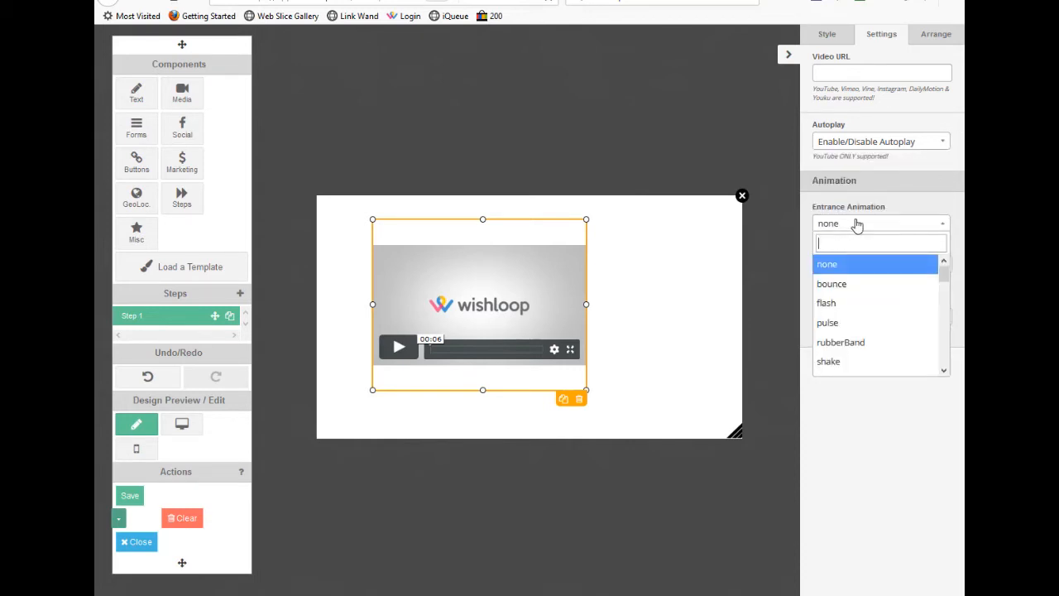
{"action": "left_click", "coordinate": [830, 324]}
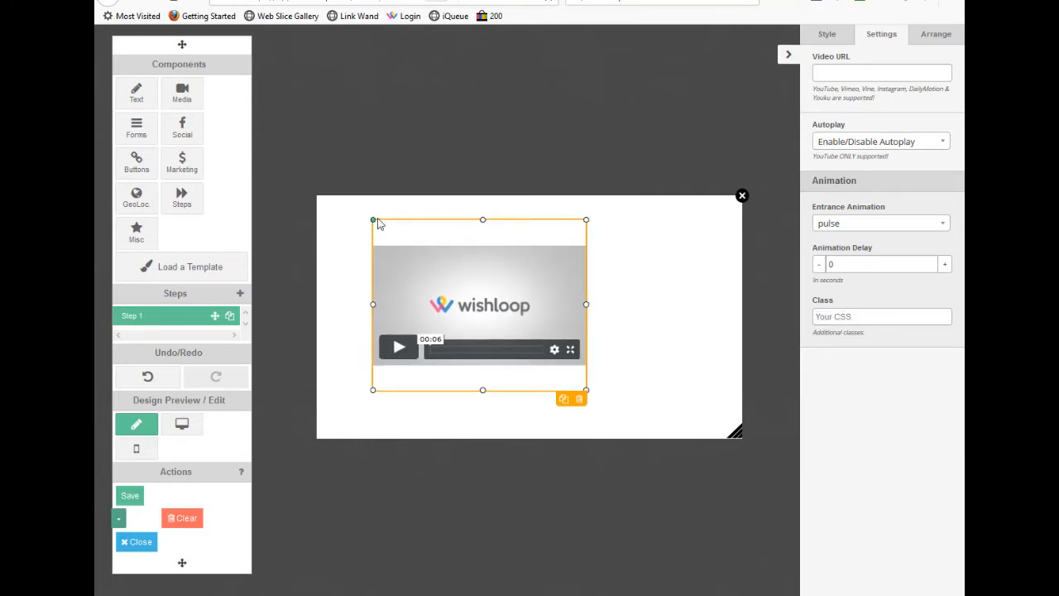
{"action": "left_click_drag", "start_coordinate": [373, 219], "coordinate": [432, 256]}
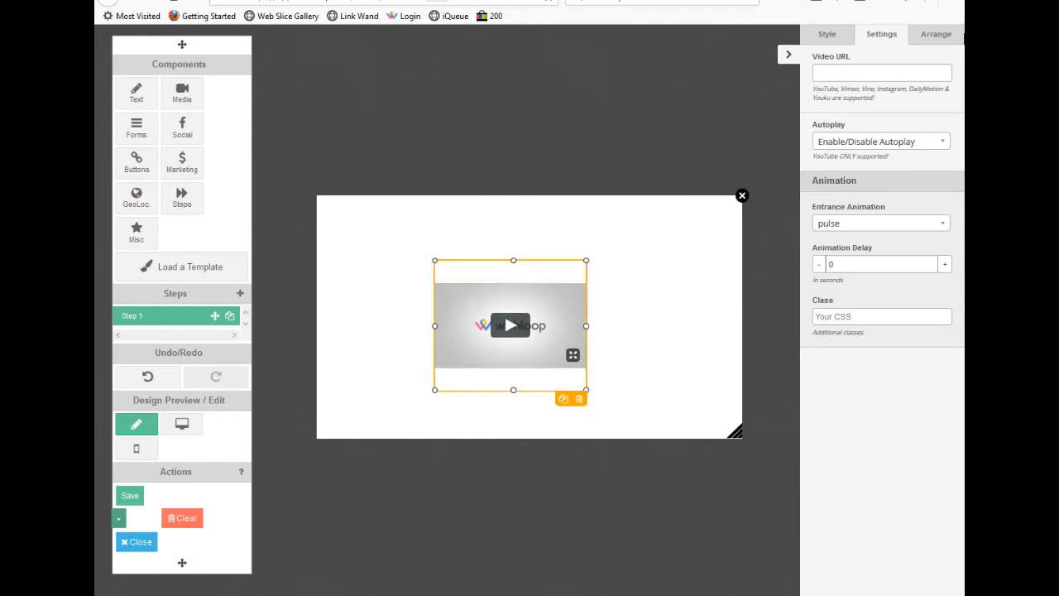
Step: Review the video's size and position settings, and delete the video from the popup
{"action": "left_click", "coordinate": [936, 38]}
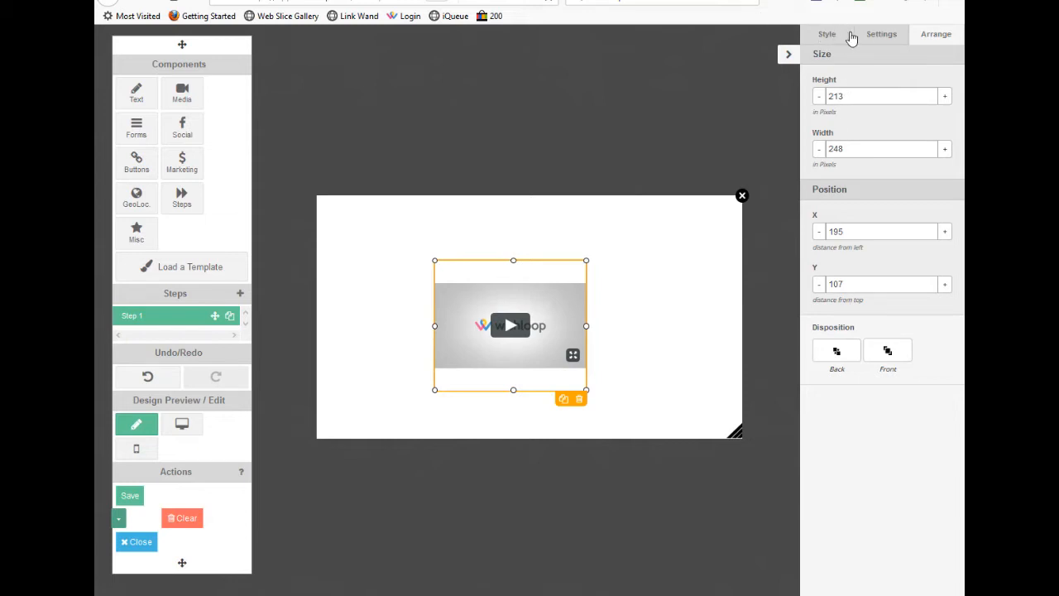
{"action": "left_click", "coordinate": [881, 34]}
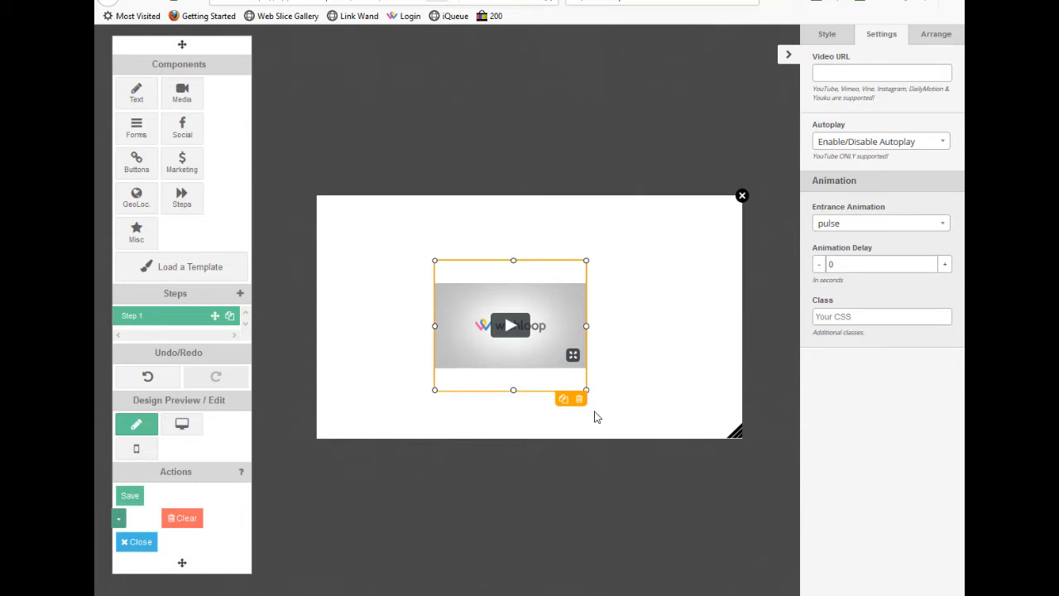
{"action": "left_click", "coordinate": [579, 398]}
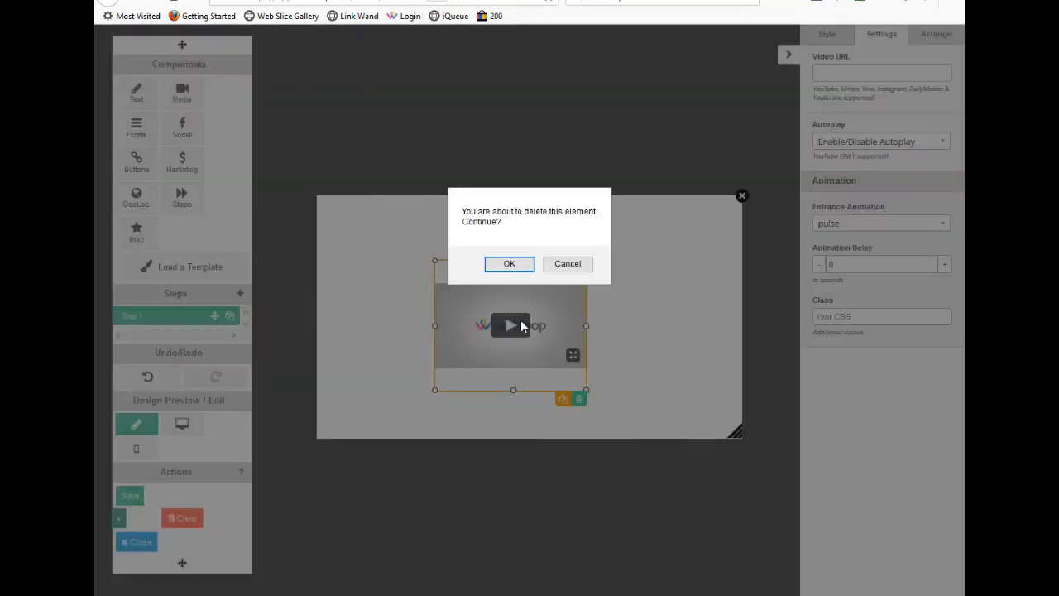
{"action": "left_click", "coordinate": [517, 264]}
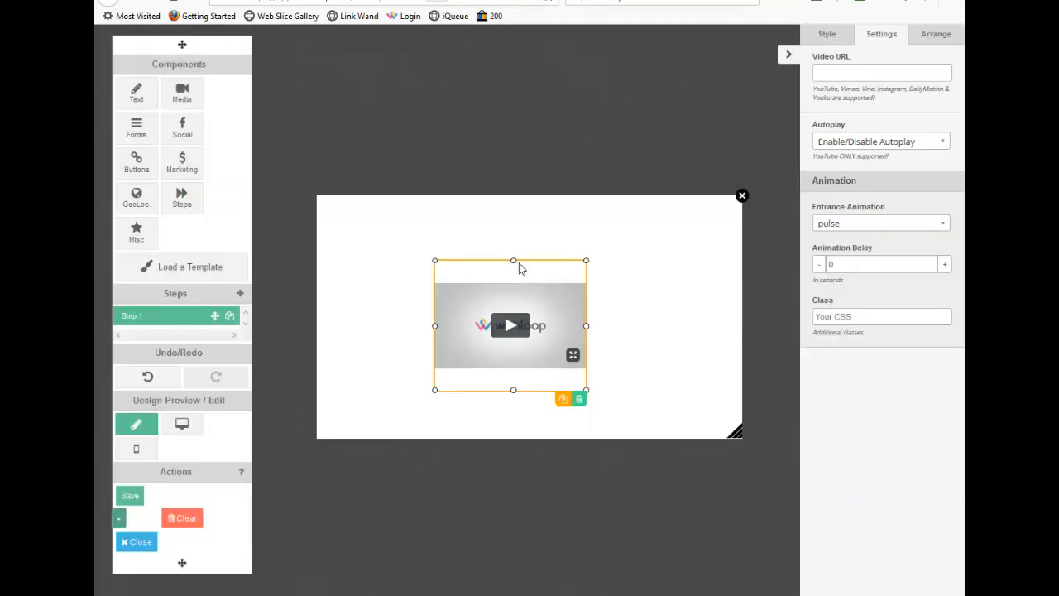
Step: Add a SoundCloud audio component to the popup and move it to the centre
{"action": "left_click", "coordinate": [181, 95]}
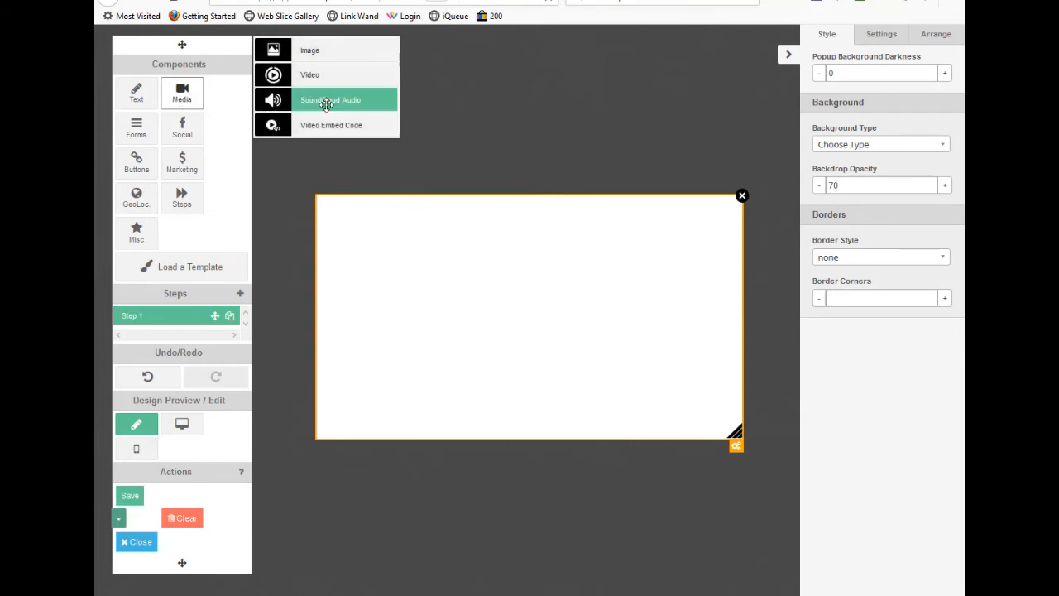
{"action": "left_click_drag", "start_coordinate": [334, 100], "coordinate": [538, 295]}
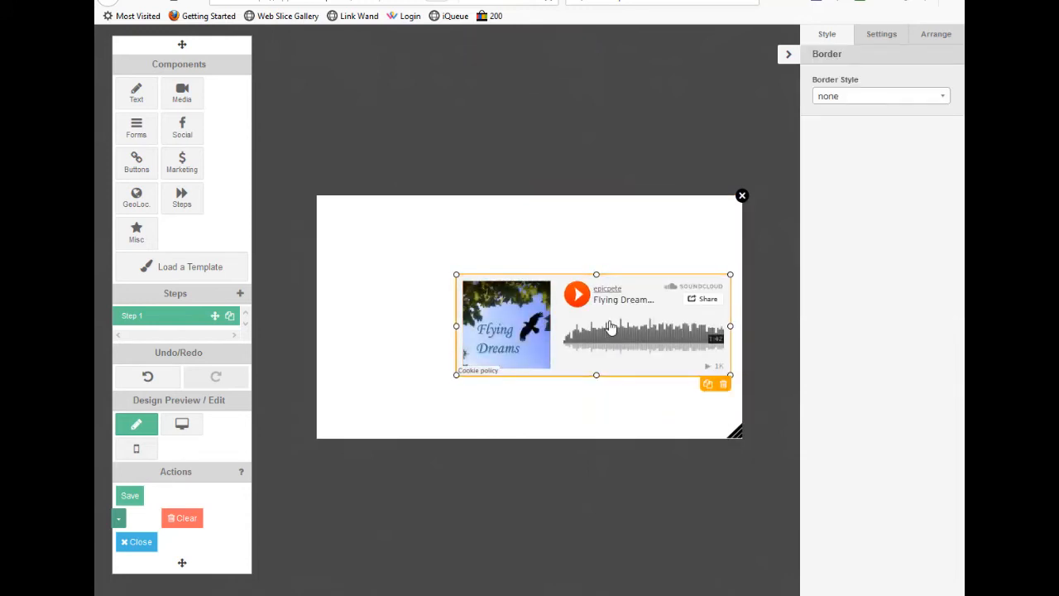
{"action": "left_click_drag", "start_coordinate": [615, 331], "coordinate": [546, 307]}
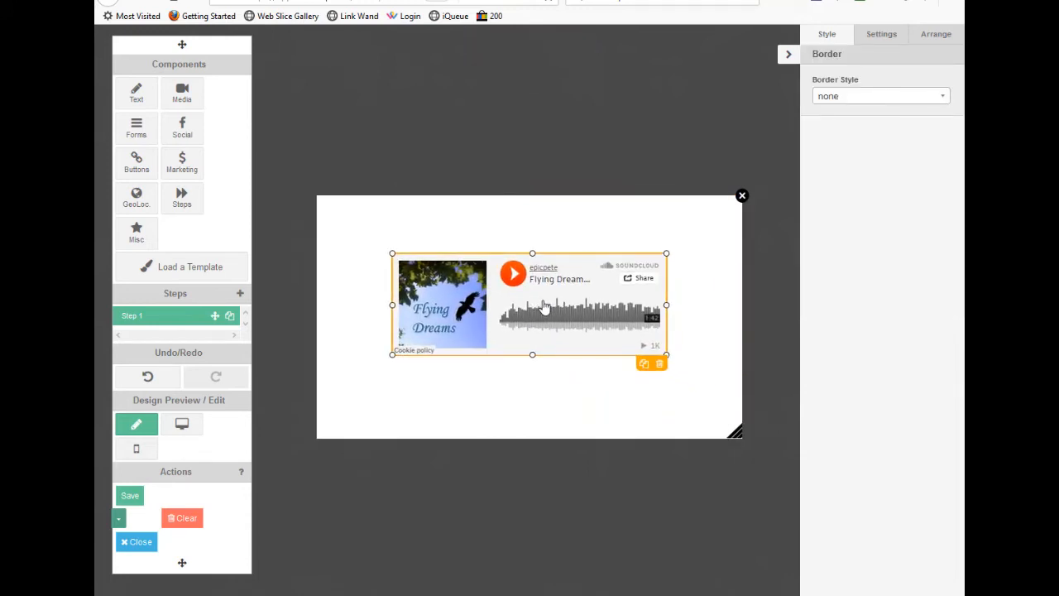
Step: Switch to the SoundCloud website, reload its suspended page and look over the home page
{"action": "key", "text": "ctrl+Tab"}
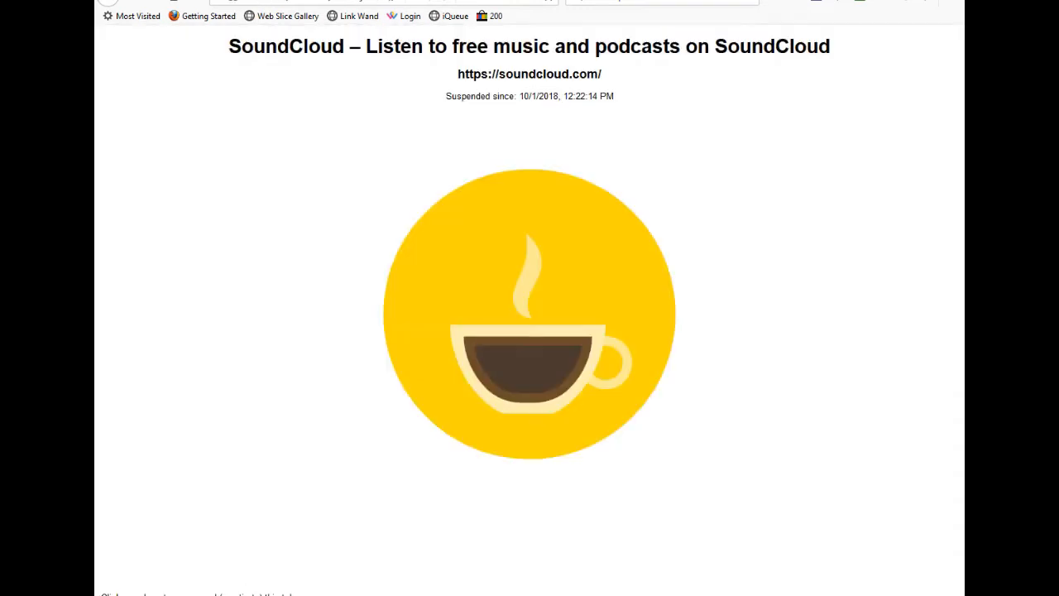
{"action": "left_click", "coordinate": [545, 257]}
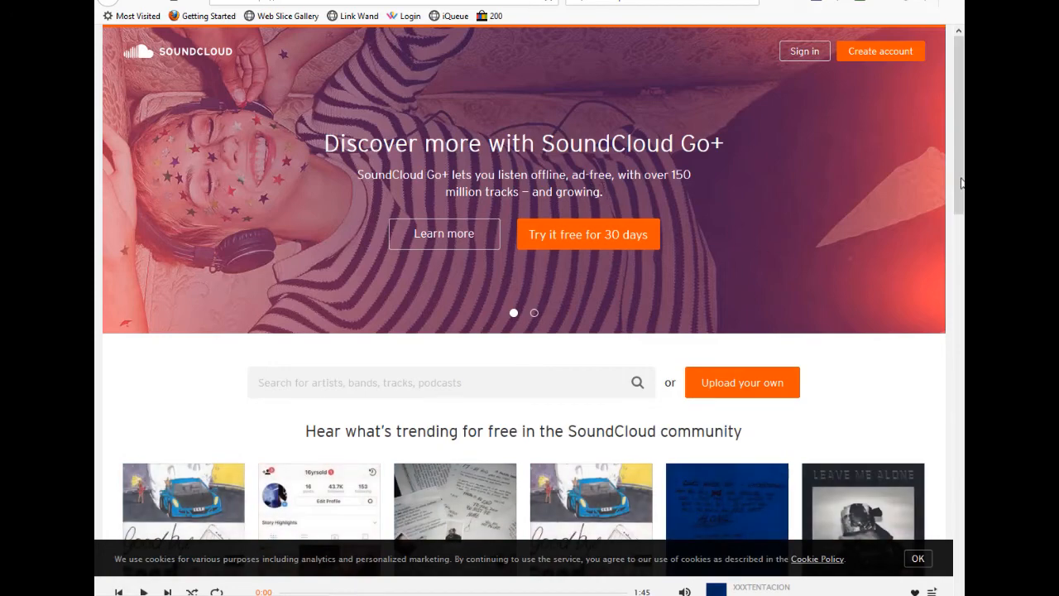
{"action": "scroll", "coordinate": [957, 151], "scroll_direction": "down", "scroll_amount": 1}
{"action": "scroll", "coordinate": [958, 150], "scroll_direction": "up", "scroll_amount": 1}
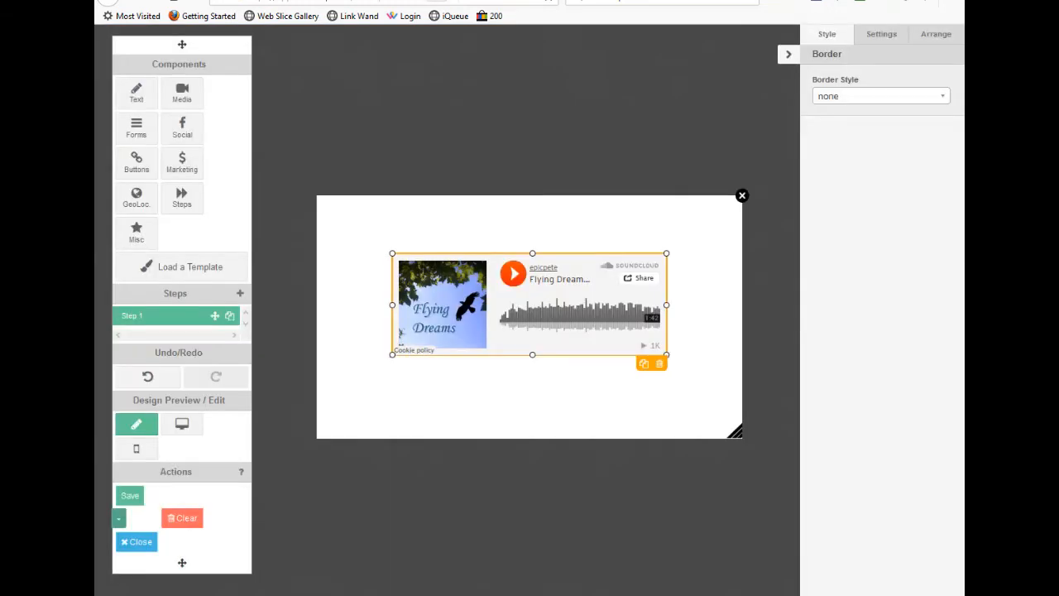
Step: Review the SoundCloud player's track URL setting, entrance animation choices and border style choices in the popup editor
{"action": "left_click", "coordinate": [882, 37]}
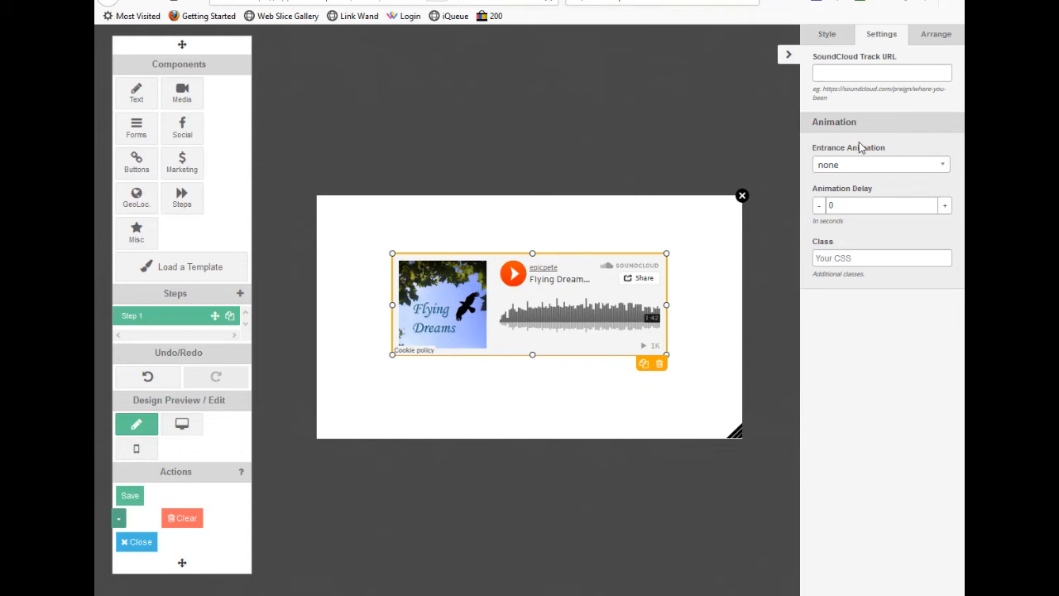
{"action": "left_click", "coordinate": [858, 170]}
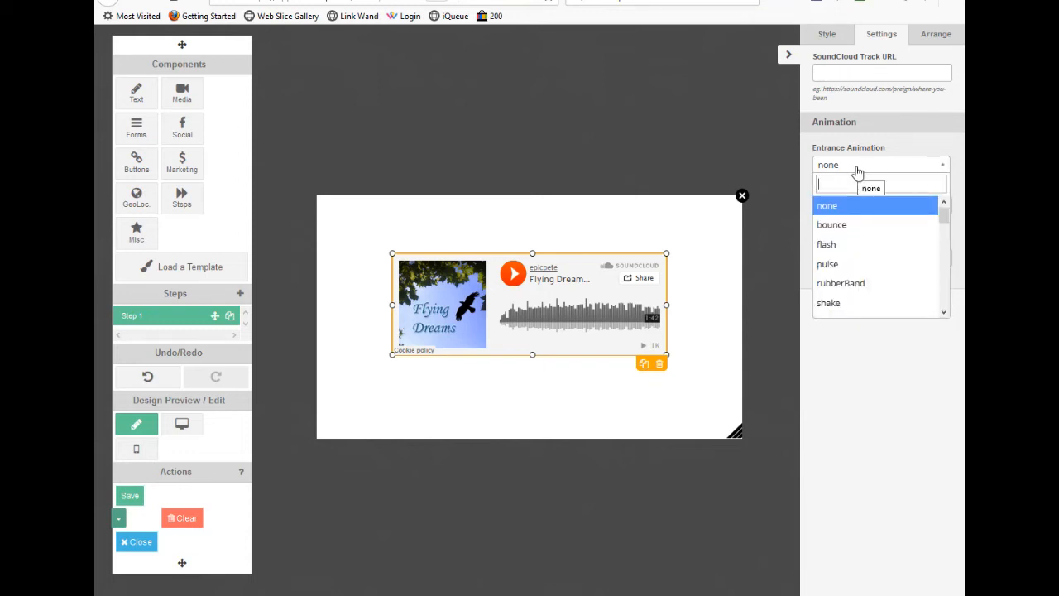
{"action": "left_click", "coordinate": [858, 168]}
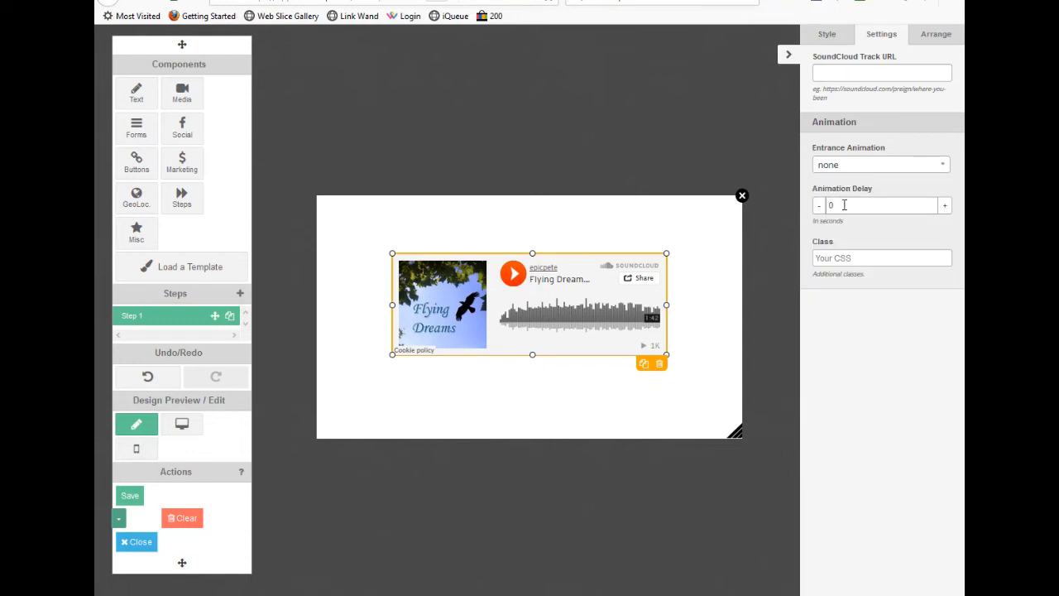
{"action": "left_click", "coordinate": [830, 35]}
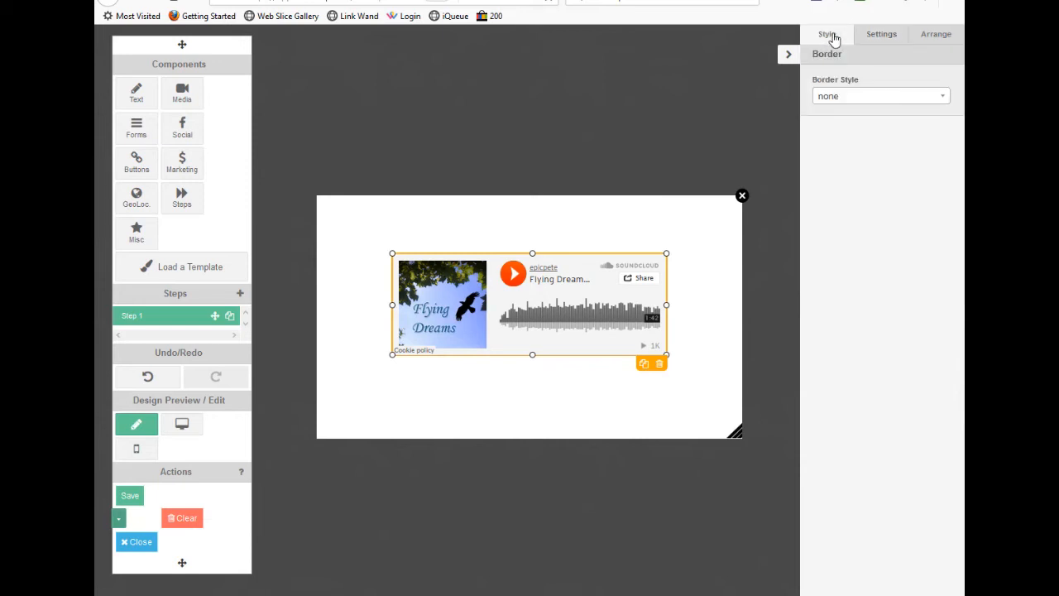
{"action": "left_click", "coordinate": [857, 97]}
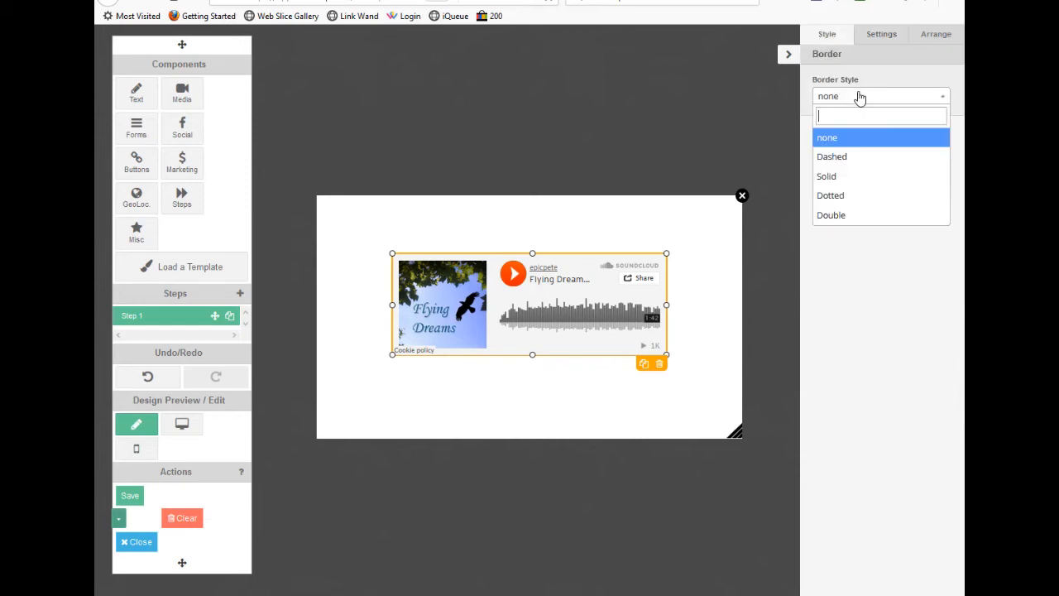
{"action": "left_click", "coordinate": [829, 35]}
Step: Review the SoundCloud player's size and position settings, and delete the player from the popup
{"action": "left_click", "coordinate": [940, 35]}
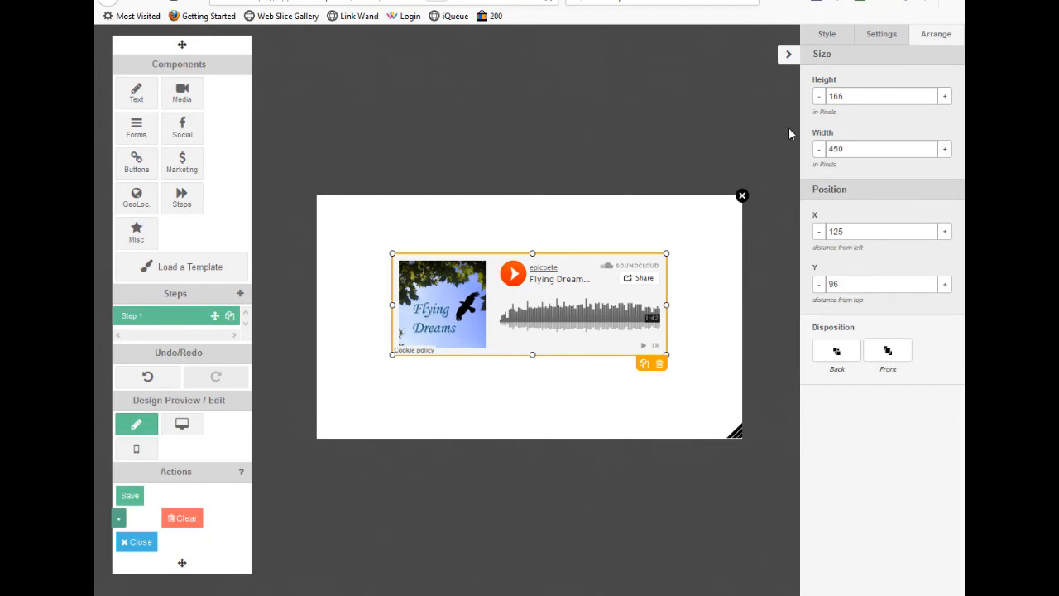
{"action": "left_click", "coordinate": [660, 364]}
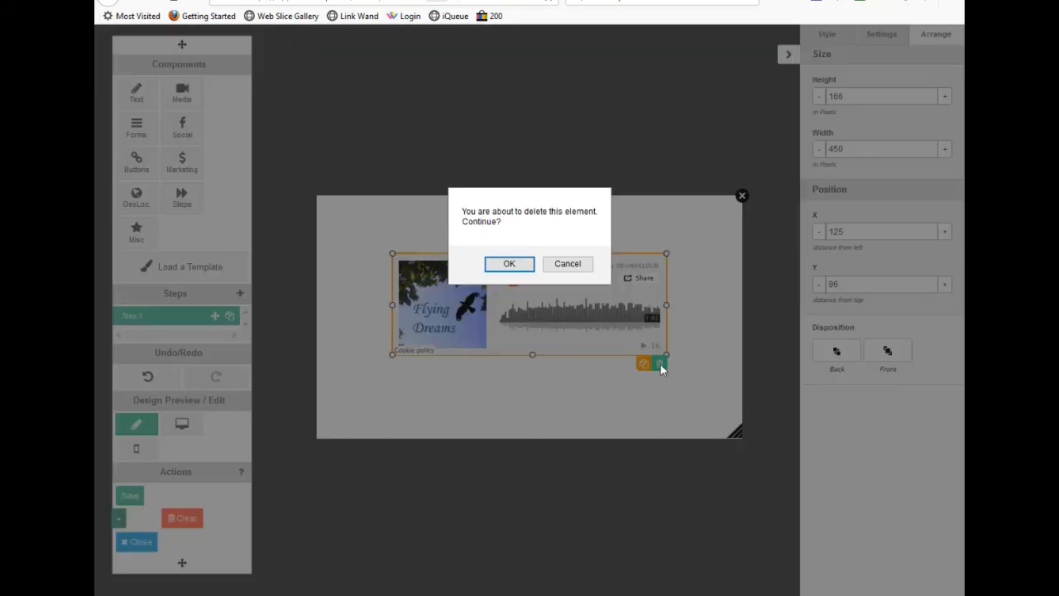
{"action": "left_click", "coordinate": [509, 264]}
Step: Add a Video Embed Code component to the popup, move it near the centre and shrink it to about 402 by 236 pixels
{"action": "mouse_move", "coordinate": [182, 97]}
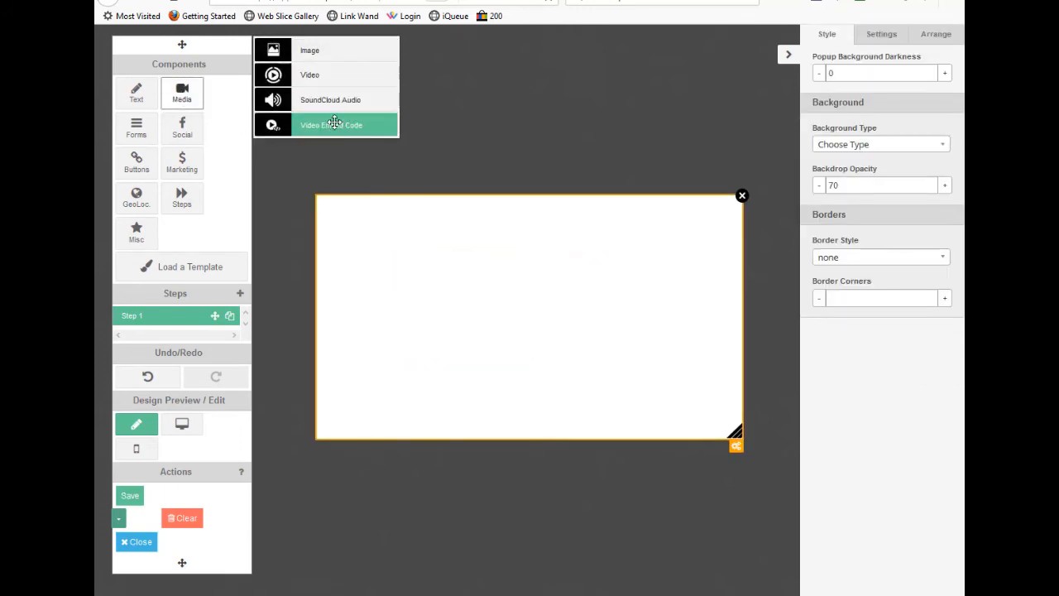
{"action": "left_click_drag", "start_coordinate": [336, 123], "coordinate": [518, 281]}
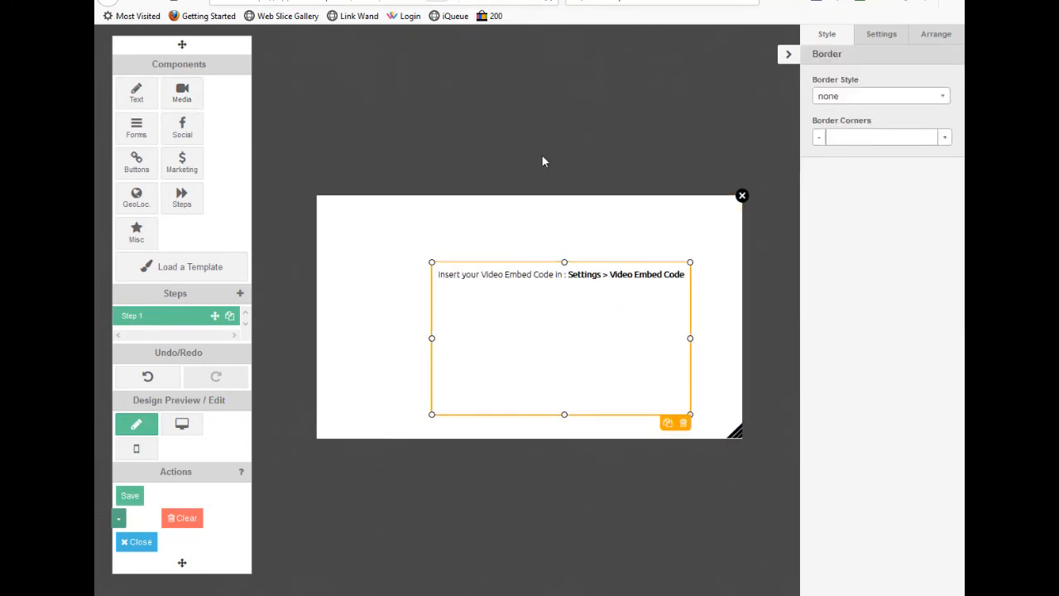
{"action": "left_click_drag", "start_coordinate": [558, 305], "coordinate": [504, 265]}
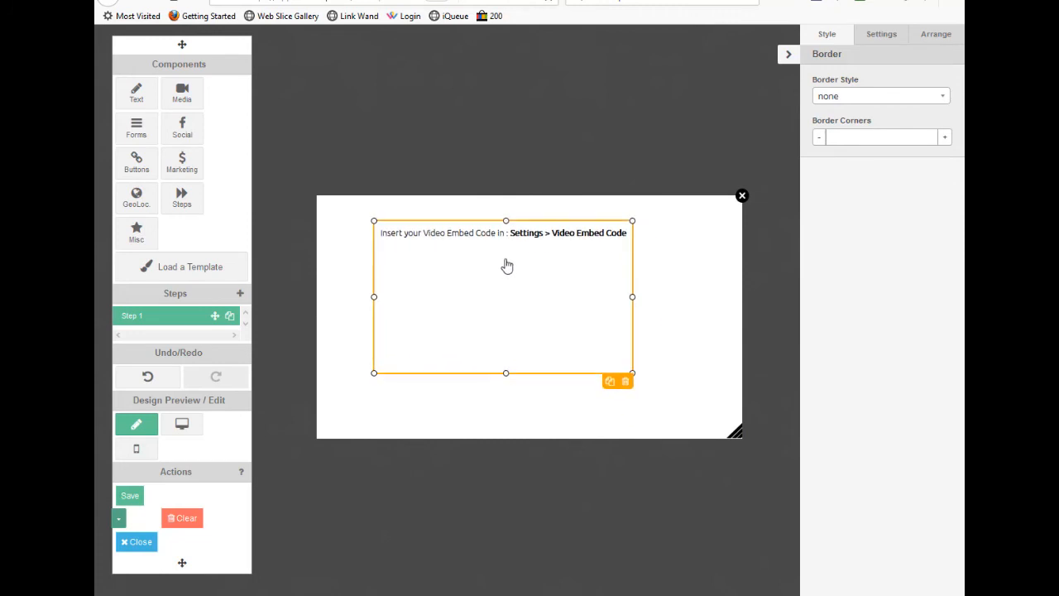
{"action": "mouse_move", "coordinate": [373, 220]}
{"action": "left_mouse_down"}
{"action": "mouse_move", "coordinate": [473, 303]}
{"action": "mouse_move", "coordinate": [405, 224]}
{"action": "mouse_move", "coordinate": [387, 226]}
{"action": "left_mouse_up"}
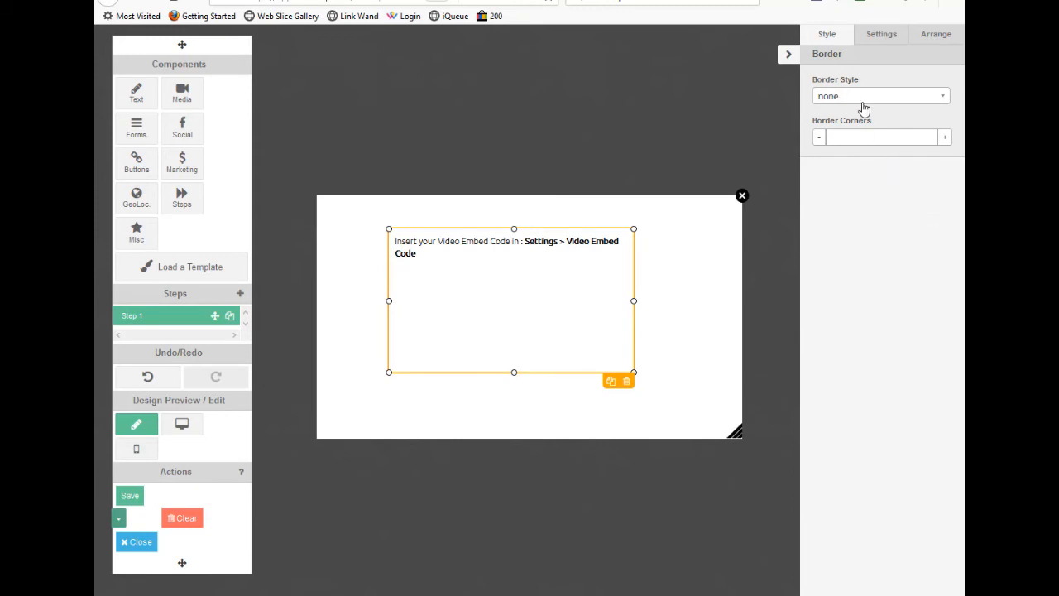
Step: Review the video embed component's code, animation, size and position settings, and delete the component from the popup
{"action": "left_click", "coordinate": [884, 35]}
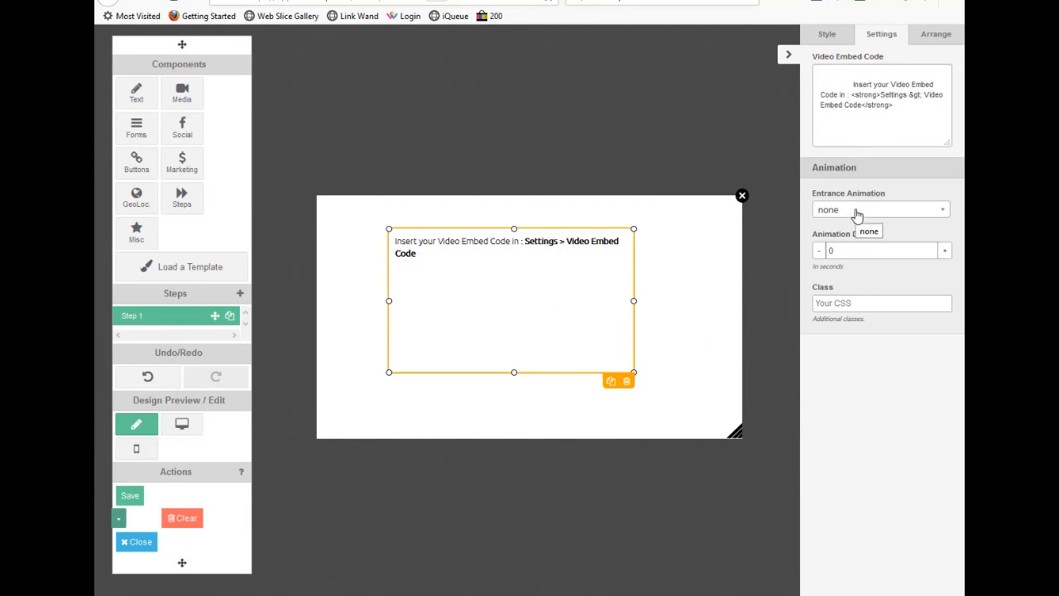
{"action": "left_click", "coordinate": [934, 38]}
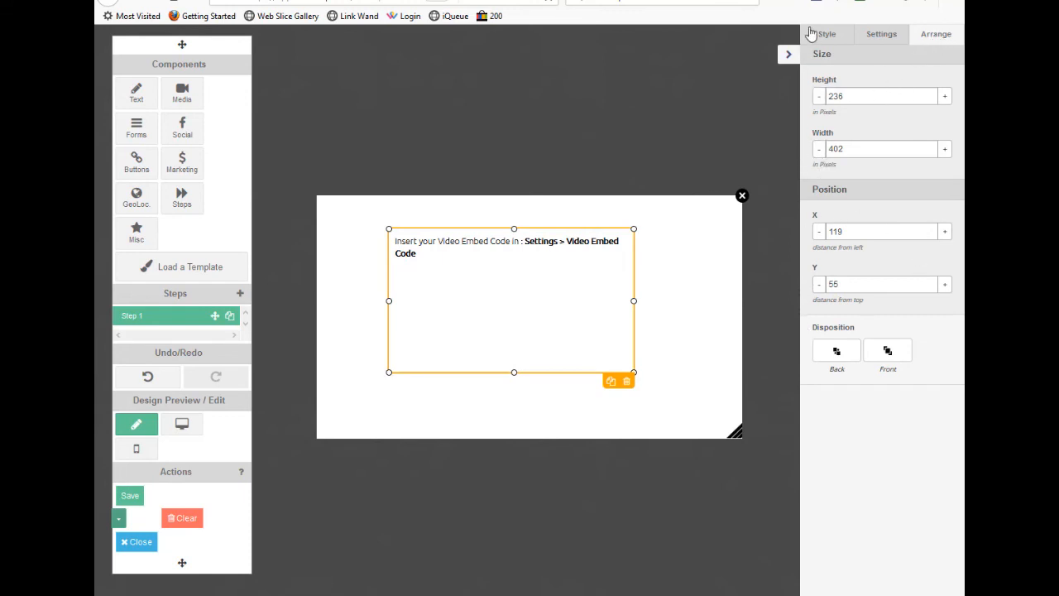
{"action": "left_click", "coordinate": [630, 382]}
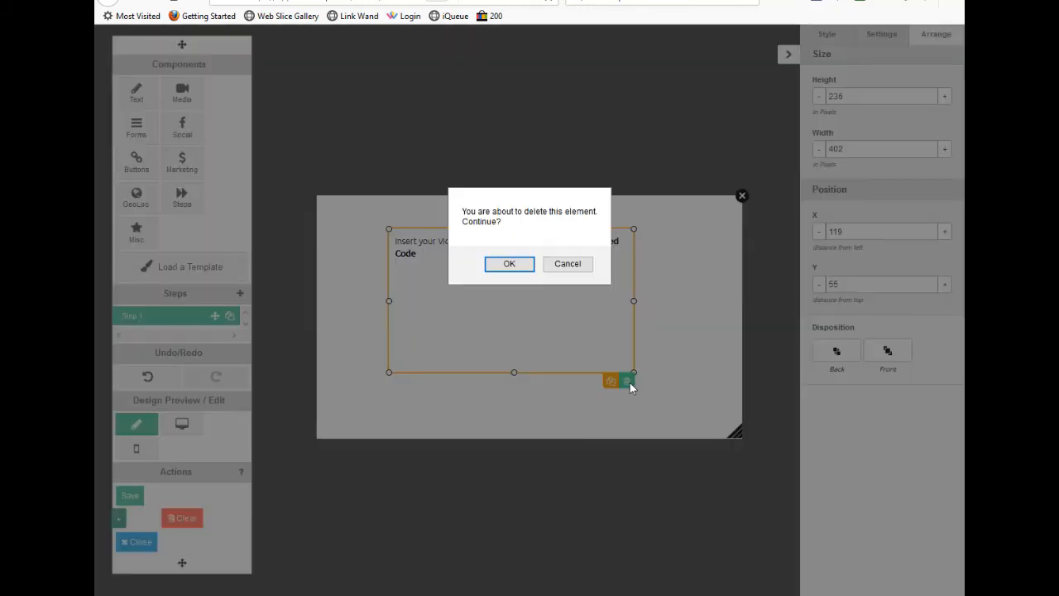
{"action": "left_click", "coordinate": [505, 263]}
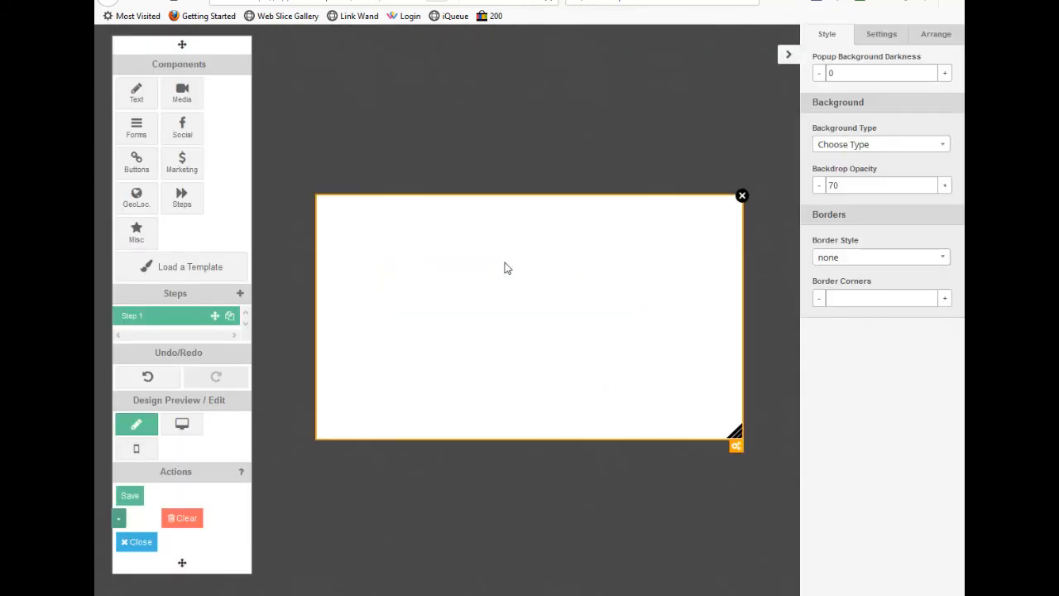